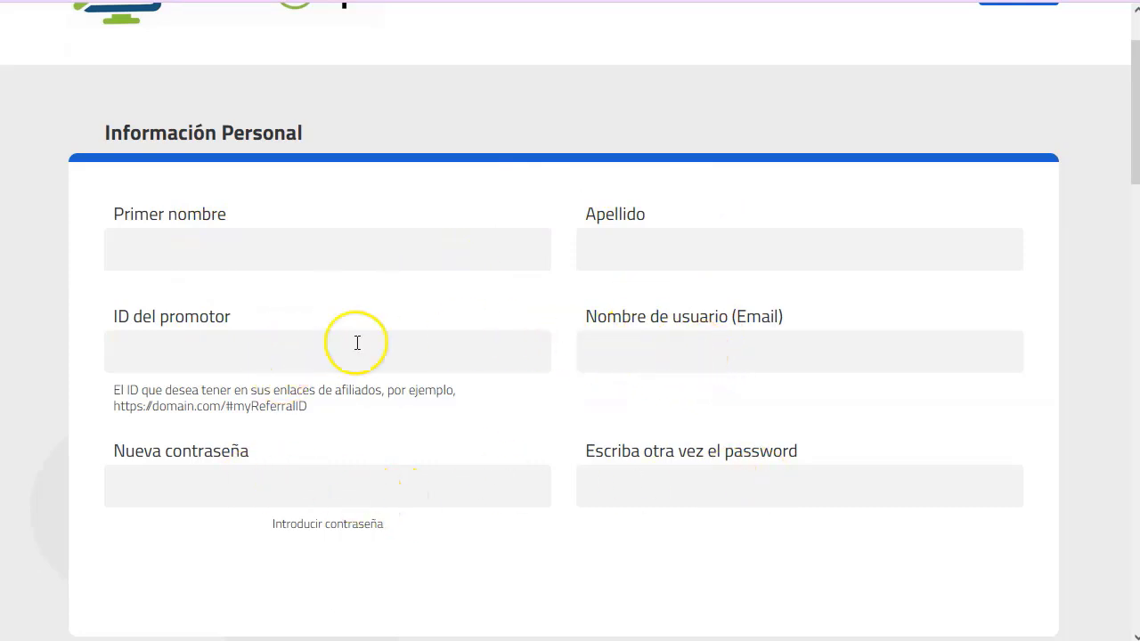
- Examine the promoter ID field and the hint about the ID used in affiliate links on the registration form
click(108, 350)
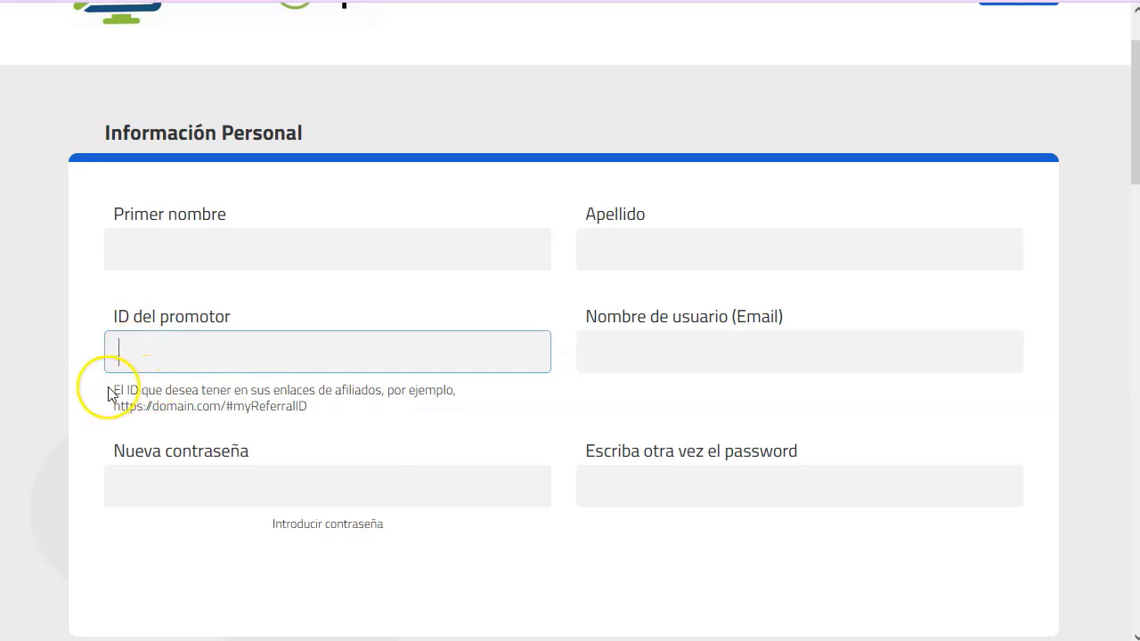
drag(116, 389, 193, 401)
click(349, 404)
drag(311, 381, 421, 419)
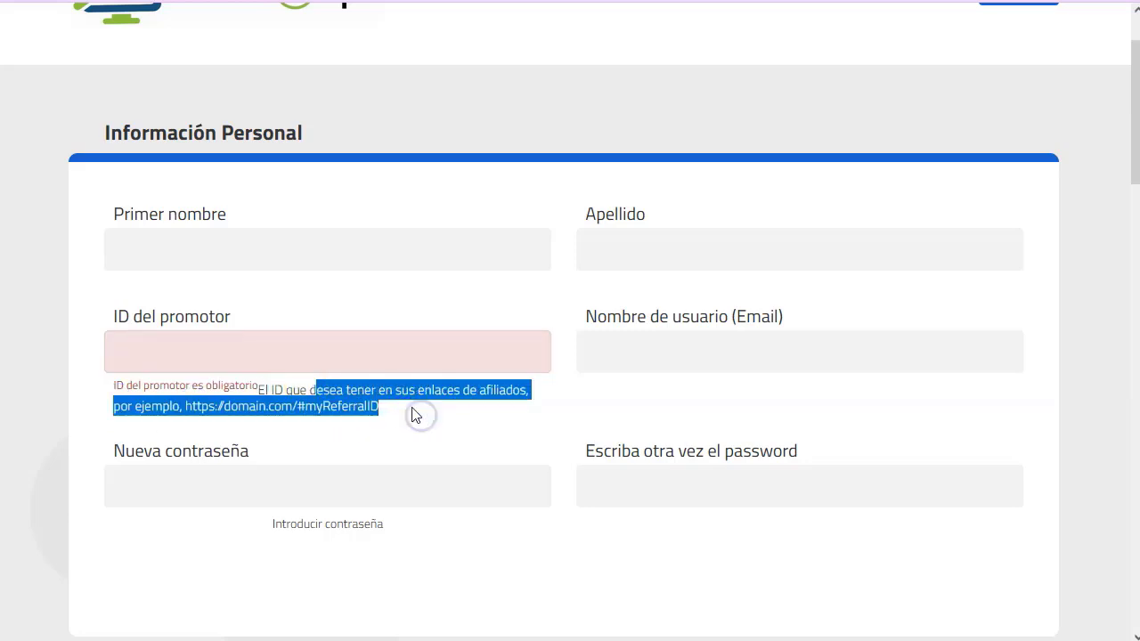
click(414, 412)
click(305, 364)
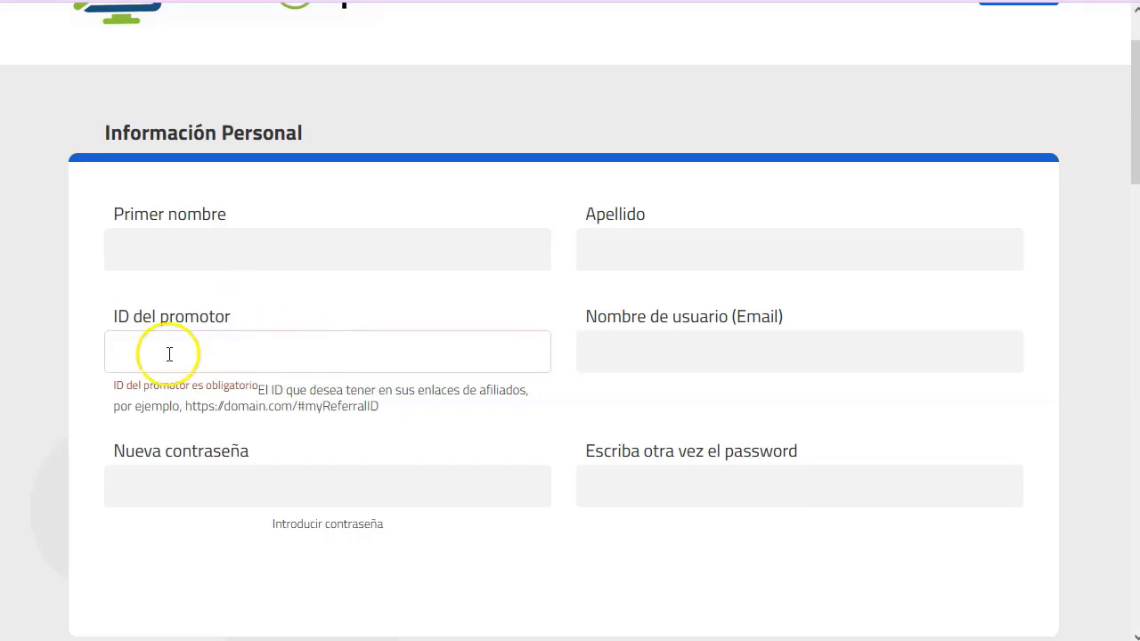
click(298, 309)
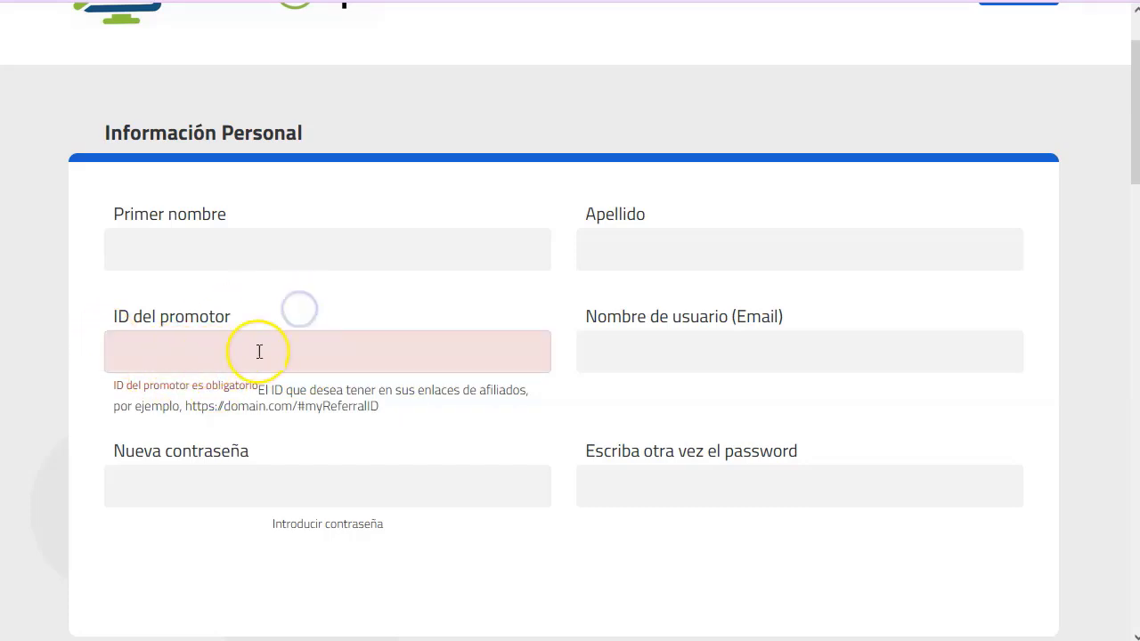
click(259, 348)
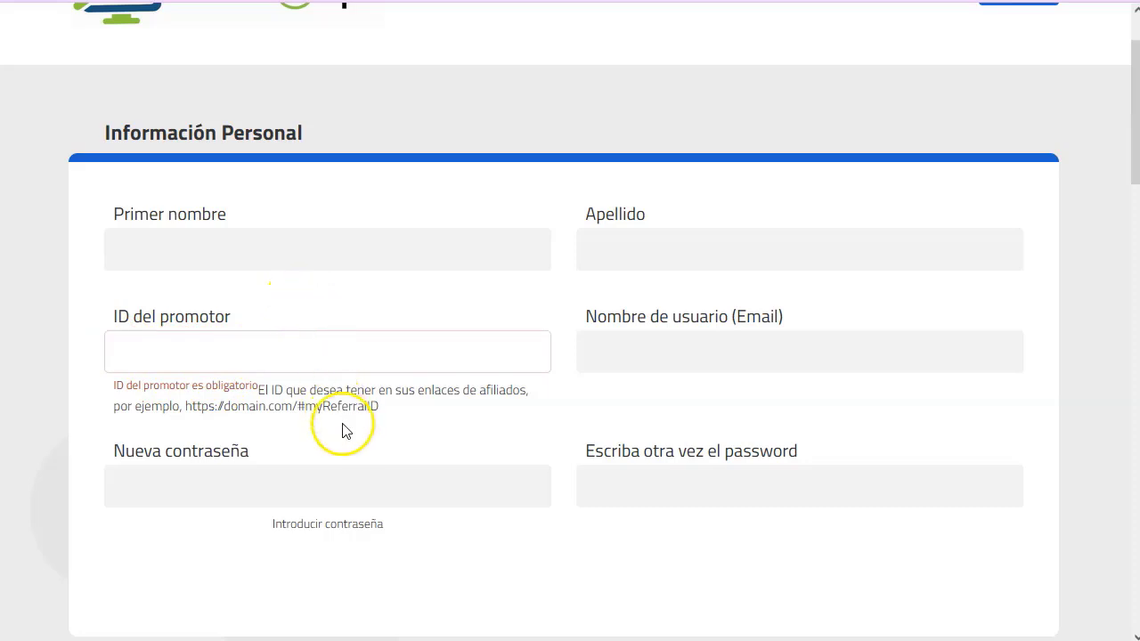
- Review the rest of the registration form, including additional information, affiliate experience questions, payment method and terms acceptance
scroll(348, 432, down, 7)
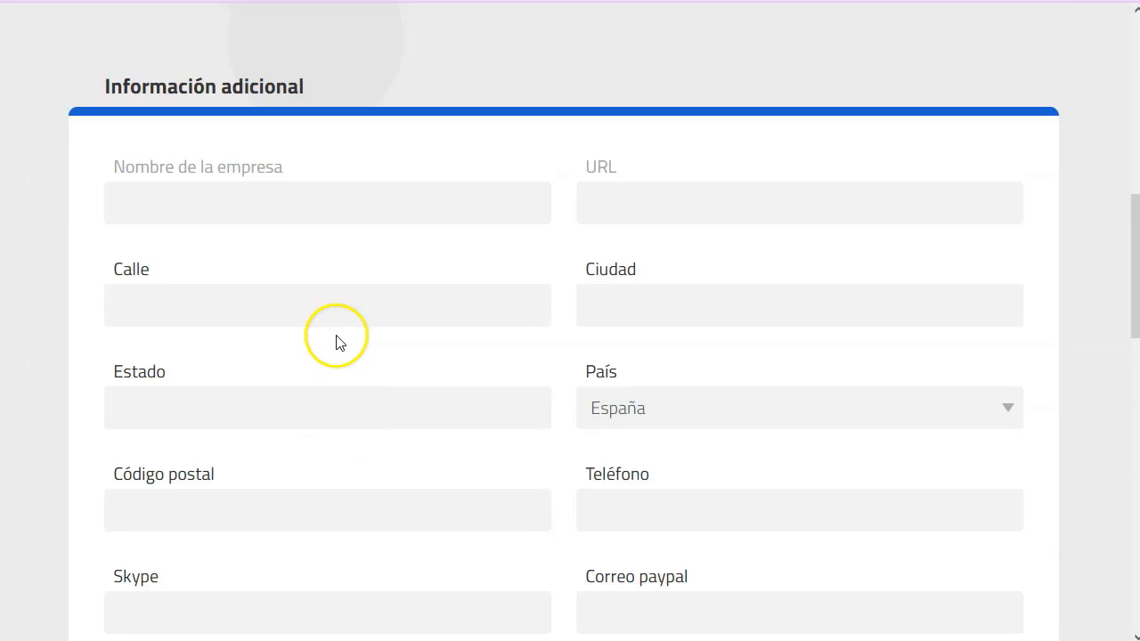
scroll(324, 379, down, 2)
scroll(323, 379, down, 2)
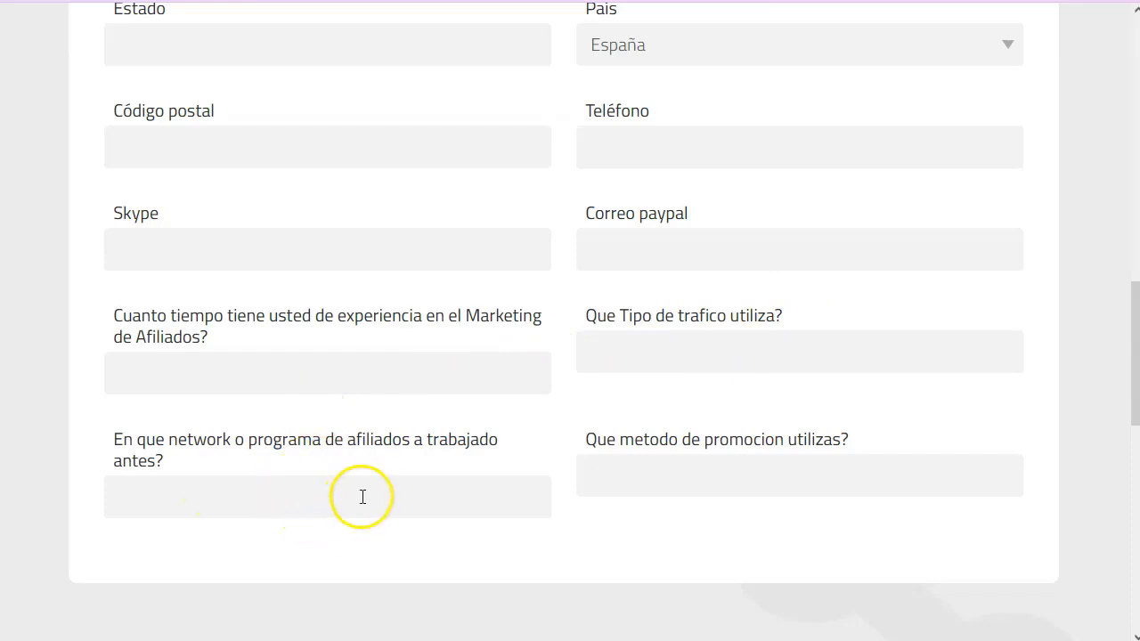
scroll(667, 414, down, 1)
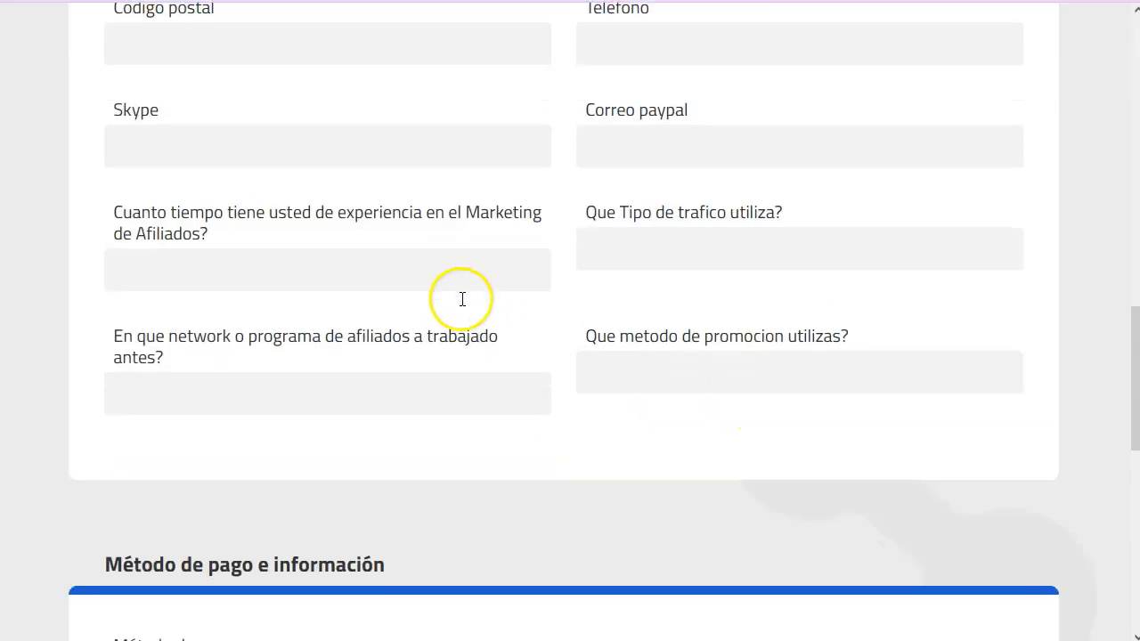
scroll(462, 299, down, 3)
scroll(570, 427, up, 1)
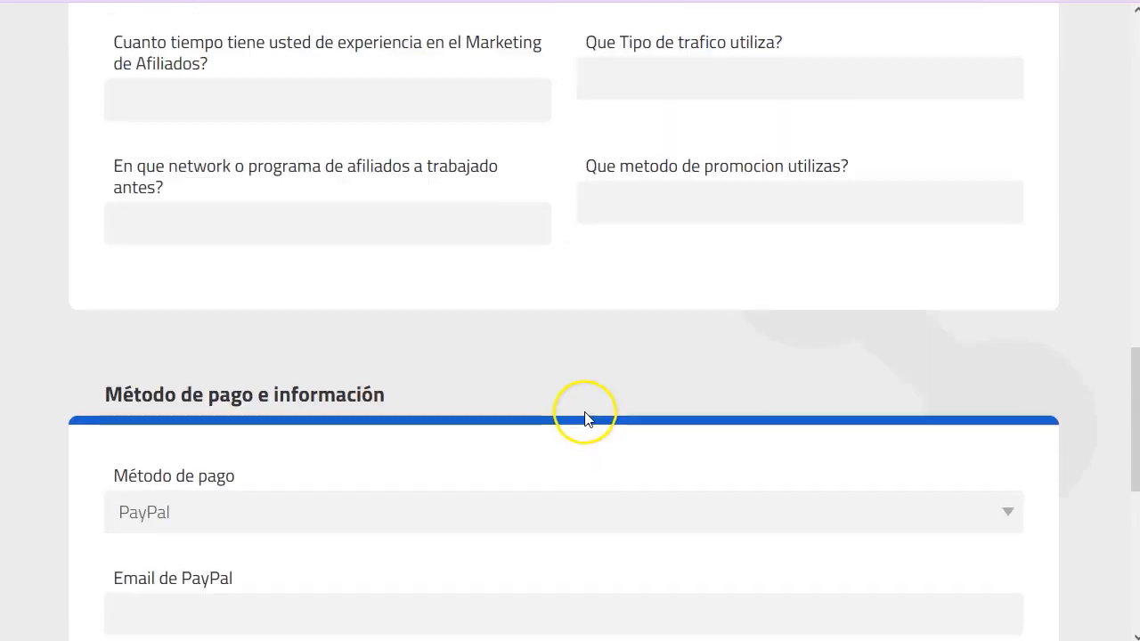
scroll(535, 365, down, 4)
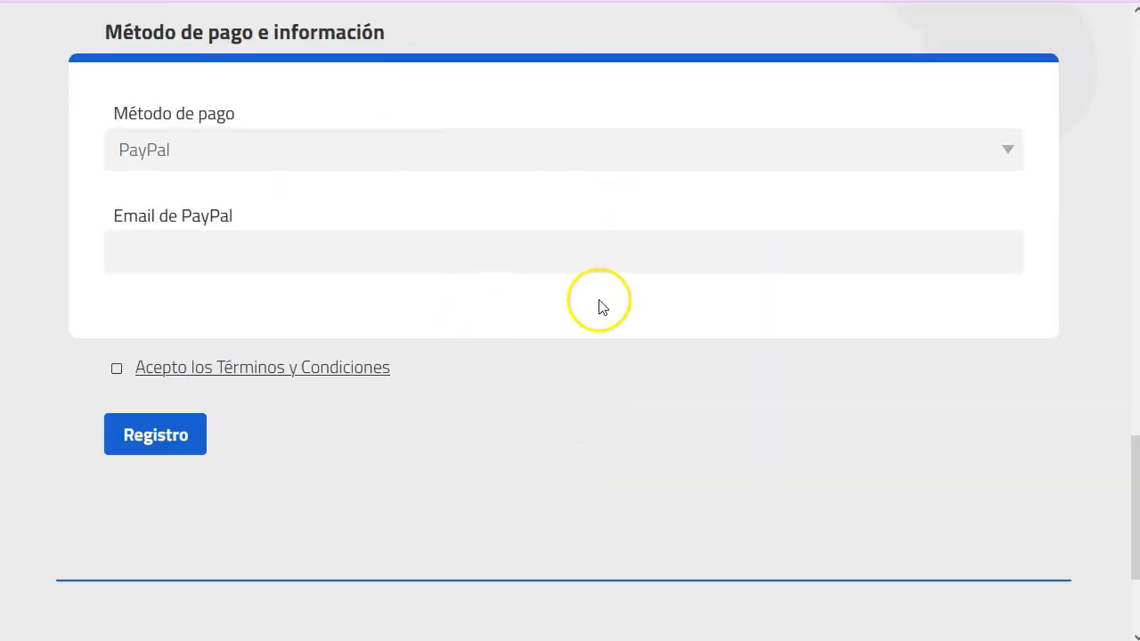
scroll(603, 308, up, 15)
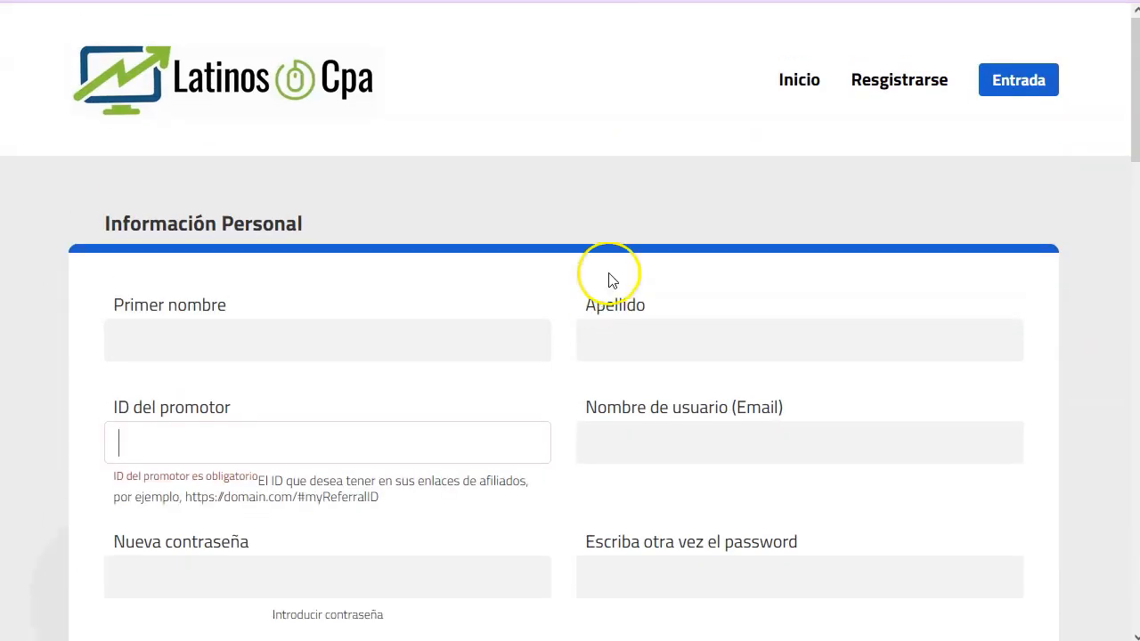
- Go to the affiliate login and open the Campañas list of the Promoción section in the account
click(1017, 83)
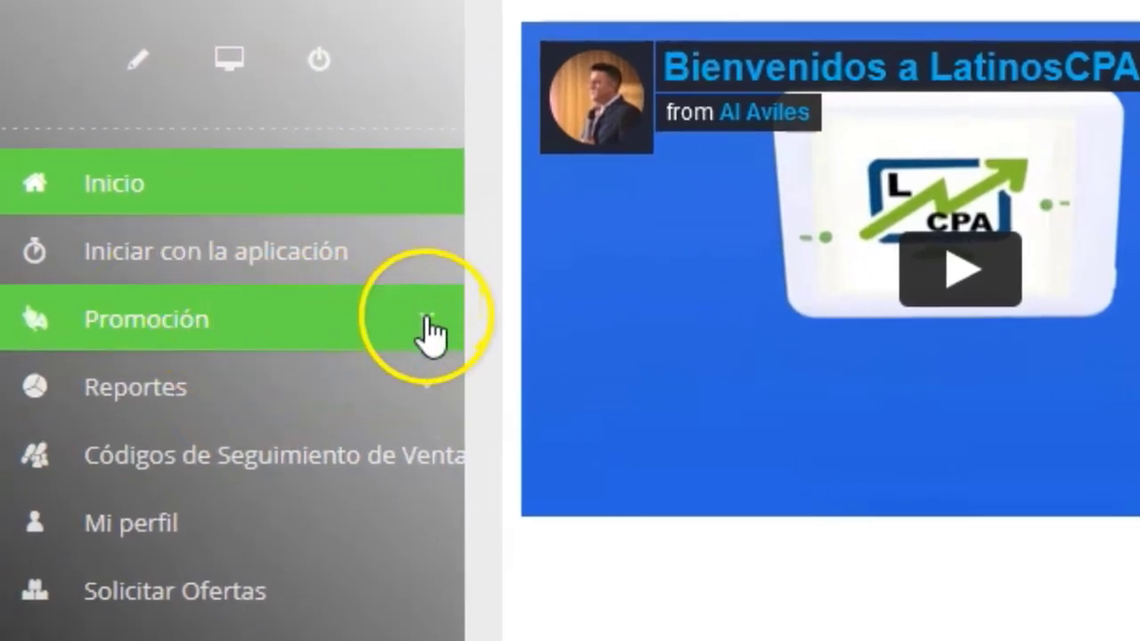
click(424, 321)
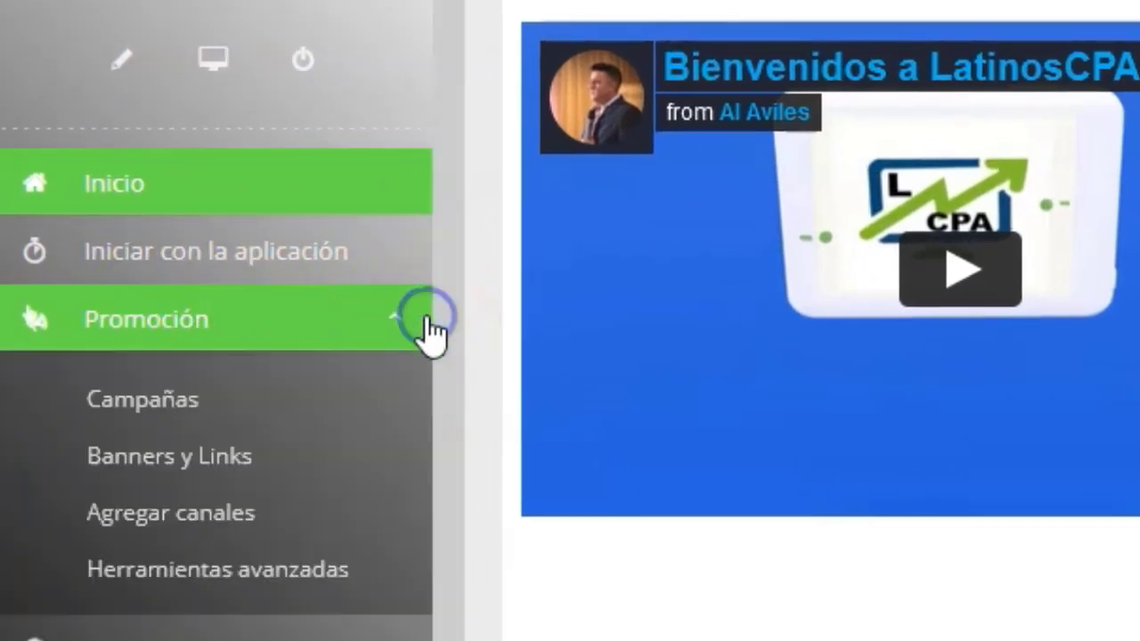
click(117, 397)
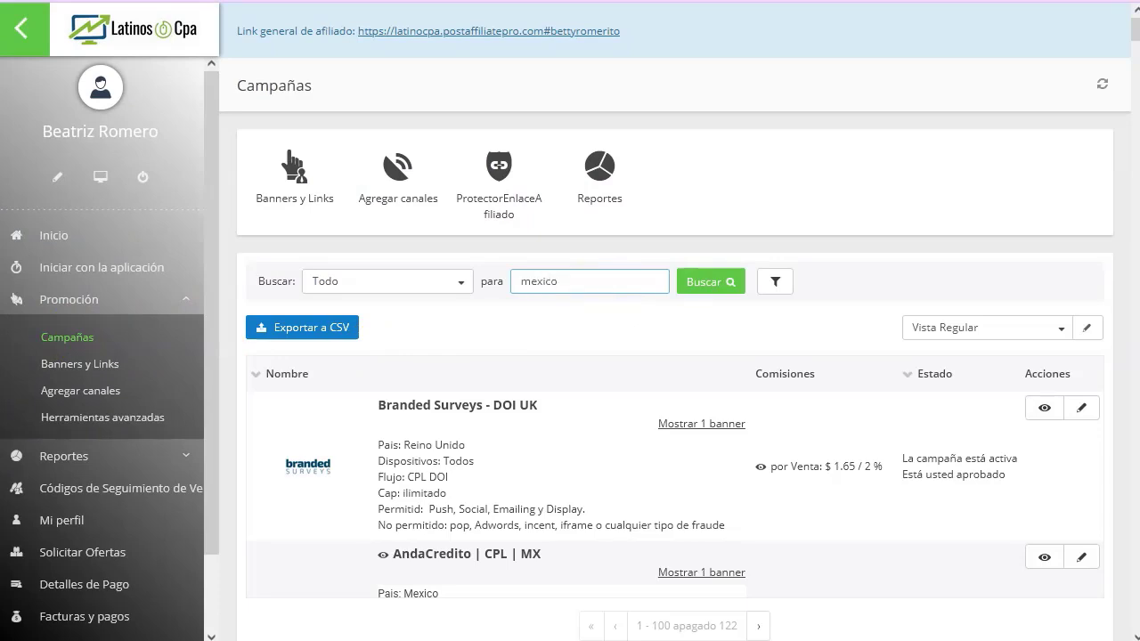
- Search the campaigns for "mexico" and review the listed offers with their countries, flow types, permitted traffic and commissions
click(714, 283)
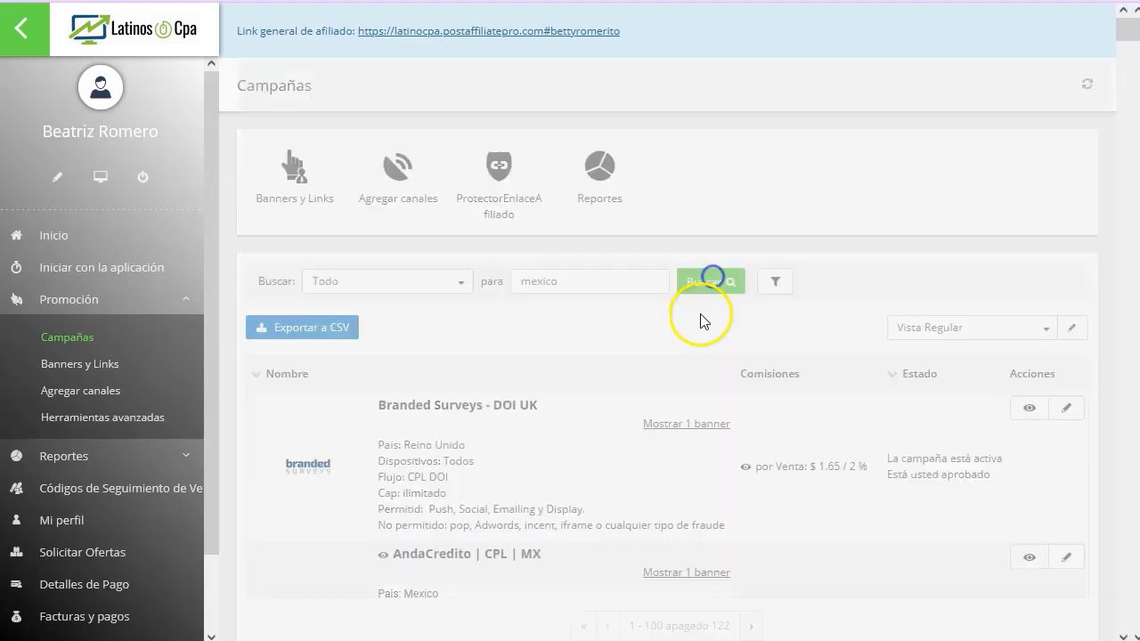
scroll(603, 348, down, 2)
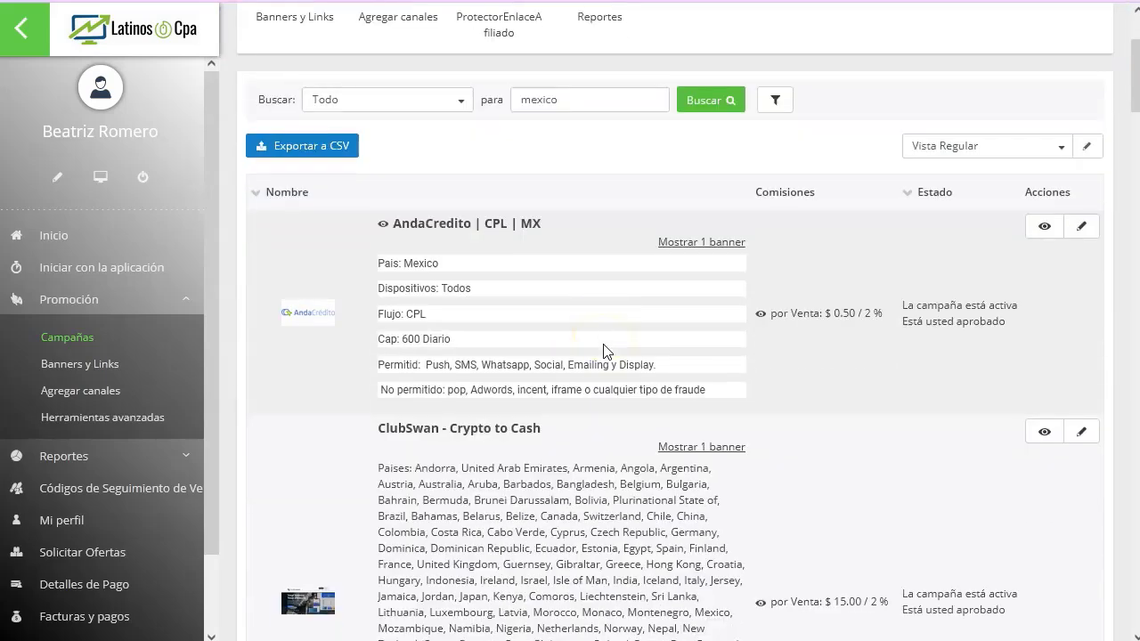
scroll(356, 433, down, 1)
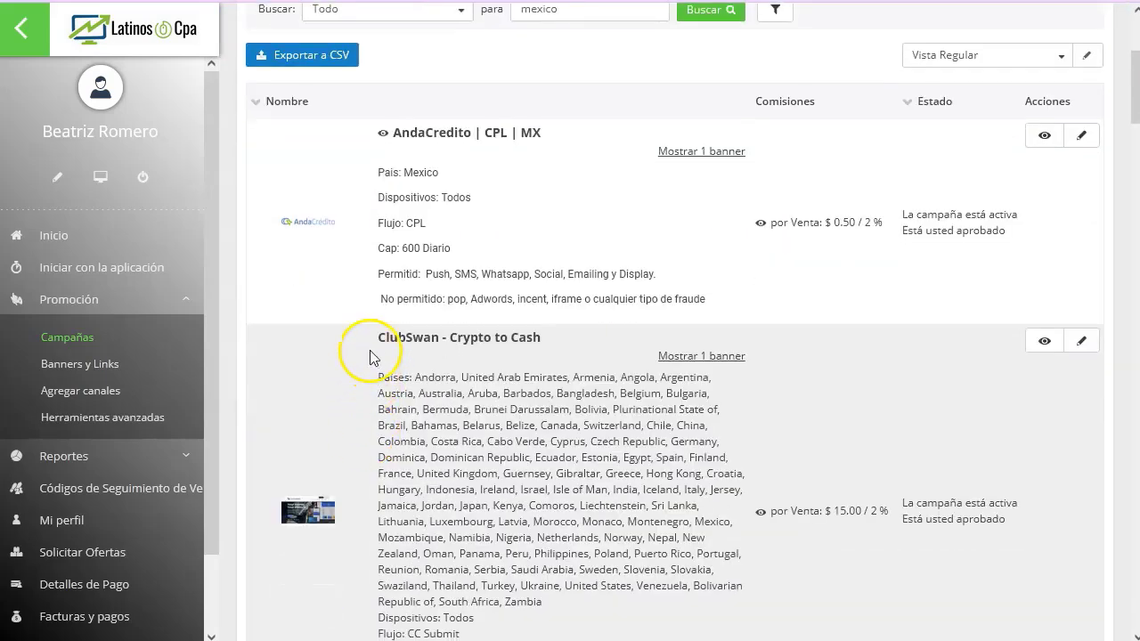
scroll(574, 374, down, 4)
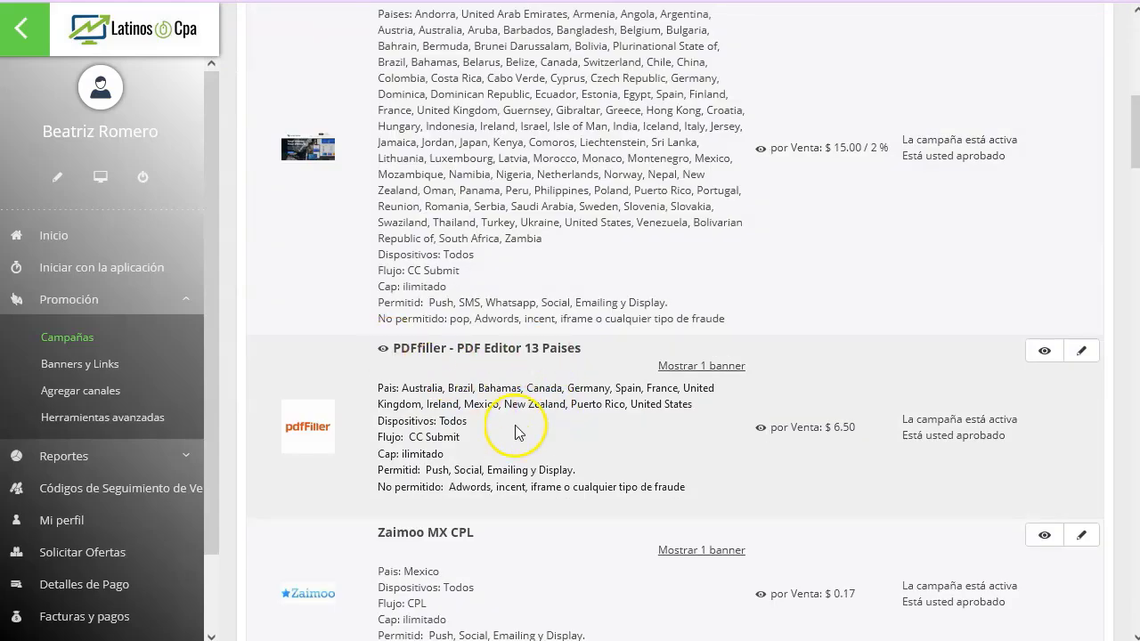
scroll(526, 407, down, 1)
scroll(472, 462, down, 3)
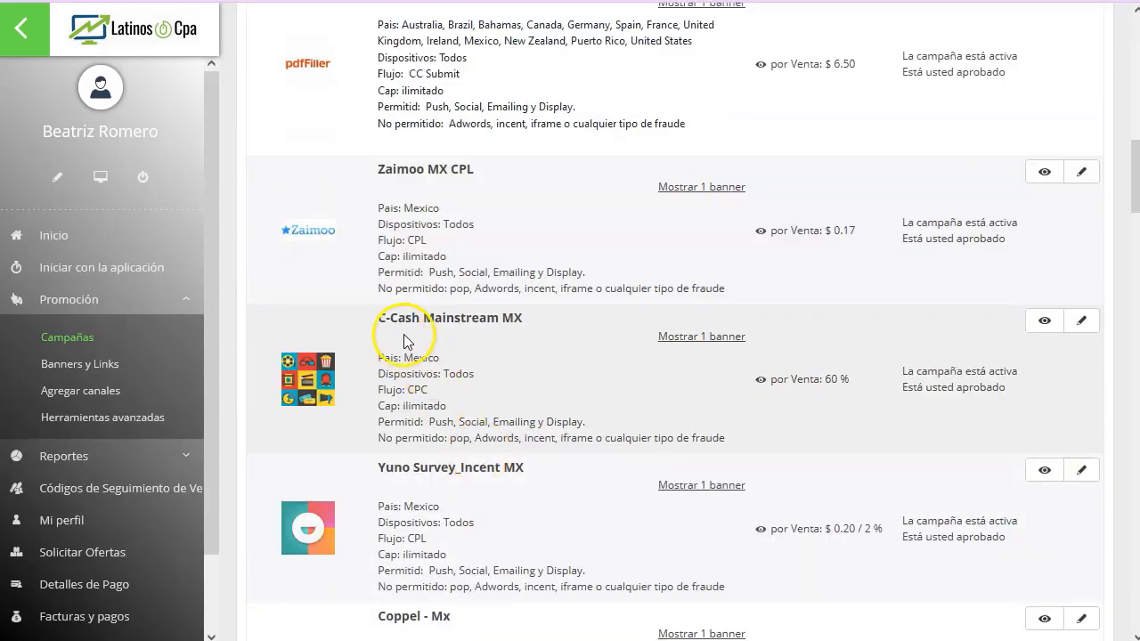
scroll(506, 418, down, 1)
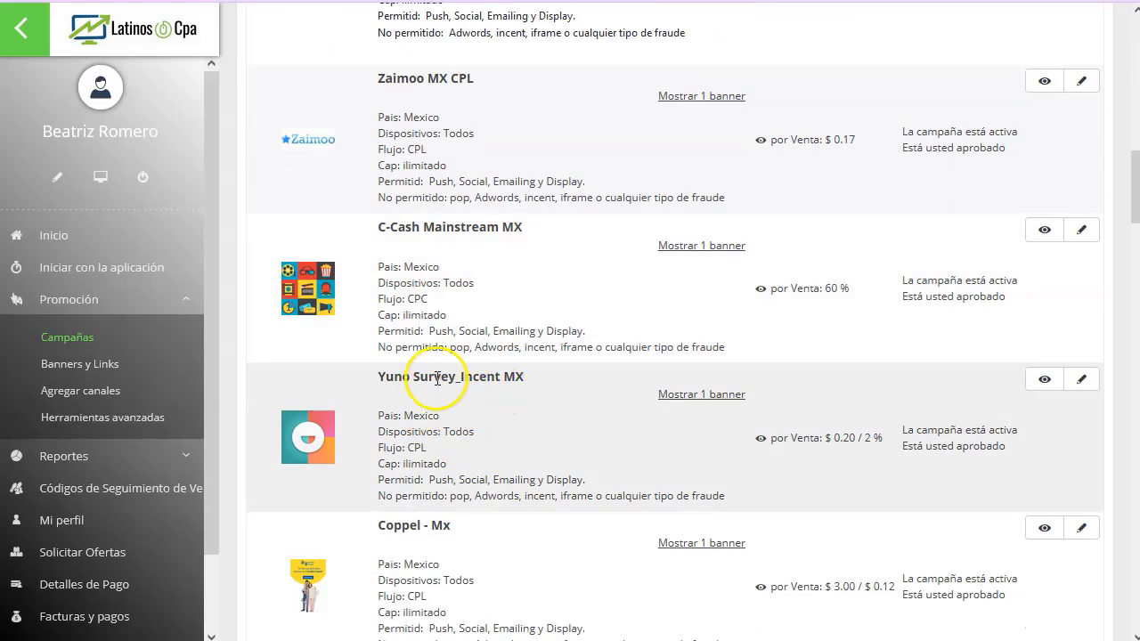
scroll(498, 396, down, 1)
scroll(498, 499, down, 1)
scroll(471, 534, down, 2)
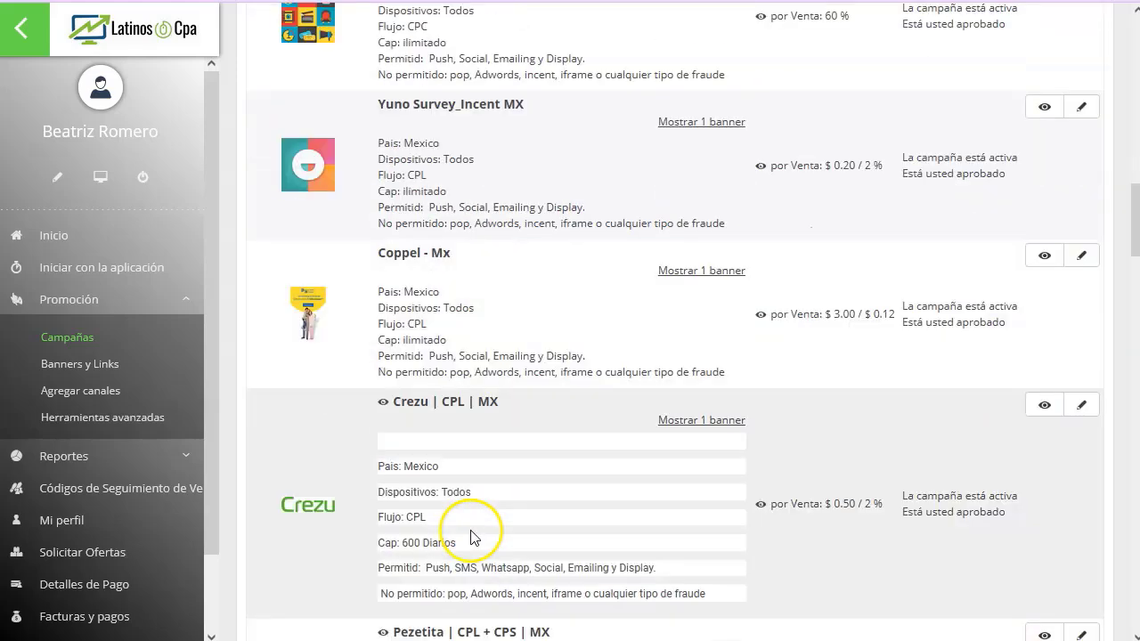
scroll(443, 463, down, 4)
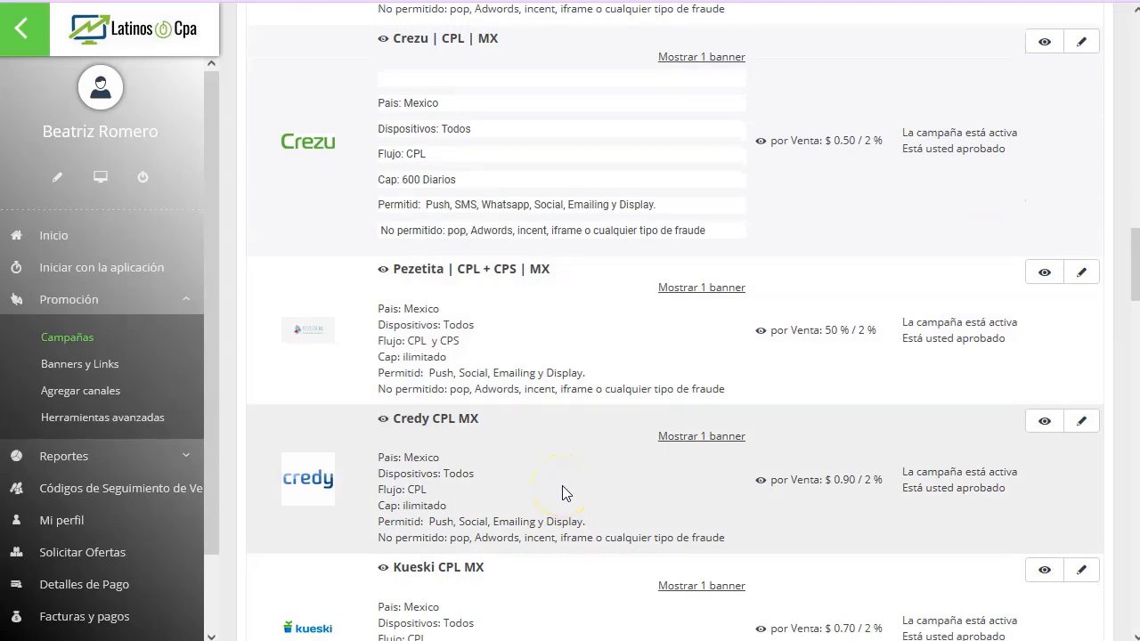
scroll(562, 485, down, 2)
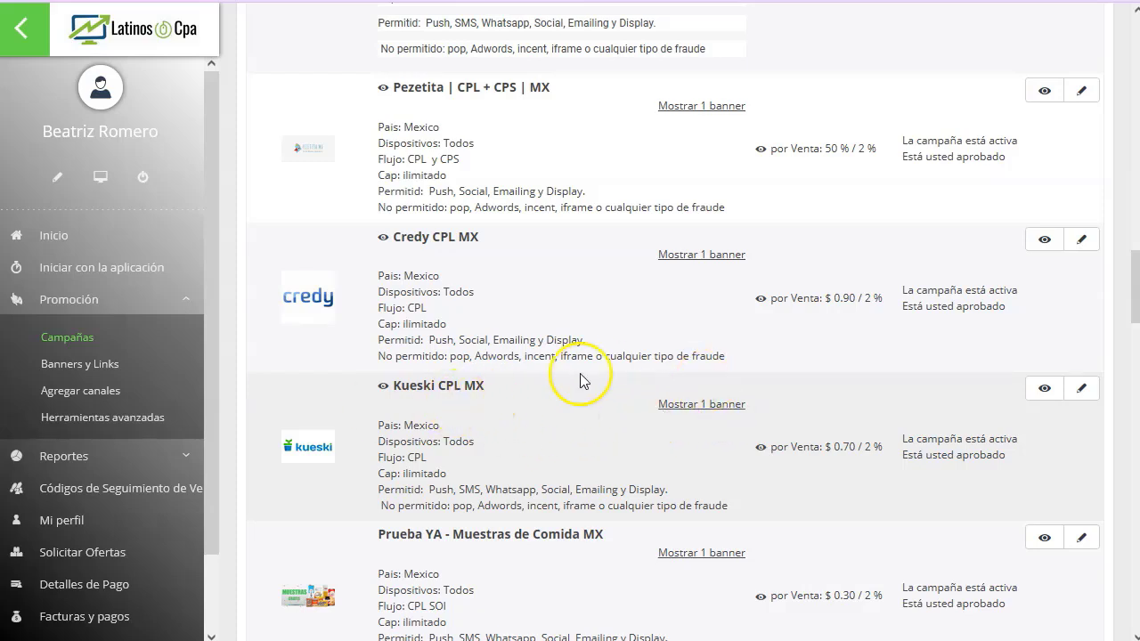
- Show the banner of the Kueski CPL MX campaign and copy its affiliate link
click(694, 412)
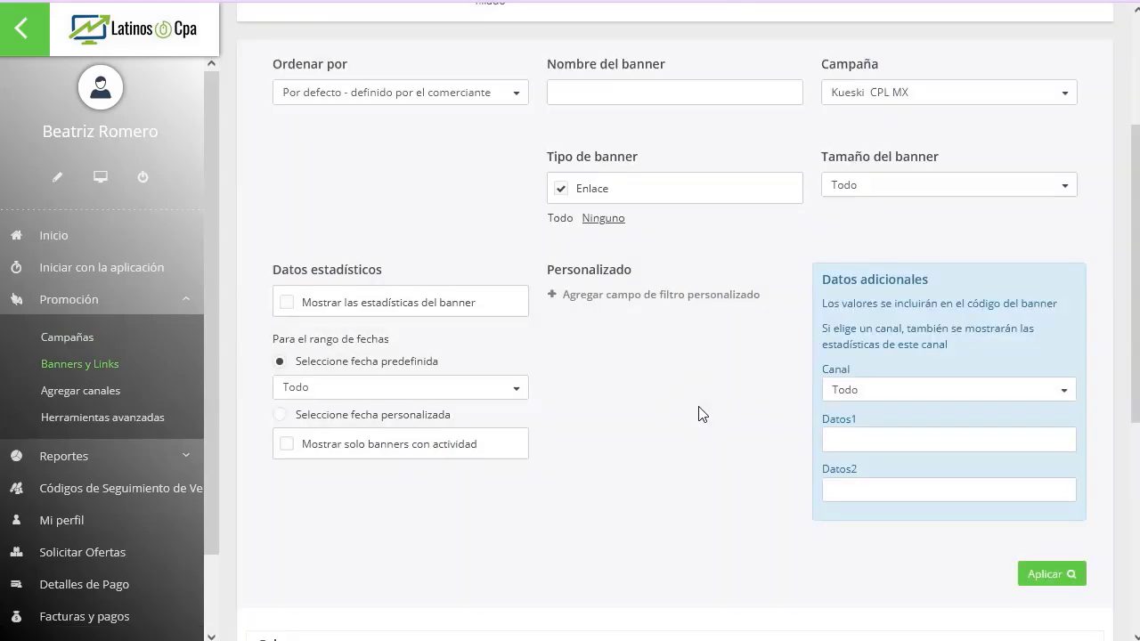
scroll(598, 399, down, 5)
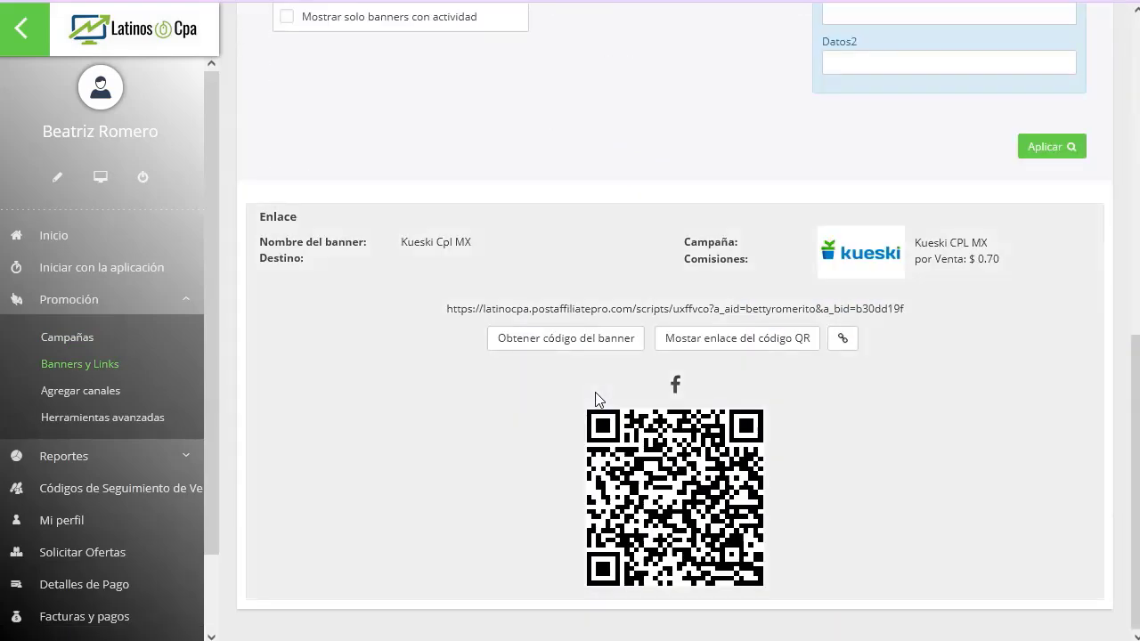
drag(444, 311, 907, 317)
right_click(839, 311)
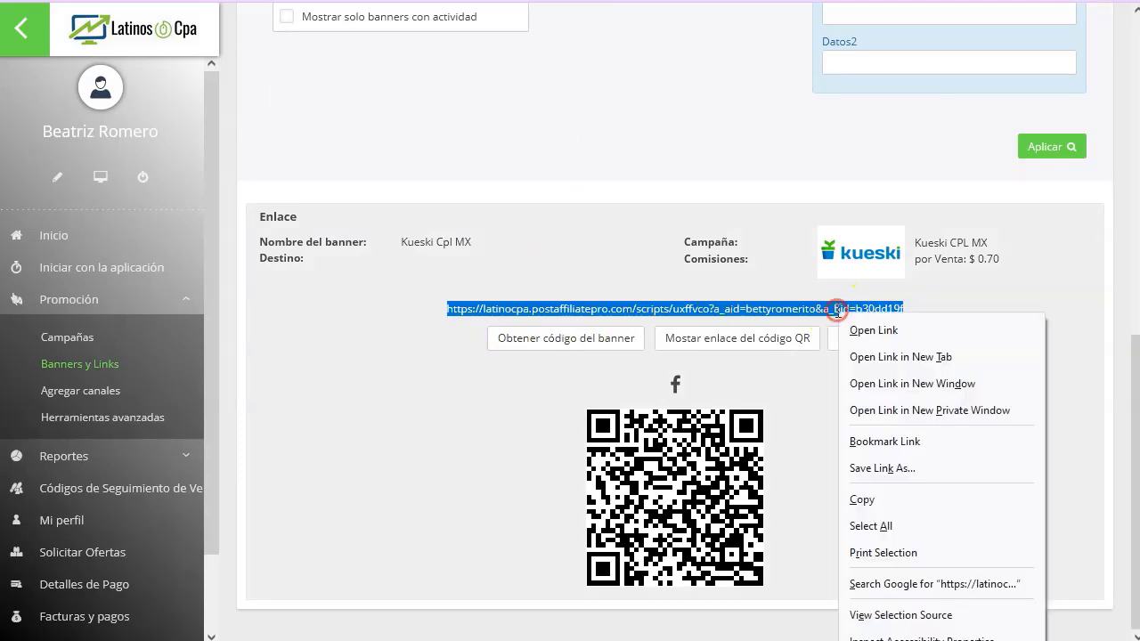
click(901, 503)
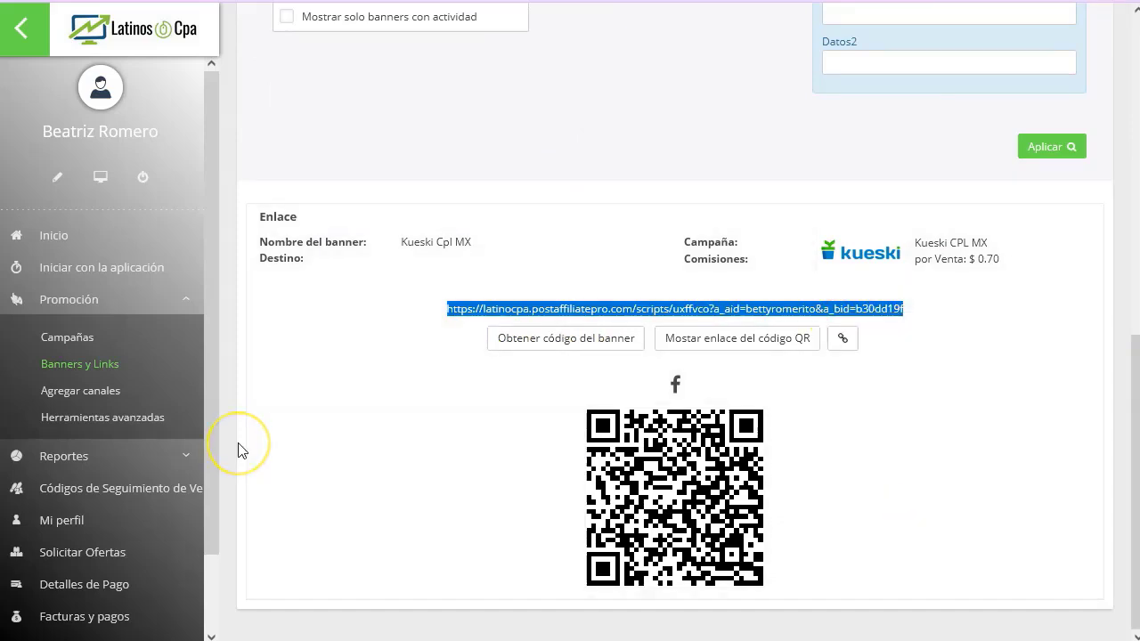
- Switch to the empty Notepad++ document, write the heading "kueski" and paste the copied affiliate link below it
key(alt+Tab)
click(257, 142)
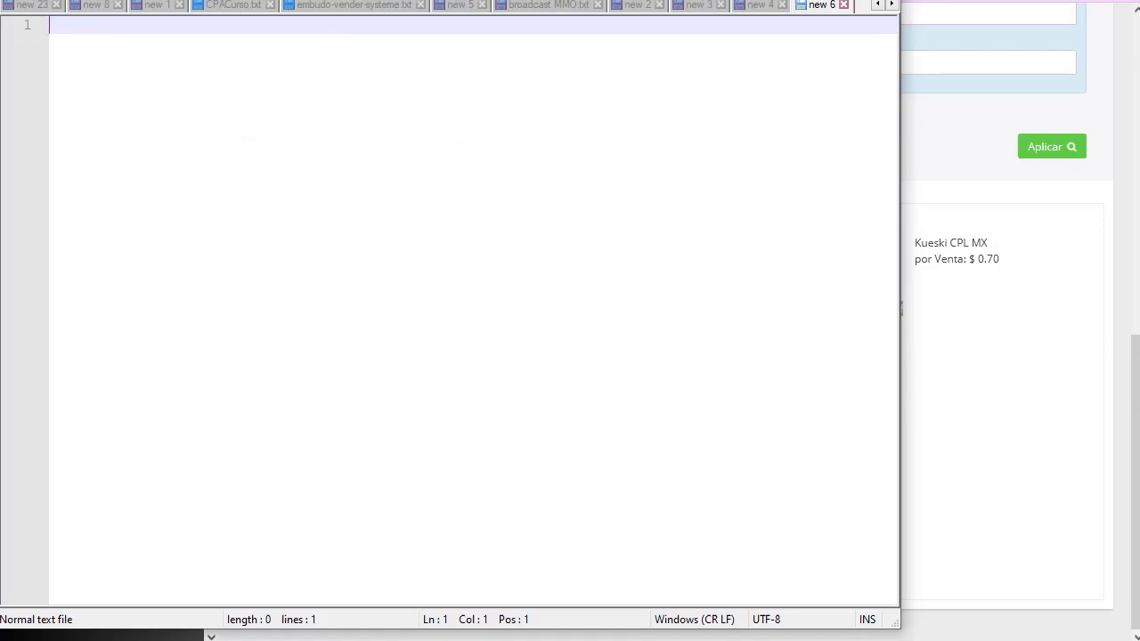
text(kueski)
key(Return)
key(Return)
key(ctrl+v)
key(Return)
key(Return)
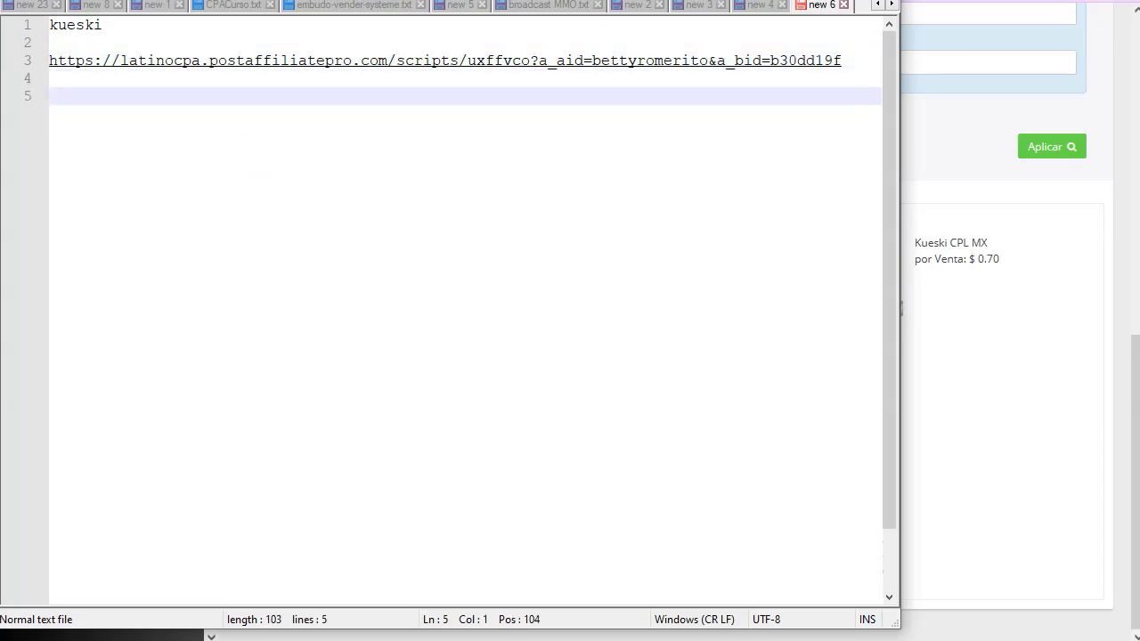
- Show the banner of the AndaCredito | CPL | MX campaign, get its banner code and copy the affiliate link
key(alt+Tab)
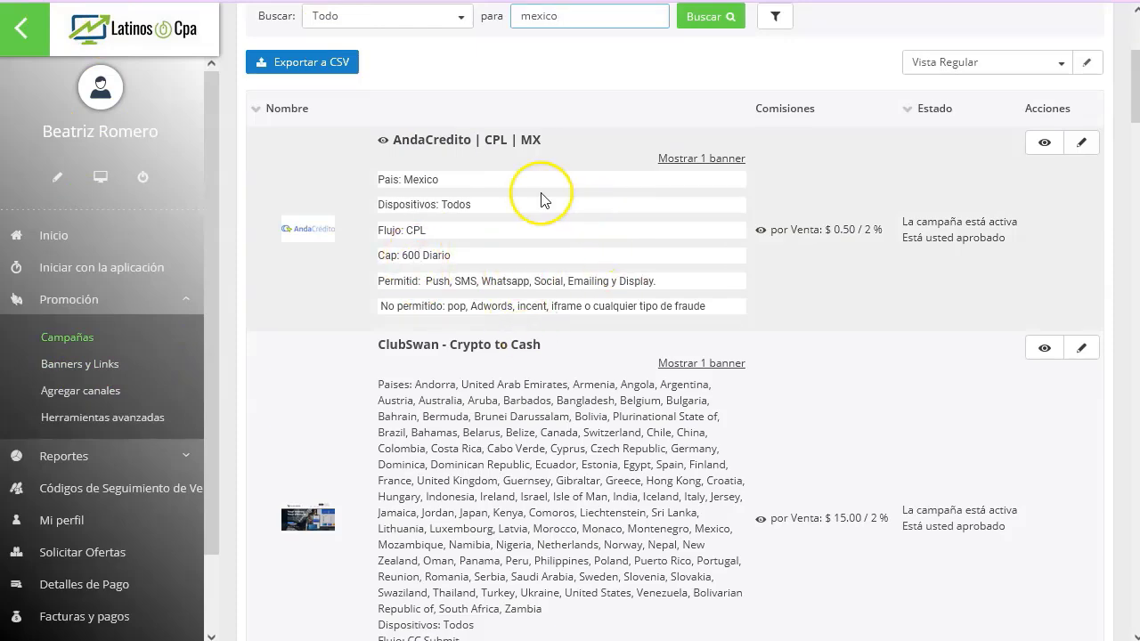
click(700, 160)
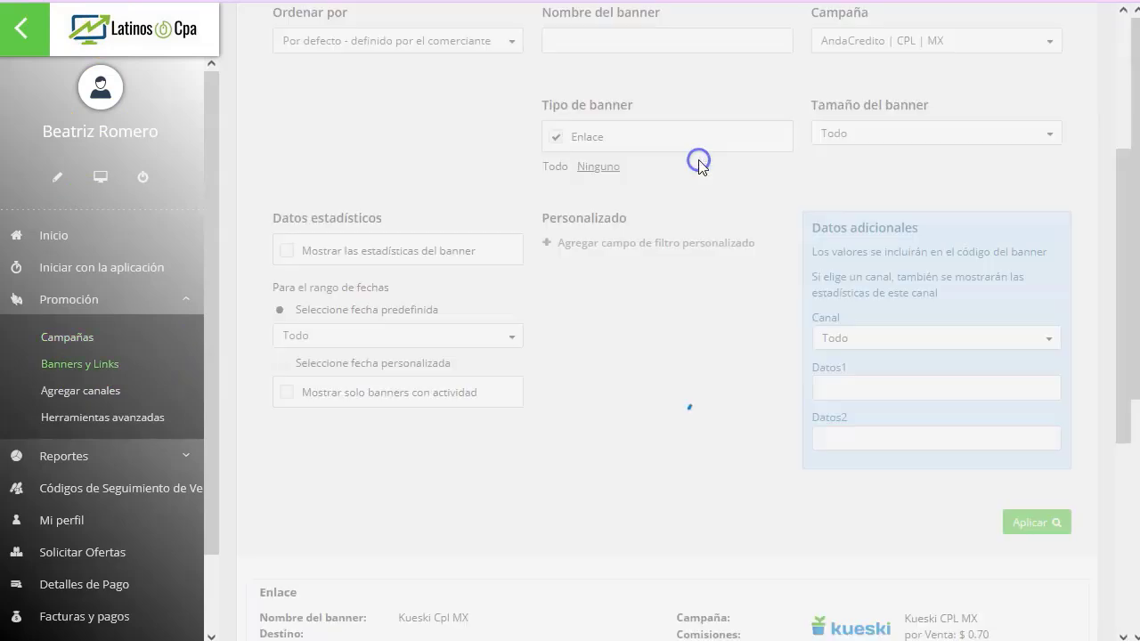
scroll(611, 357, down, 5)
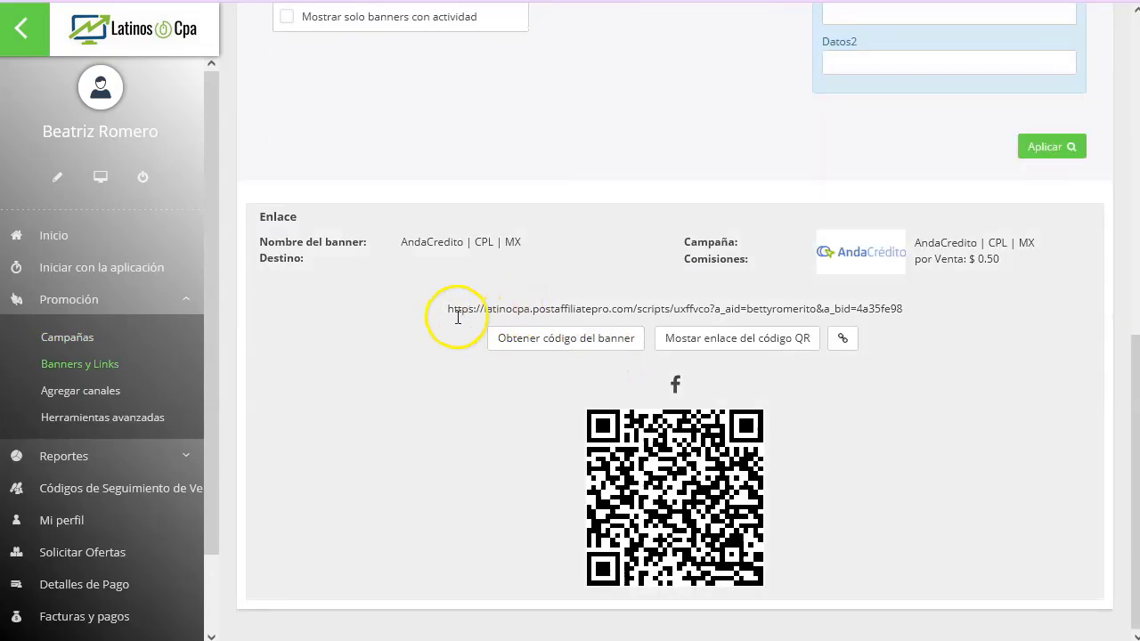
drag(445, 309, 923, 310)
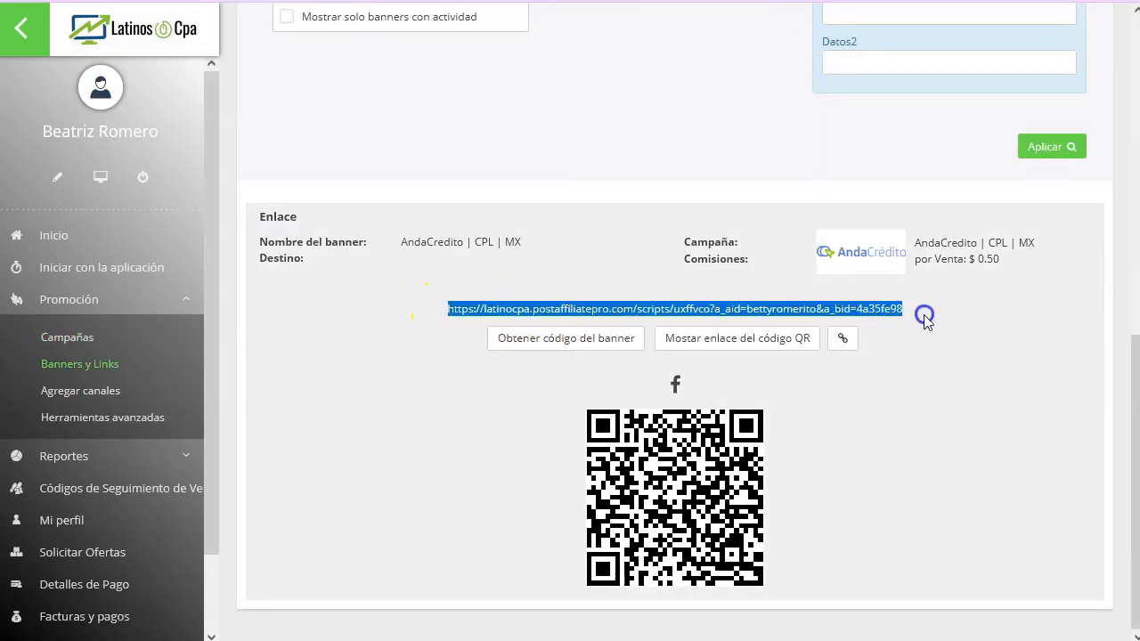
click(551, 347)
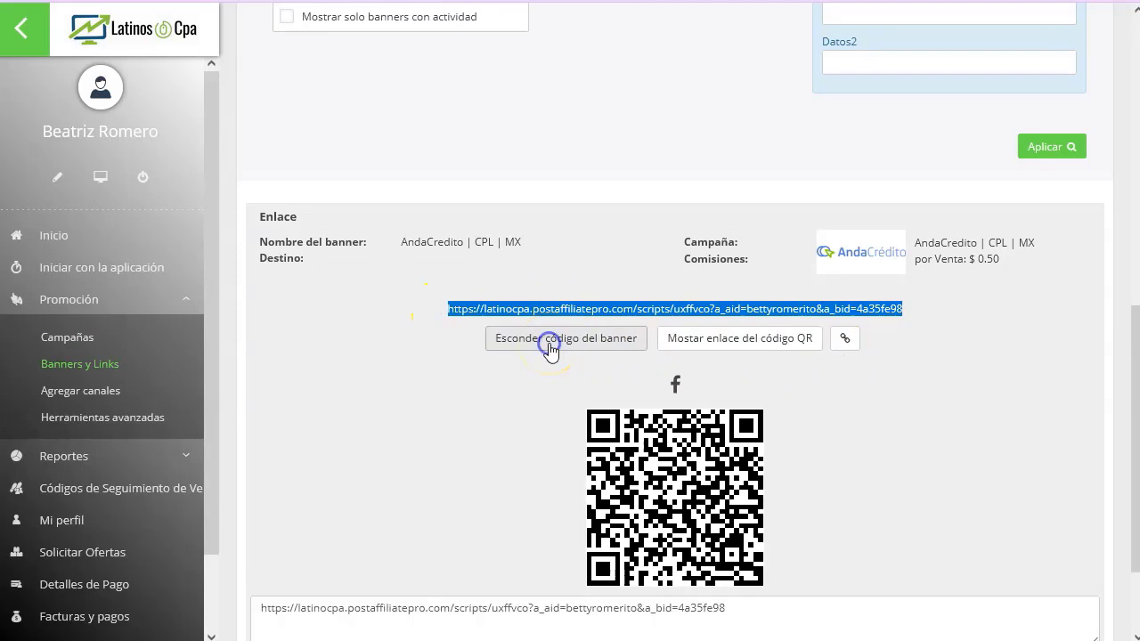
scroll(587, 409, down, 1)
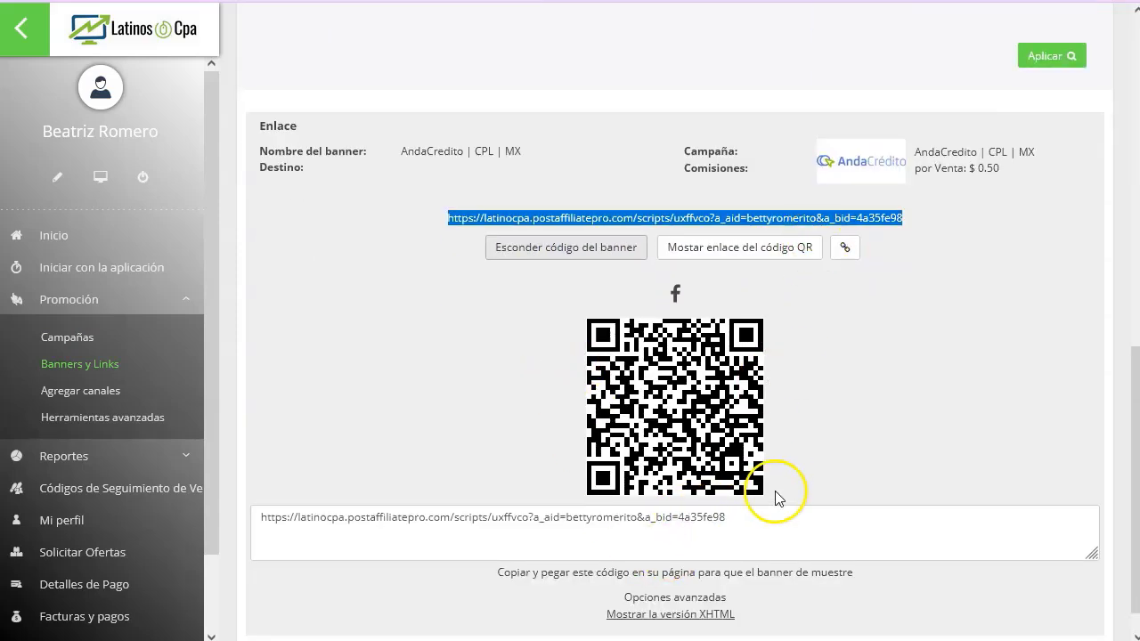
drag(739, 521, 280, 526)
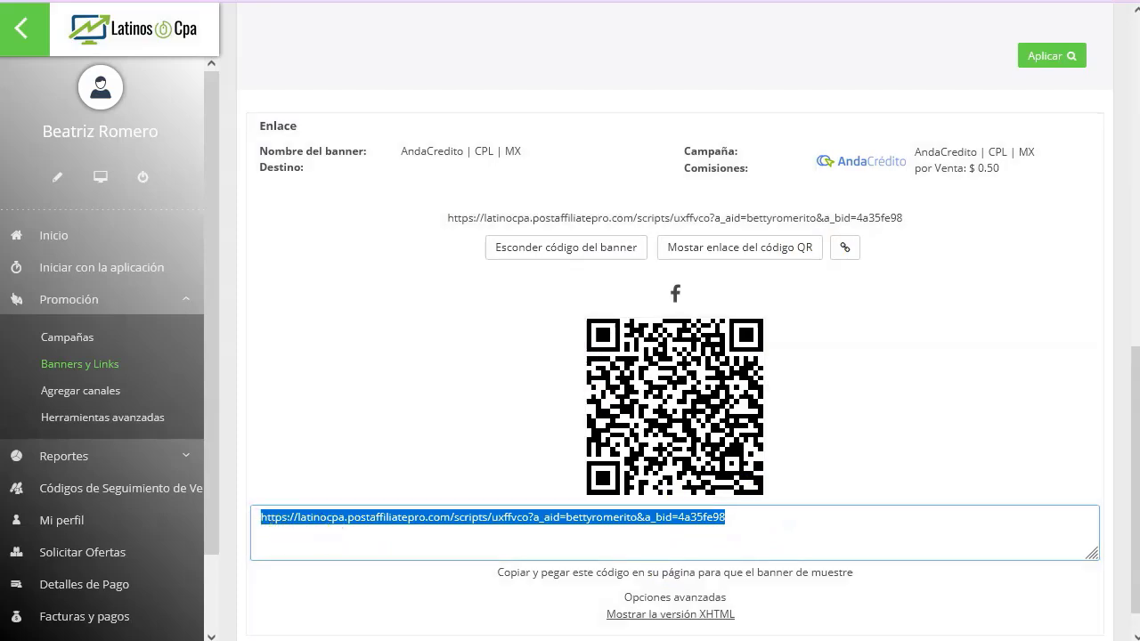
- In the Notepad++ document, add the heading "anda credito" with the copied link below it, and remove the blank line under "kueski"
key(alt+Tab)
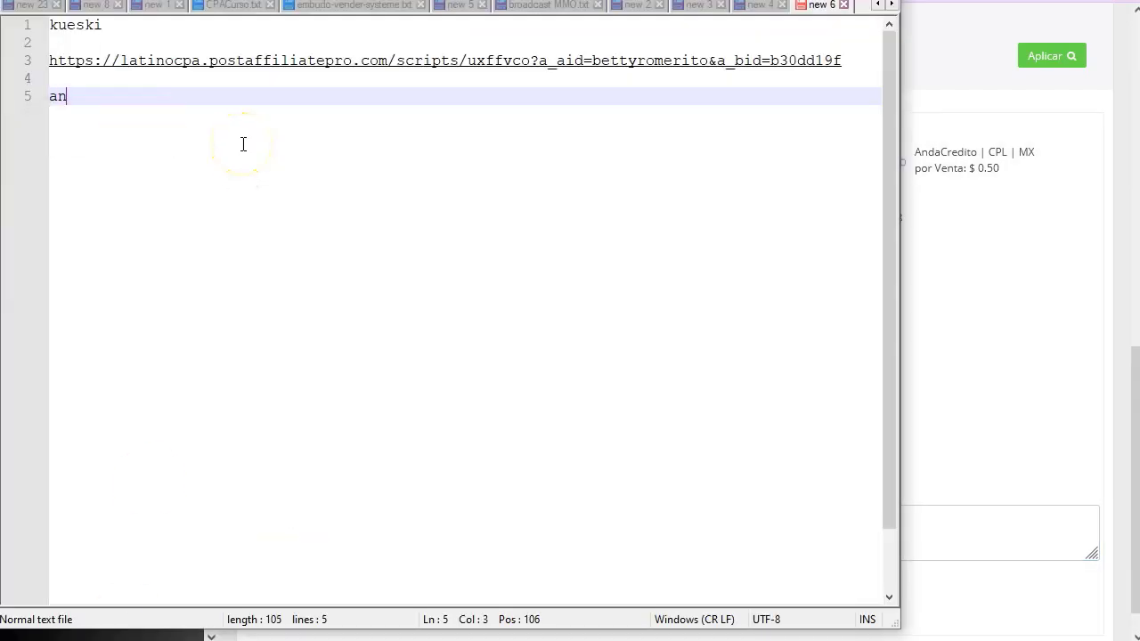
text(credito)
key(Return)
key(ctrl+v)
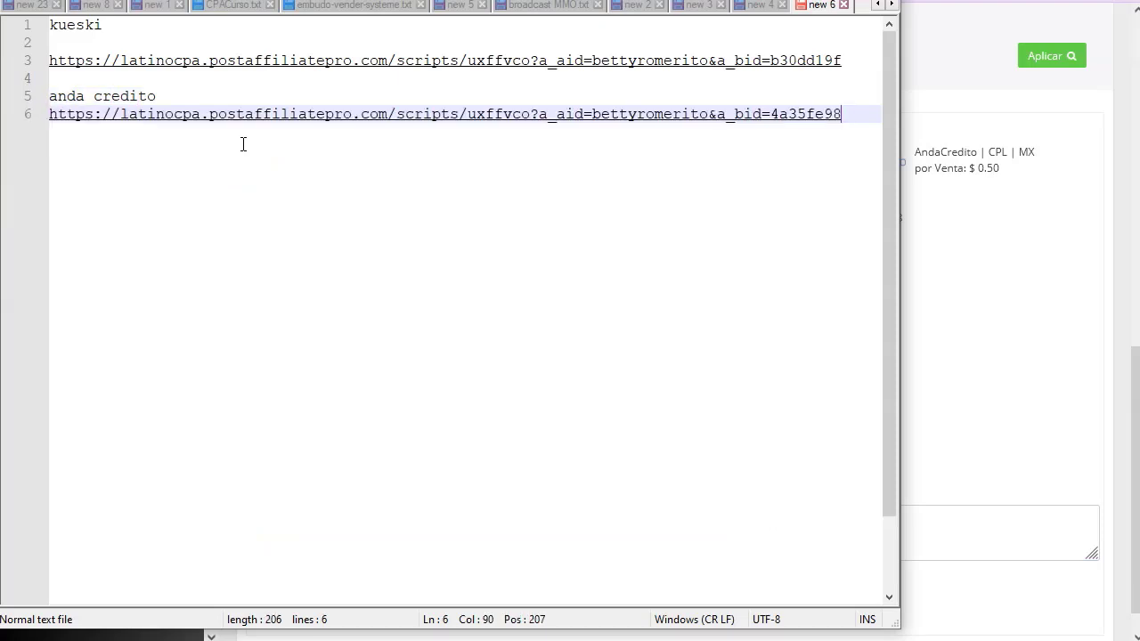
click(209, 43)
key(Delete)
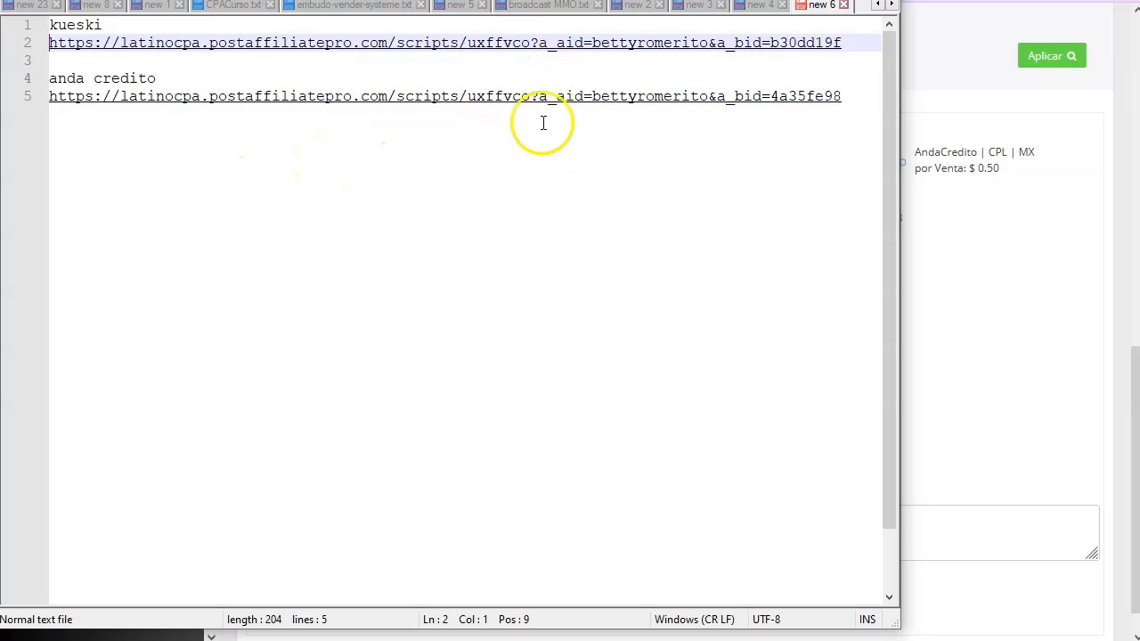
- Switch to the browser and examine the PayPal giftcard landing page with its separate USA and Non USA redeem links
click(954, 39)
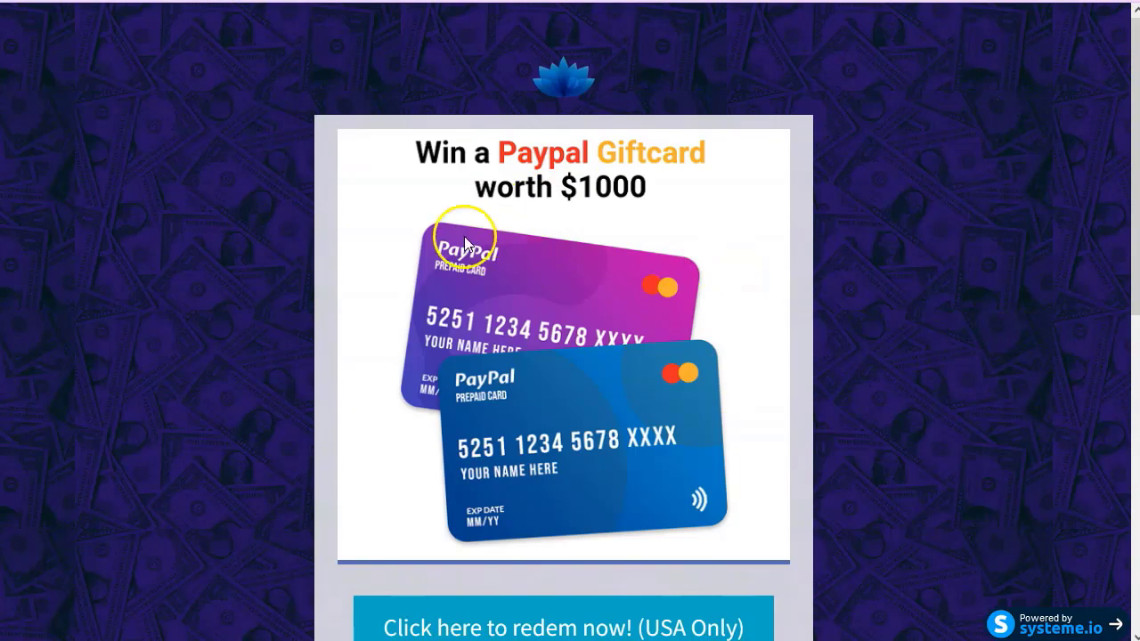
scroll(298, 304, down, 2)
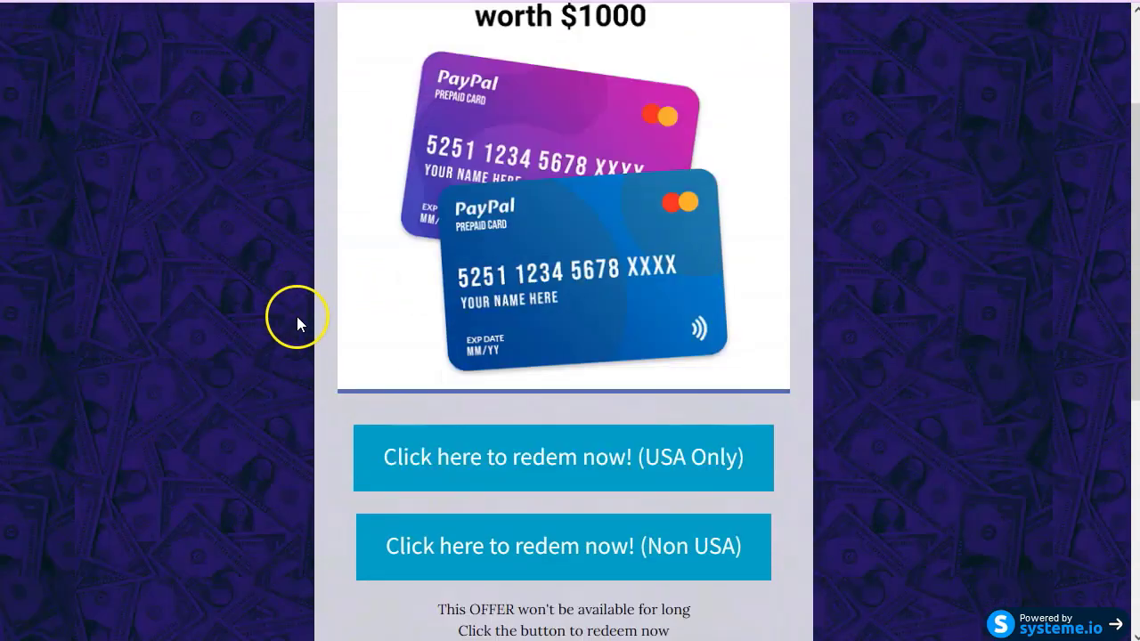
scroll(296, 304, down, 1)
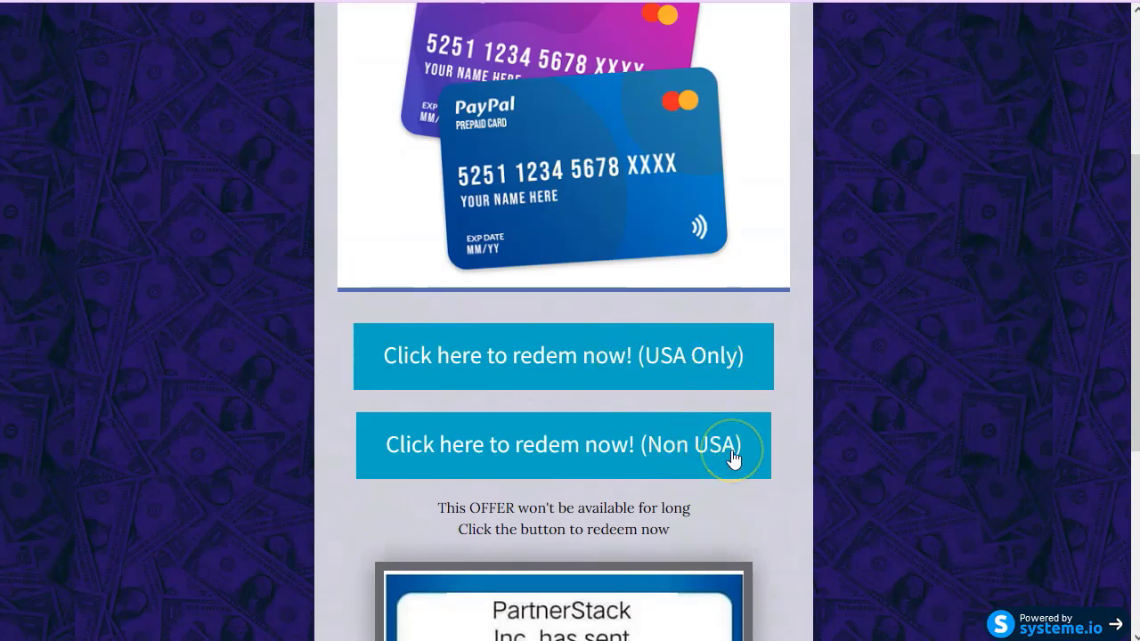
click(579, 448)
scroll(601, 445, down, 1)
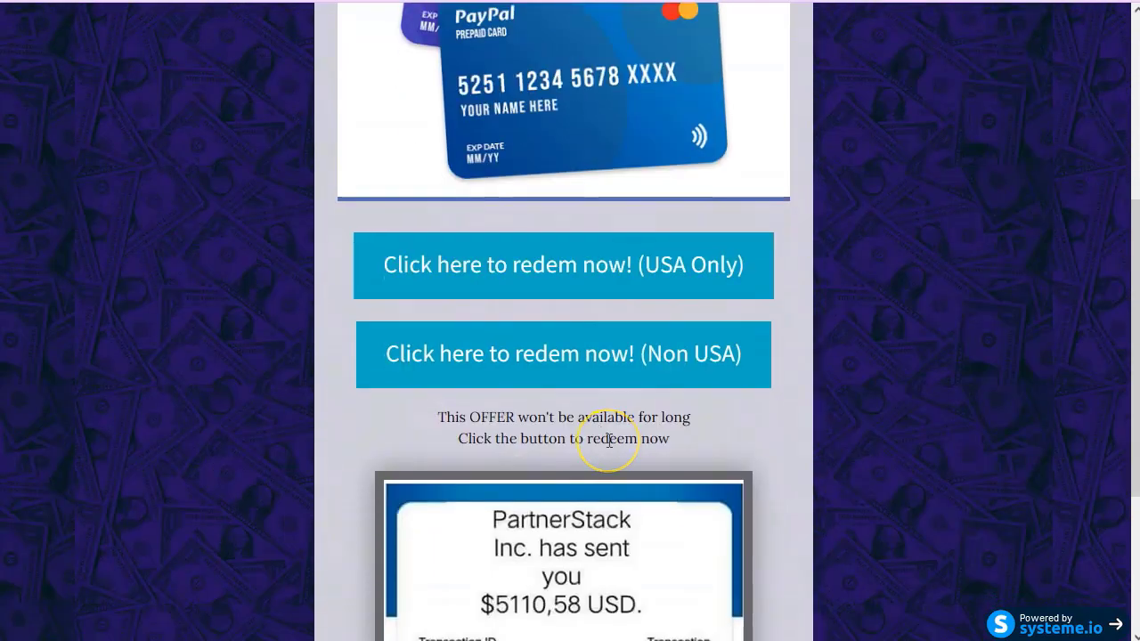
scroll(613, 356, up, 2)
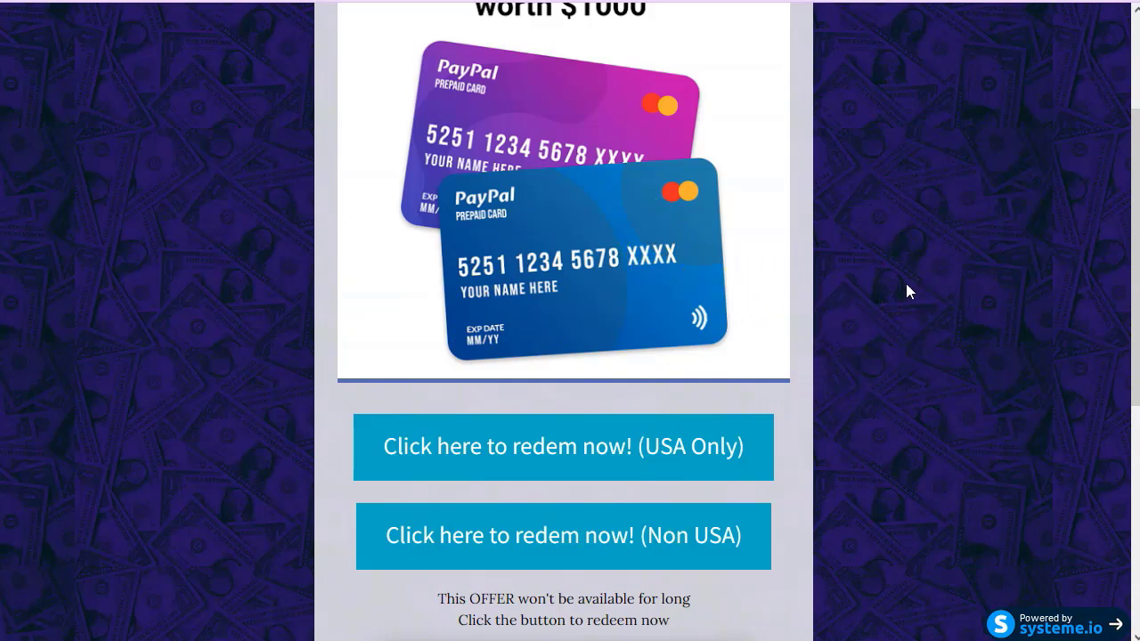
- Switch back to the Notepad++ document and add the line "Unir y crear un enlace ÚNICO" below the two affiliate links
key(alt+Tab)
click(509, 178)
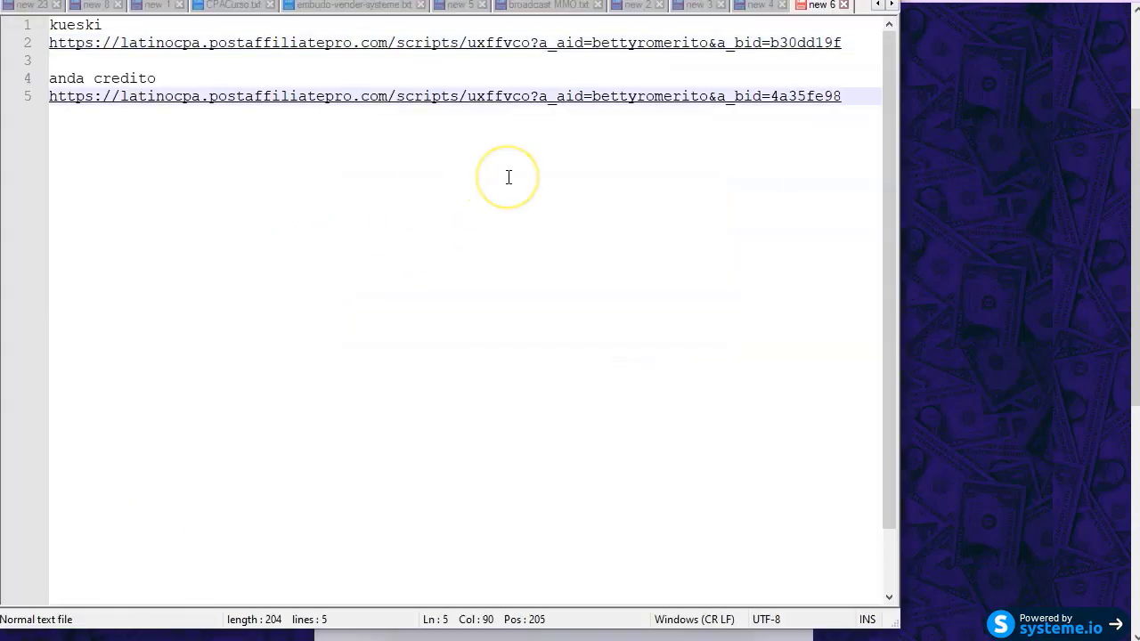
key(Return)
key(Return)
text(Uni)
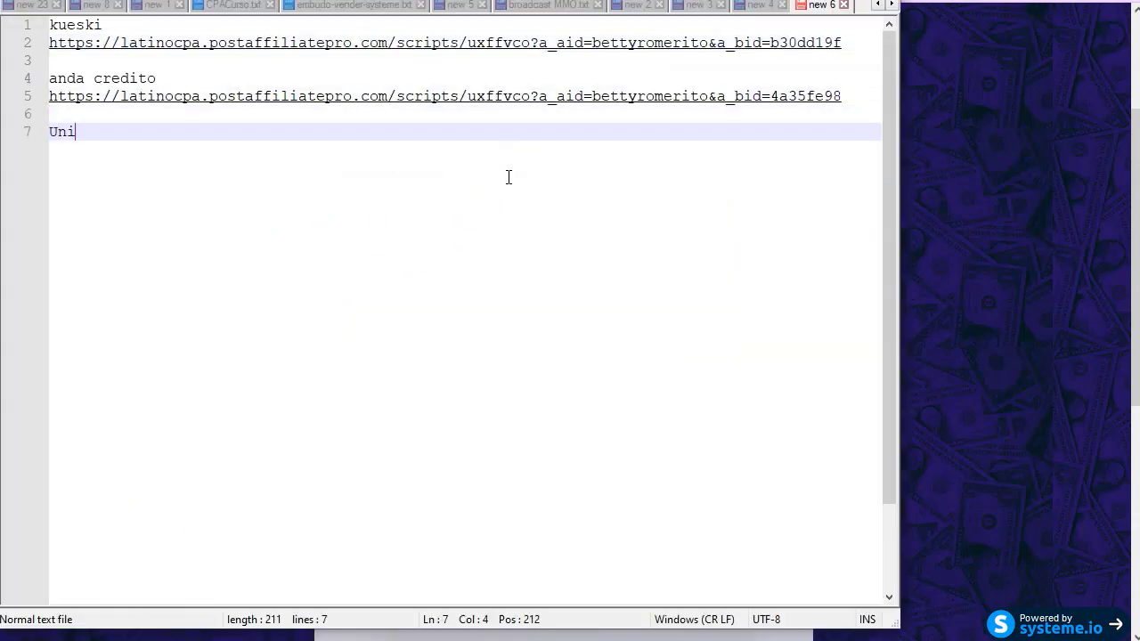
text(r y crear un elnac)
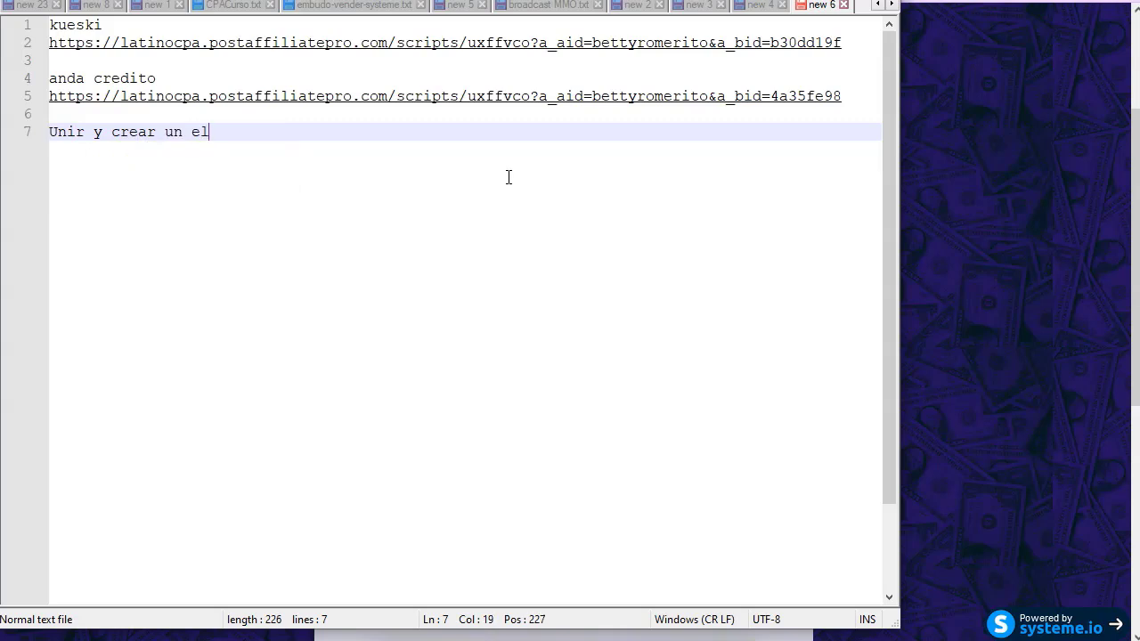
key(BackSpace)
key(BackSpace)
key(BackSpace)
key(BackSpace)
text(nlace ÚNICO)
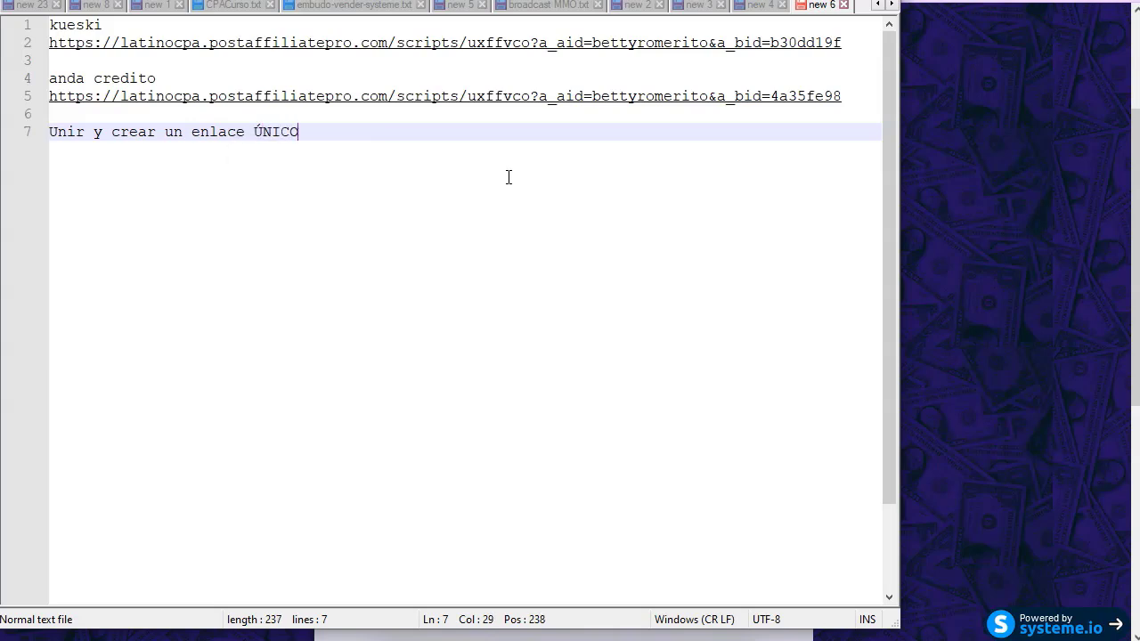
- Add the line "SMARTLIKS" under the note about the single link, followed by blank lines
key(Return)
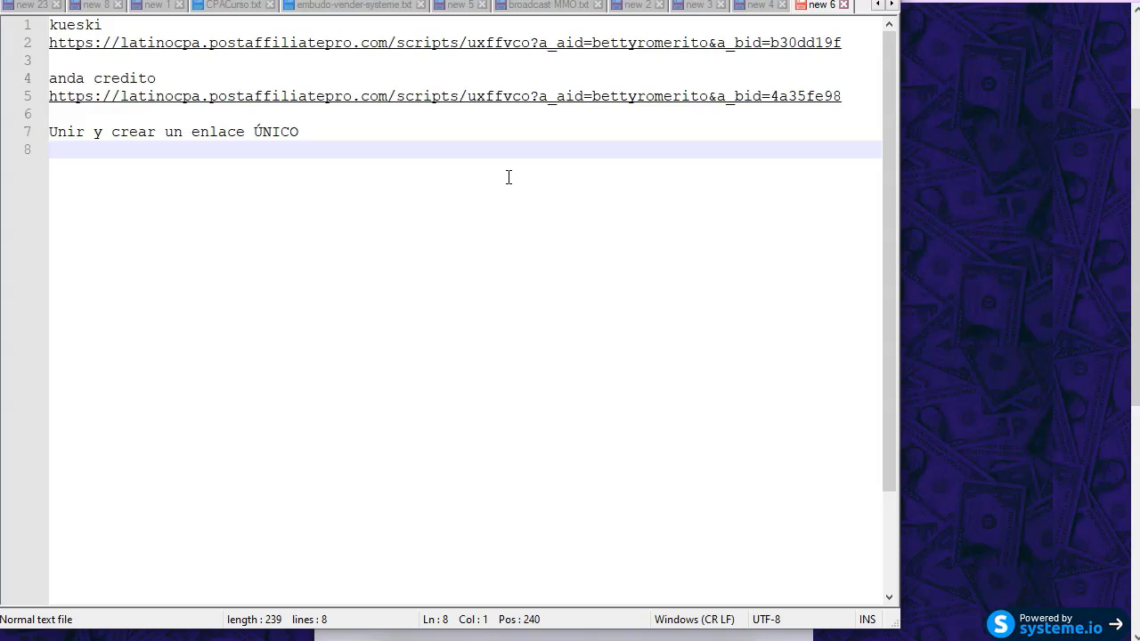
text(SMARTLIKS)
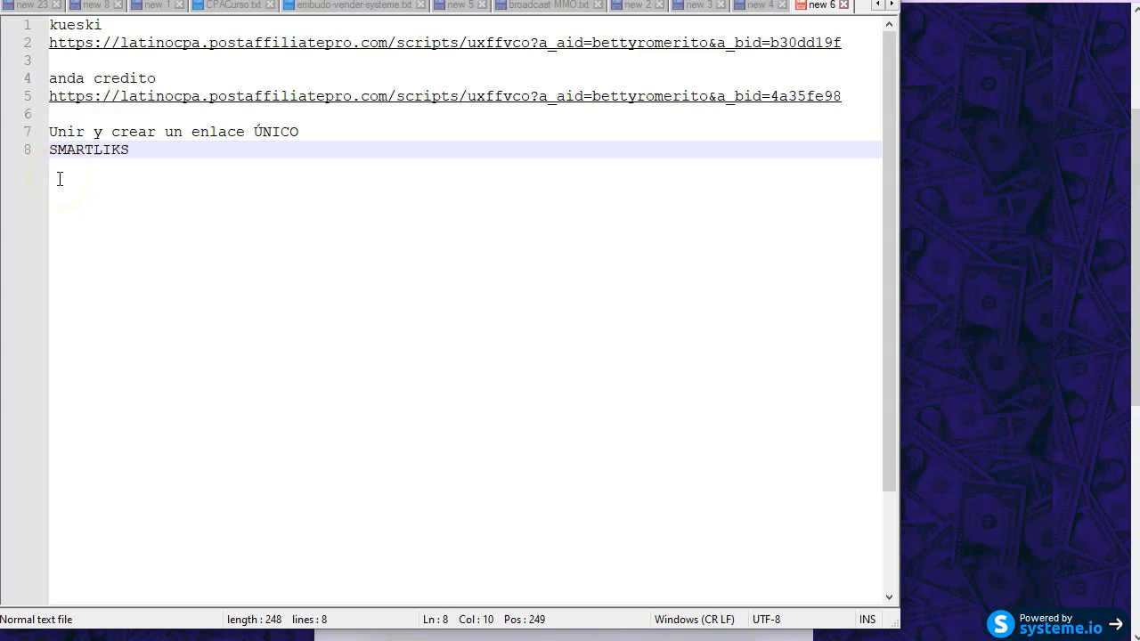
key(Return)
key(Return)
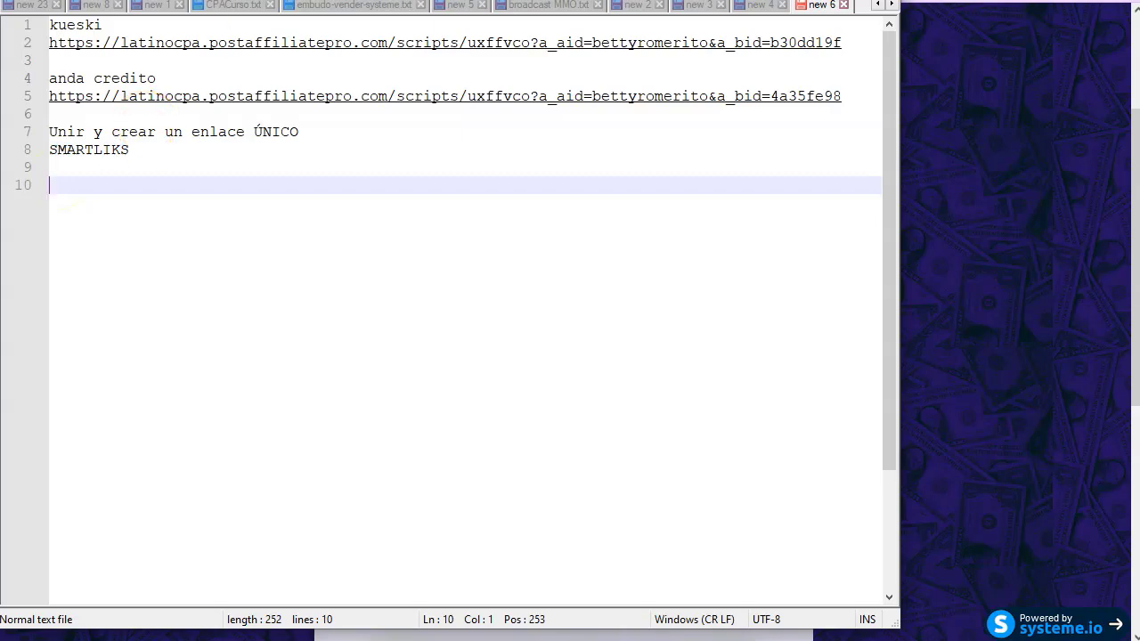
- Switch to Bitly and review the features of its paid upgrade plans, including link redirects in the Basic plan
key(alt+Tab)
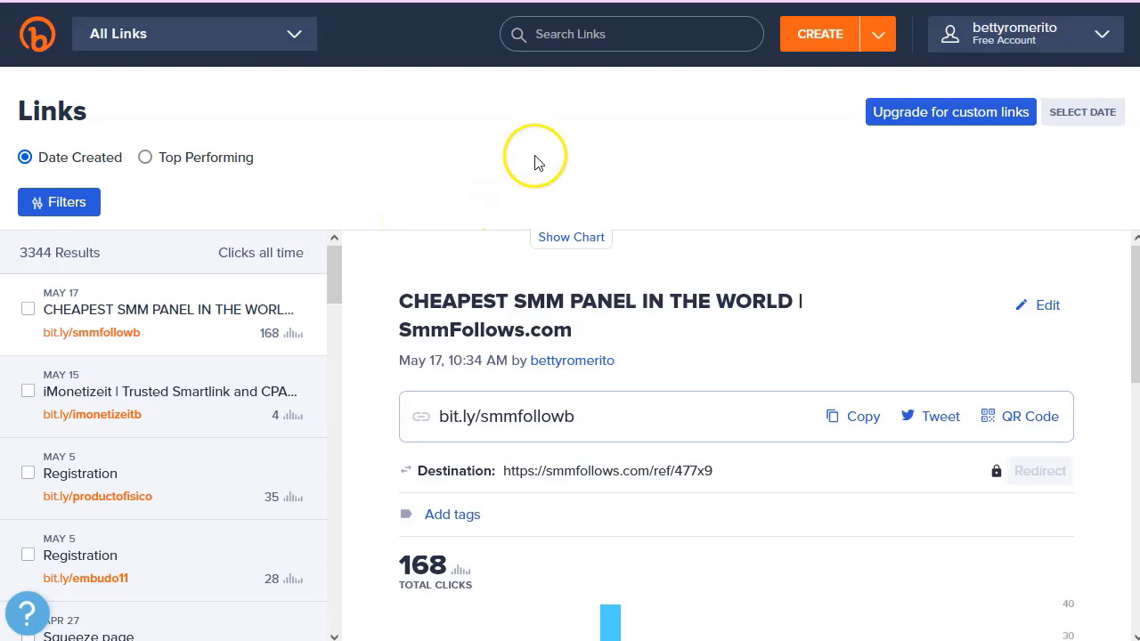
click(1010, 42)
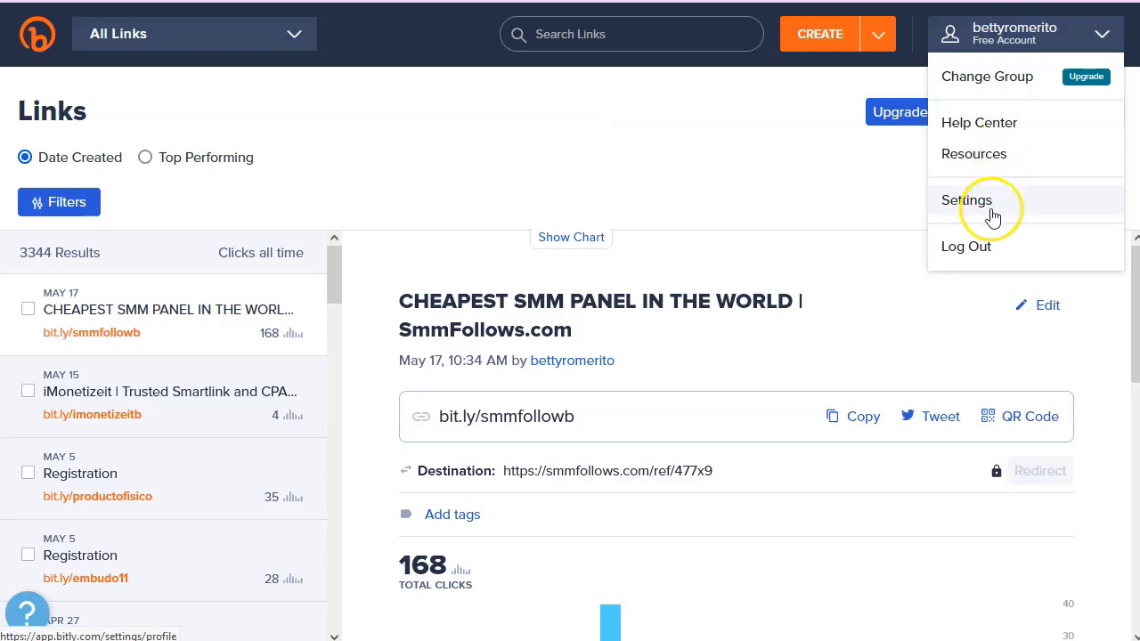
click(1082, 79)
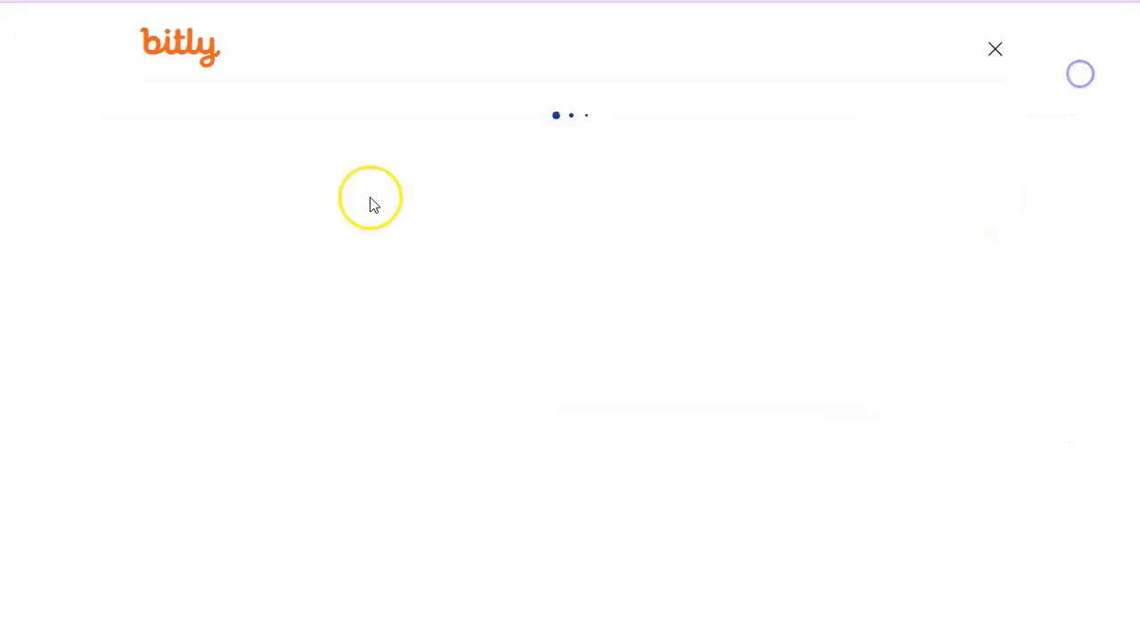
scroll(369, 205, down, 2)
scroll(370, 205, down, 1)
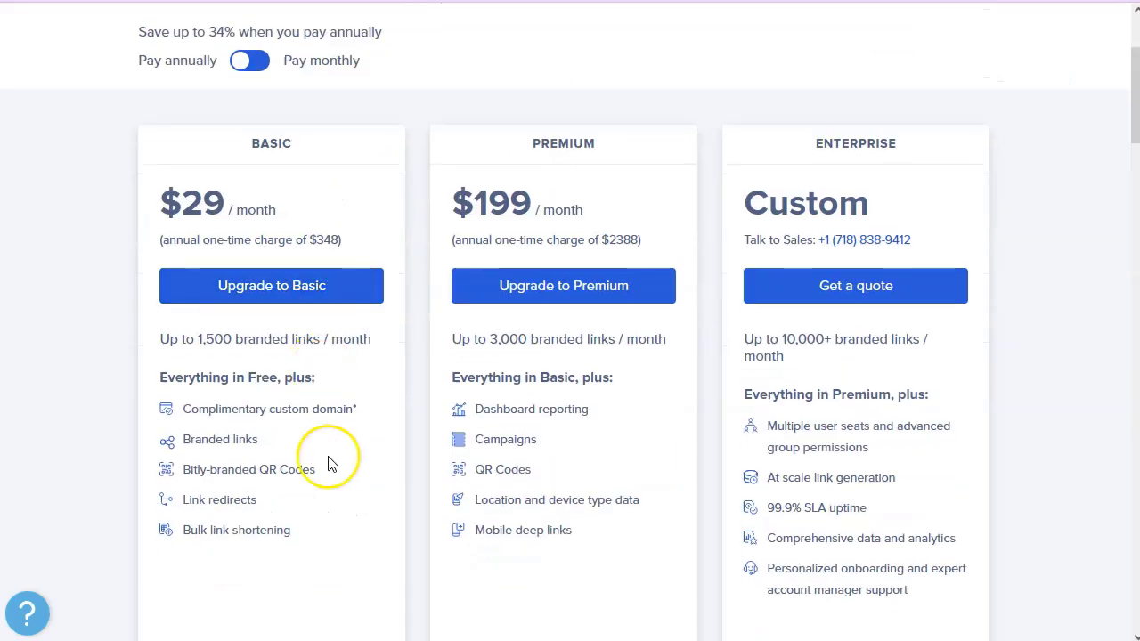
drag(258, 499, 178, 501)
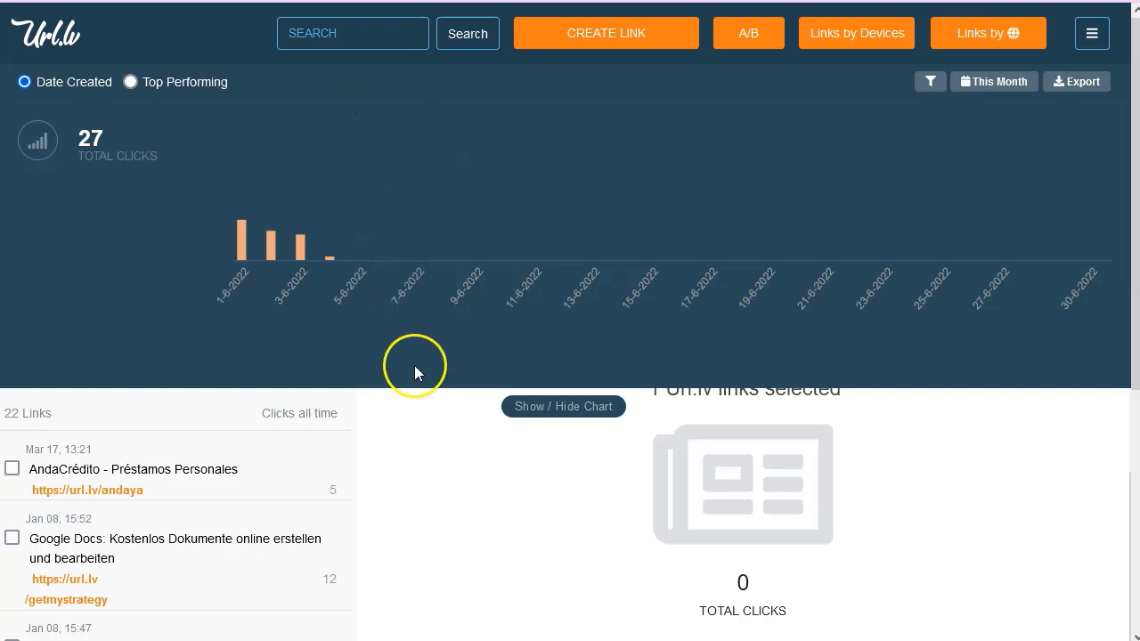
- In Url.lv, examine the Links by Devices form with its long URL fields and device options, and close it
click(842, 36)
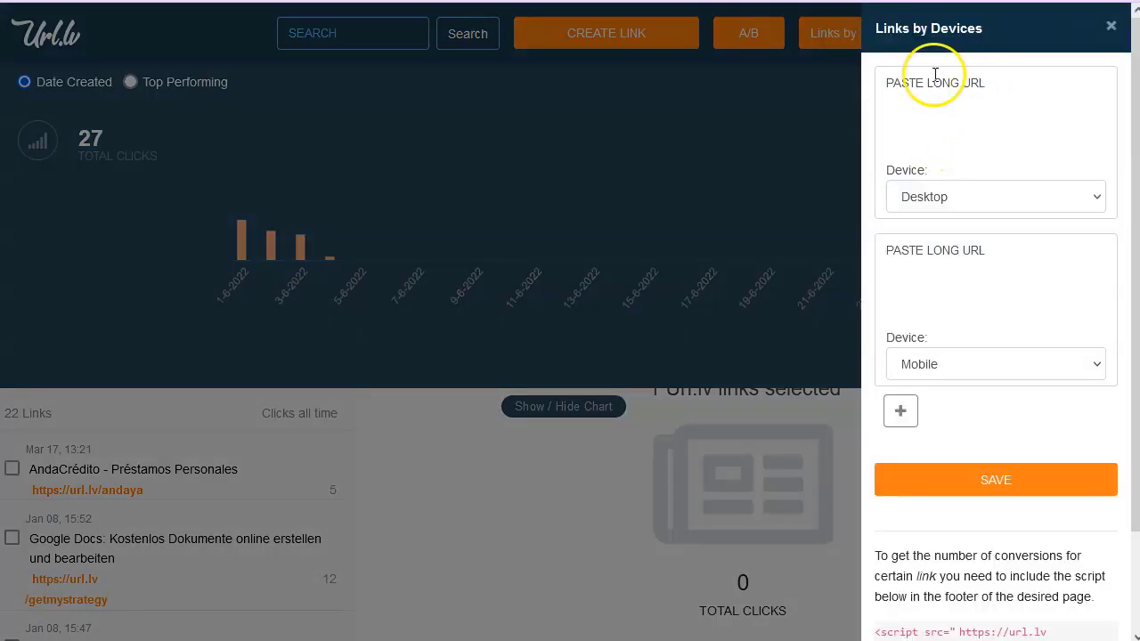
click(885, 83)
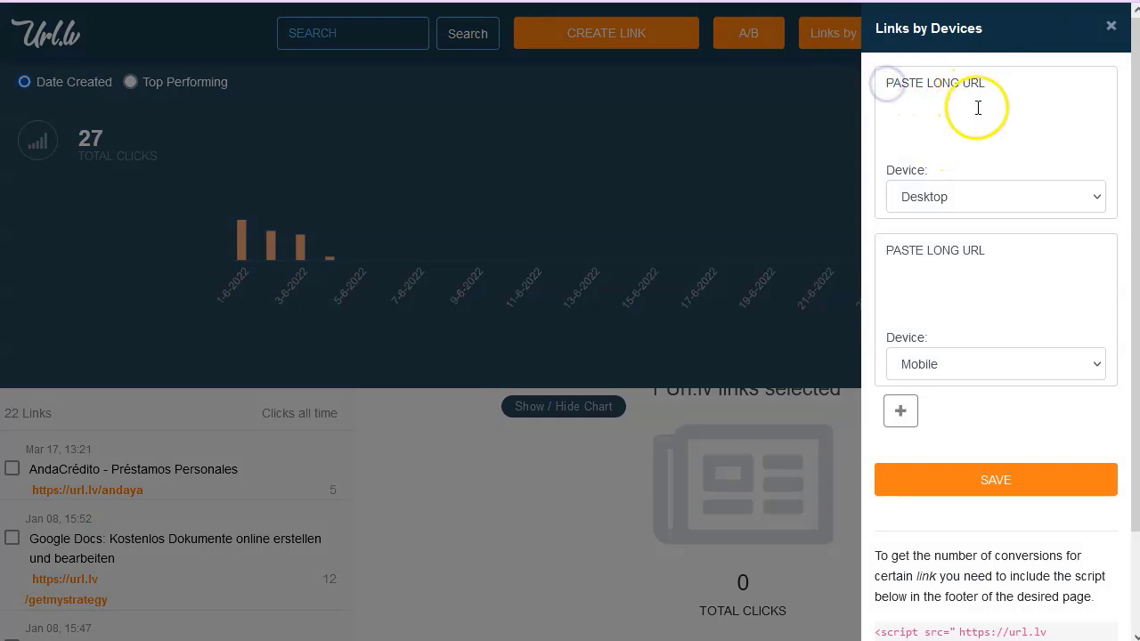
click(992, 197)
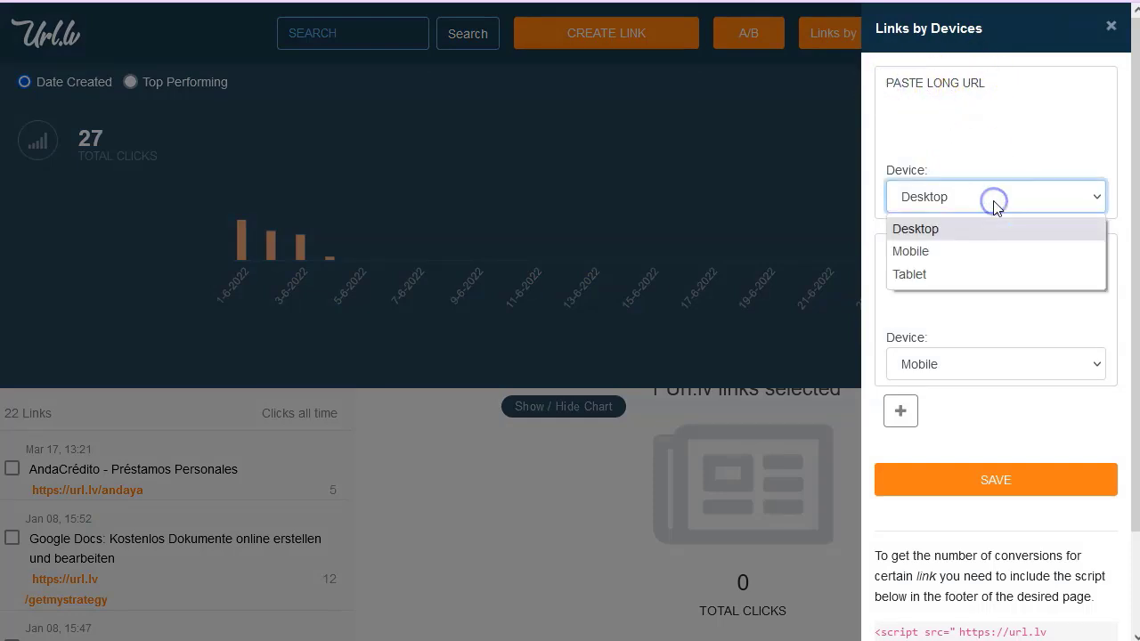
click(947, 295)
click(970, 122)
click(947, 296)
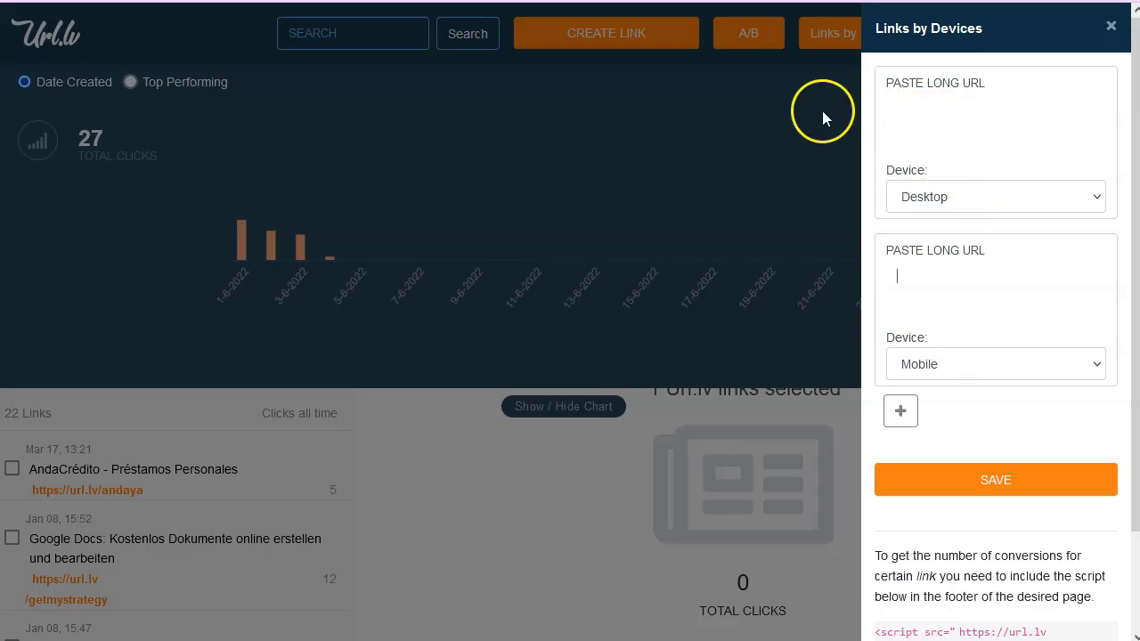
click(1113, 25)
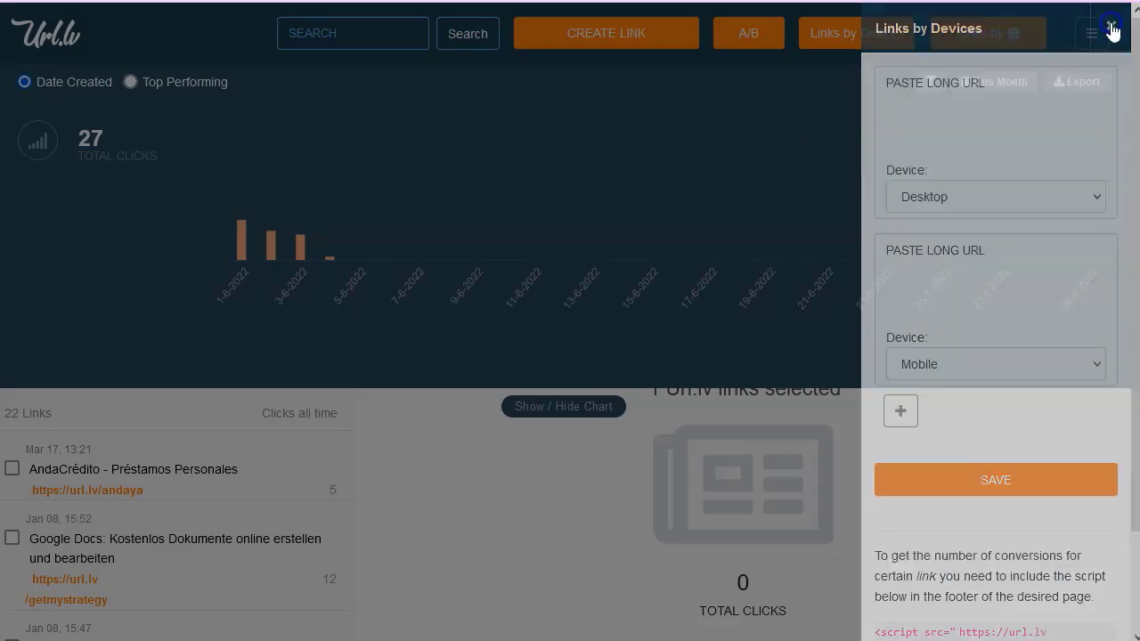
- Examine the Links by Countries form in Url.lv, including its base URL, country URL and country list, and close it
click(953, 35)
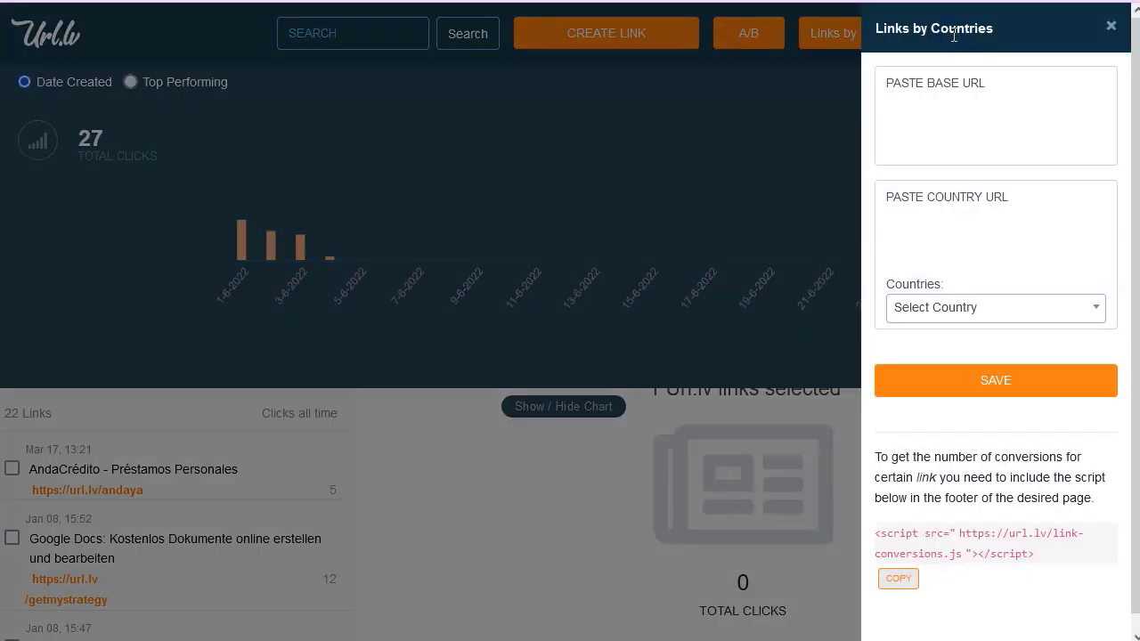
click(948, 105)
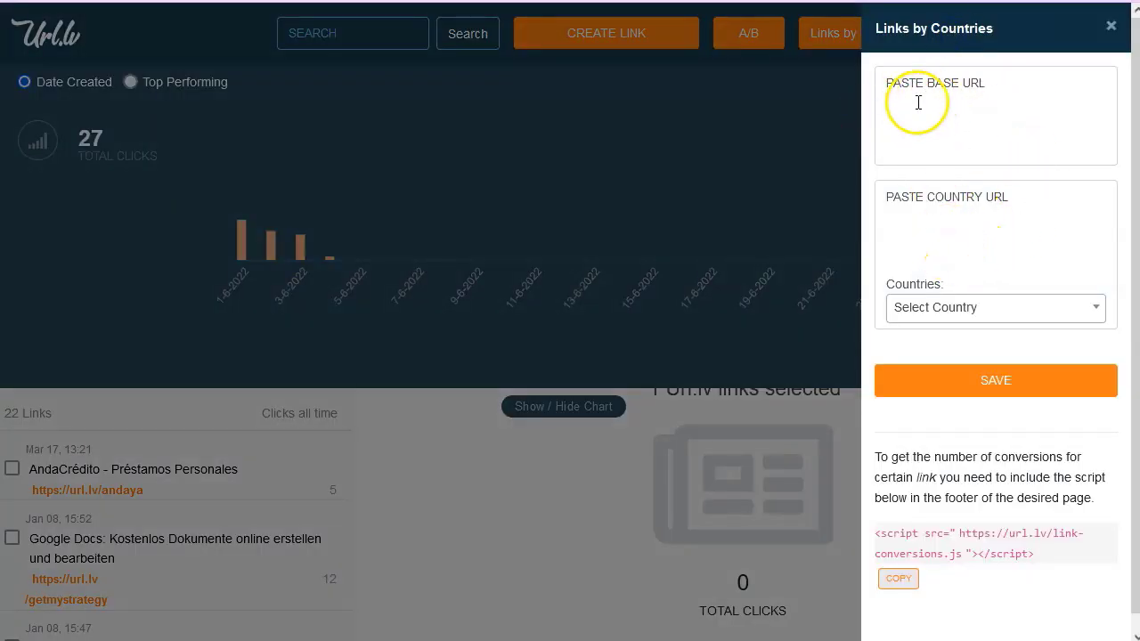
click(926, 231)
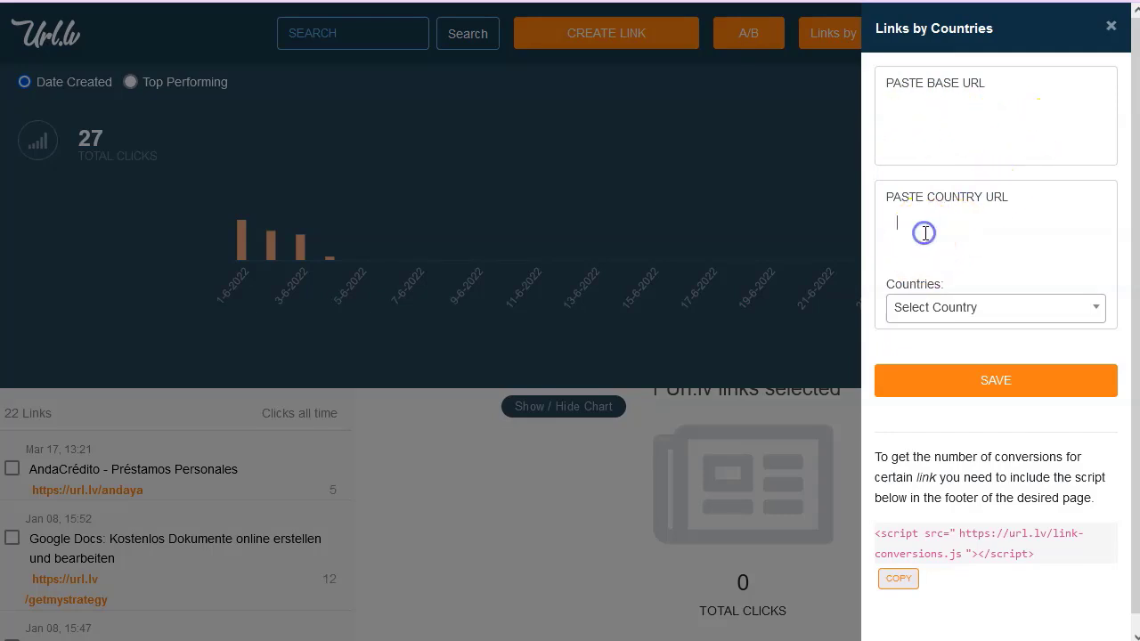
click(980, 309)
scroll(956, 479, down, 15)
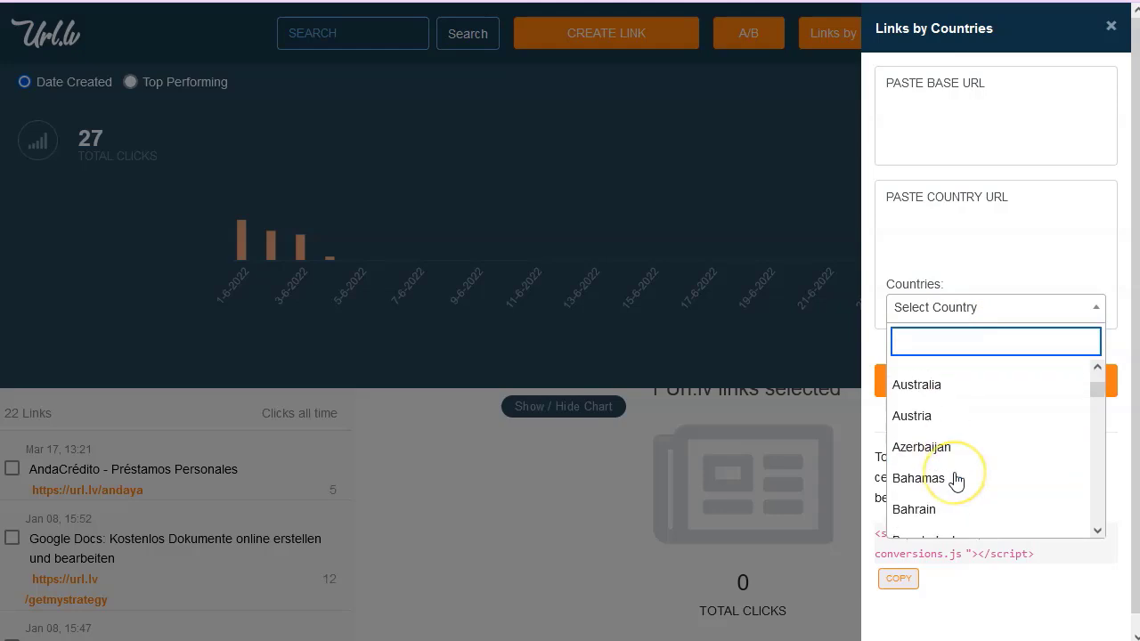
scroll(955, 479, up, 4)
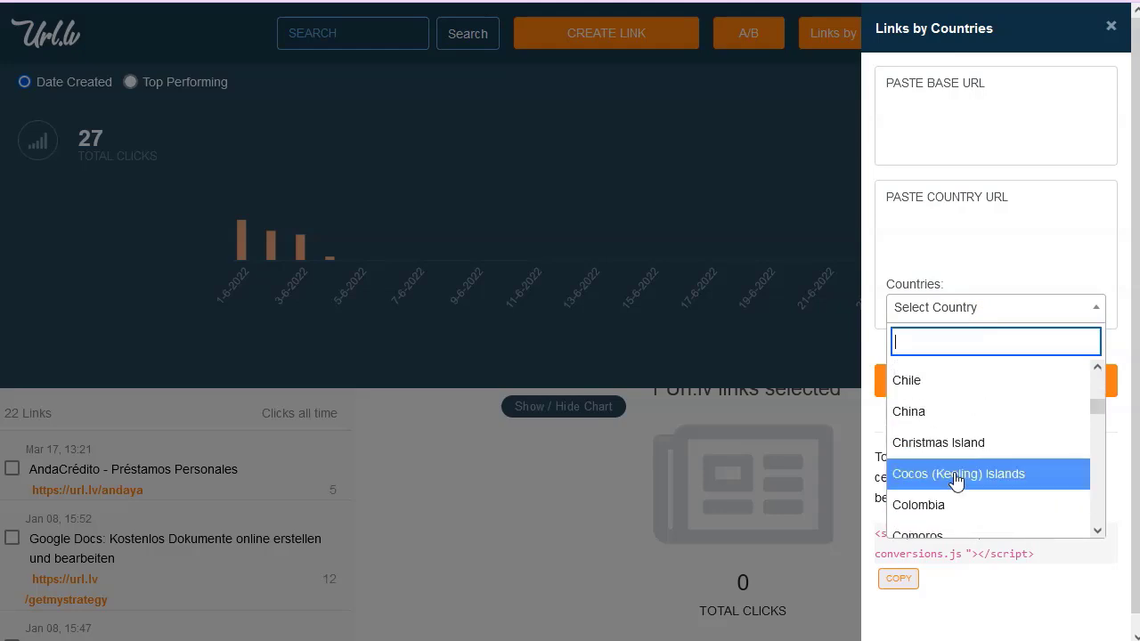
click(979, 228)
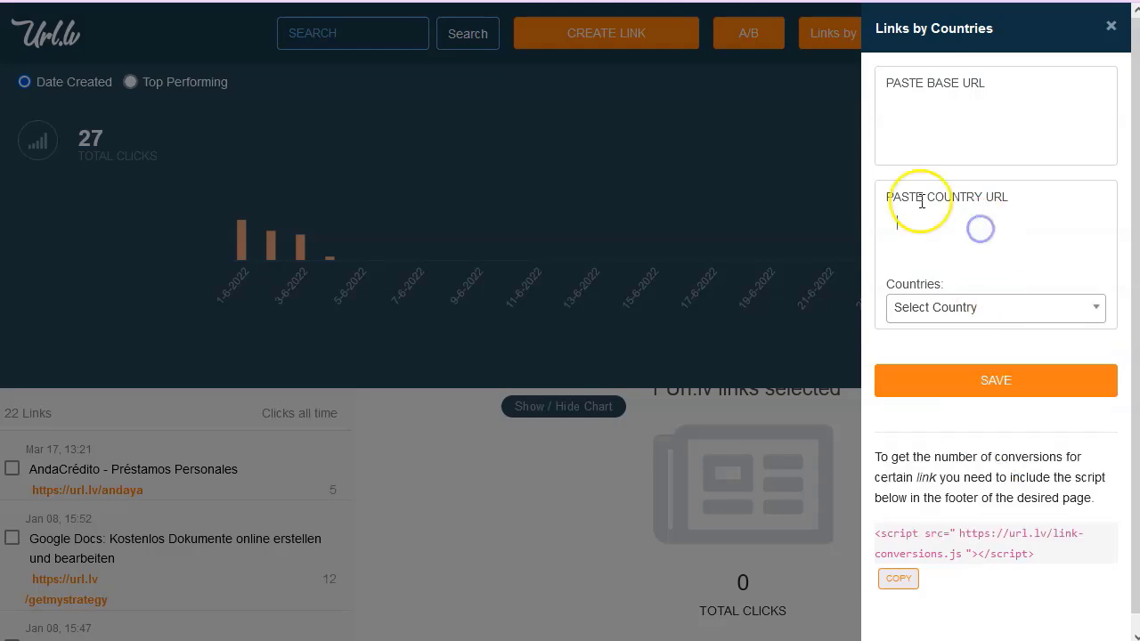
click(817, 181)
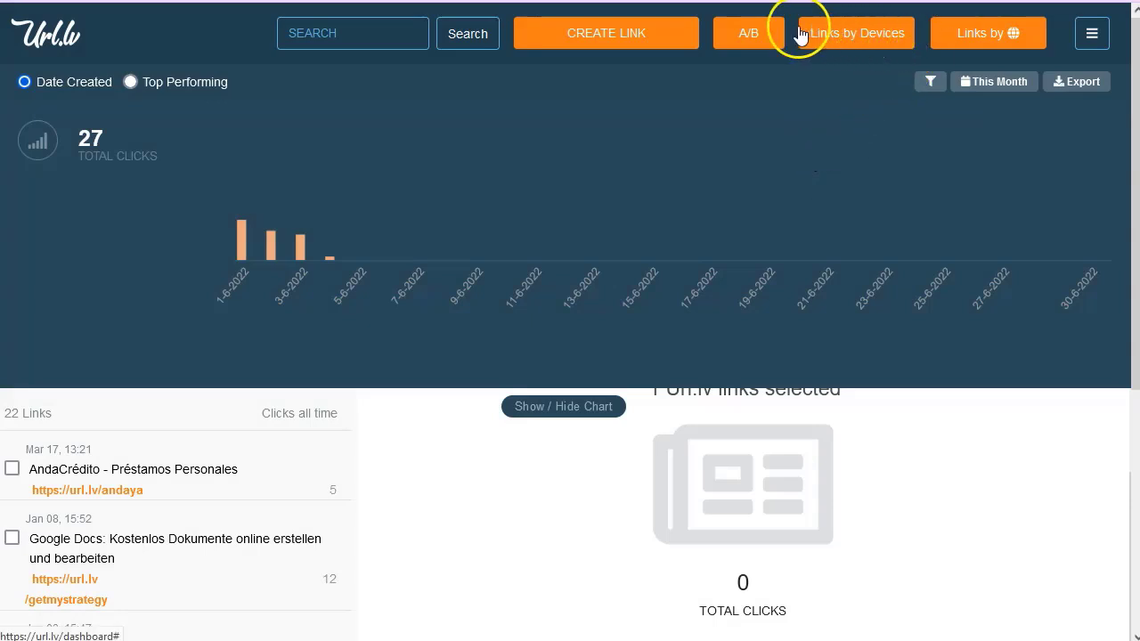
- Start a new A/B link and add a third long URL field to its form
click(749, 38)
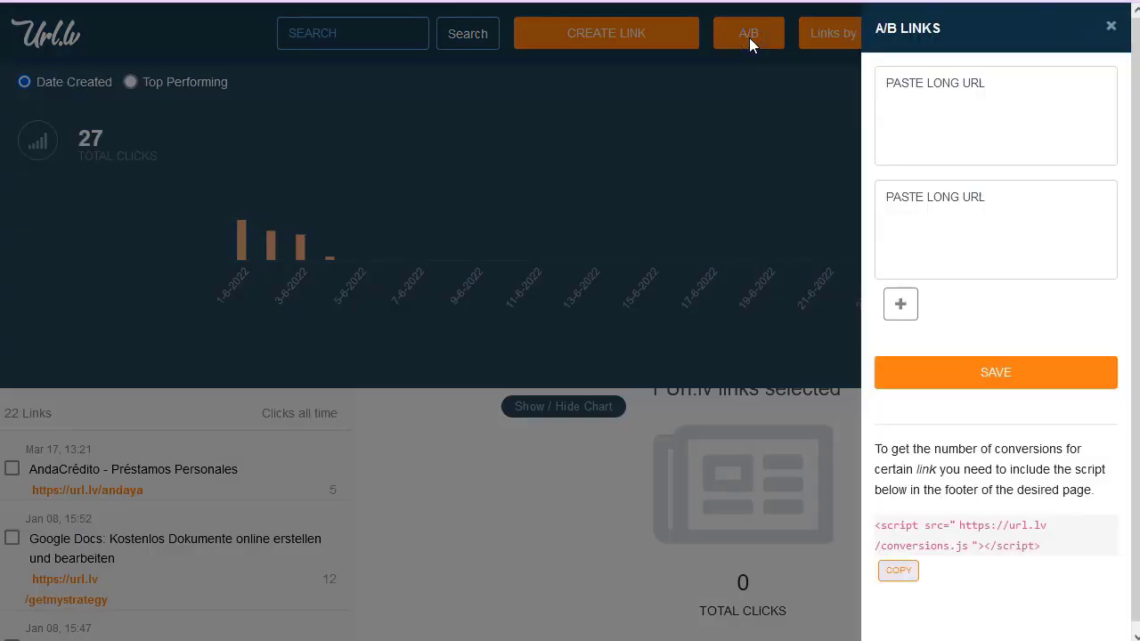
click(931, 136)
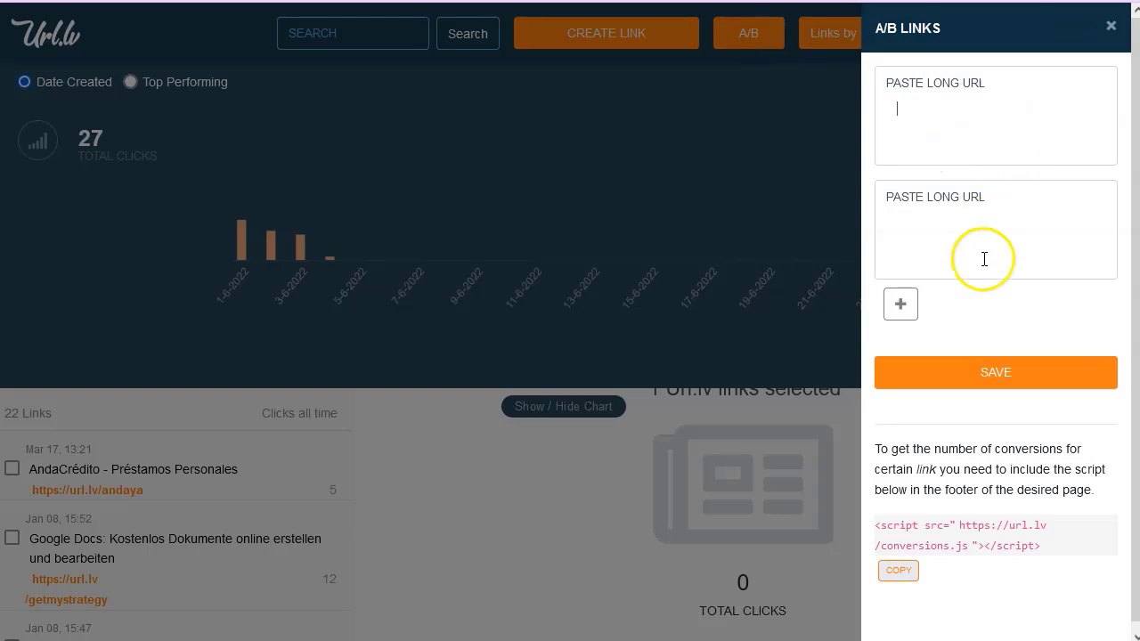
click(921, 227)
click(900, 303)
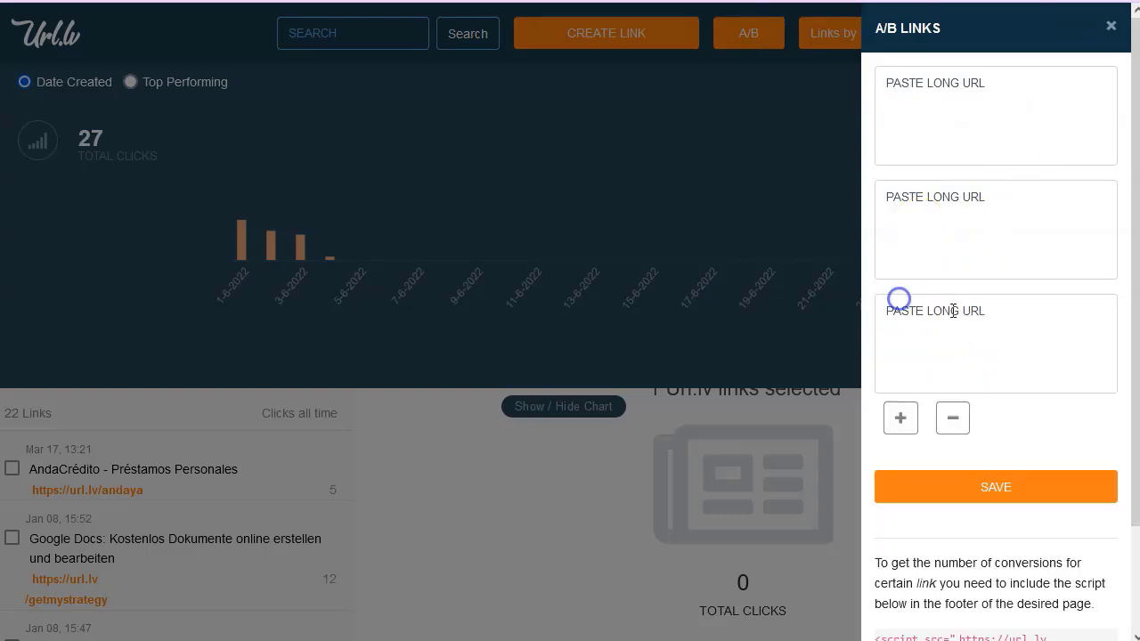
- Copy the kueski affiliate link from the Notepad++ document into the first long URL field of the A/B form
click(941, 113)
key(alt+Tab)
drag(842, 42, 9, 46)
key(ctrl+c)
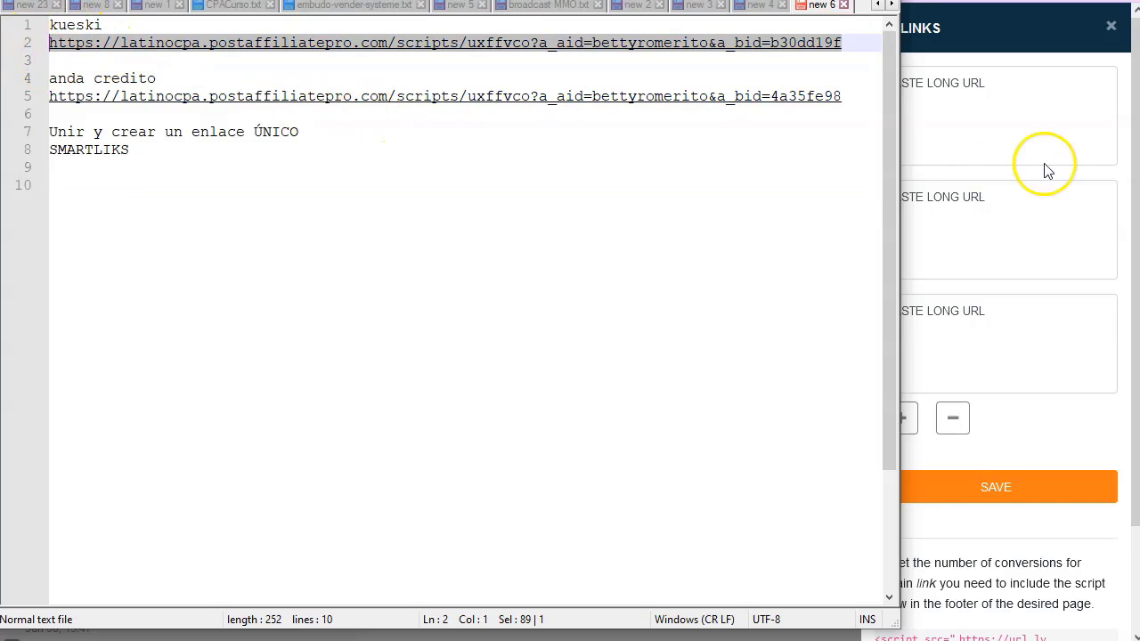
click(1033, 116)
key(ctrl+v)
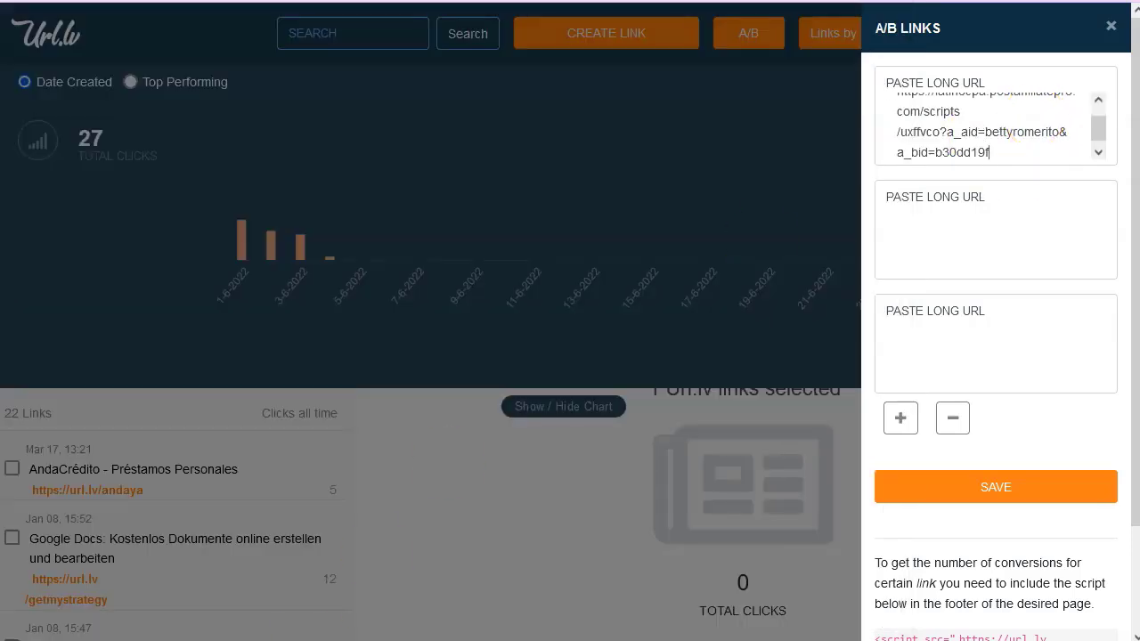
- Copy the anda credito affiliate link from Notepad++ into the second long URL field and save the A/B link
key(alt+Tab)
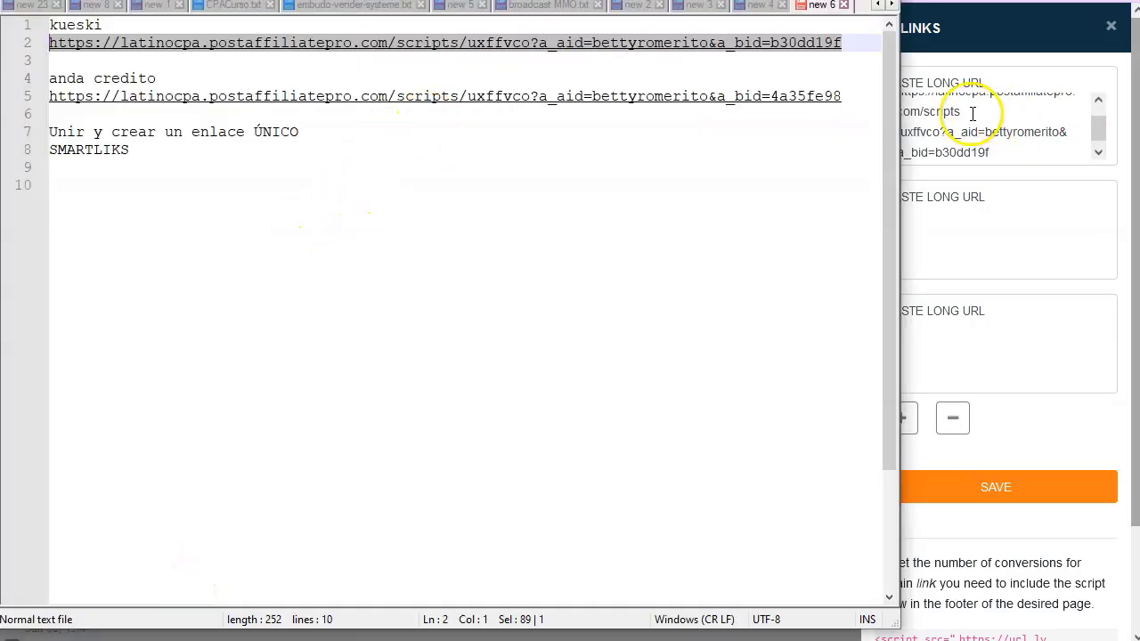
drag(842, 96, 30, 94)
key(ctrl+c)
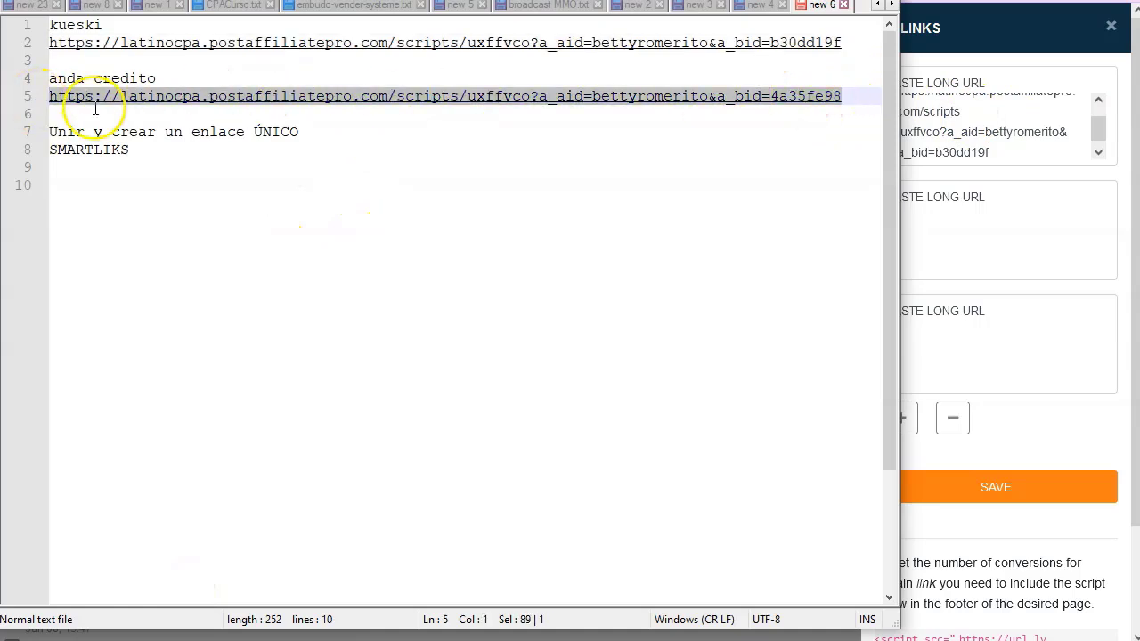
click(1009, 262)
key(ctrl+v)
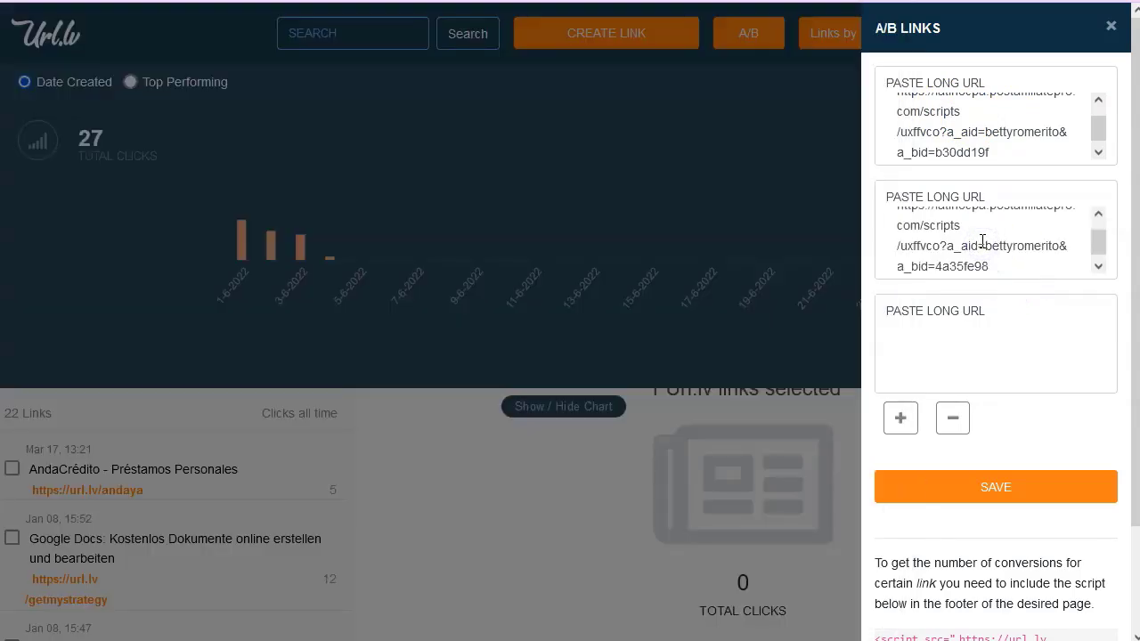
click(961, 490)
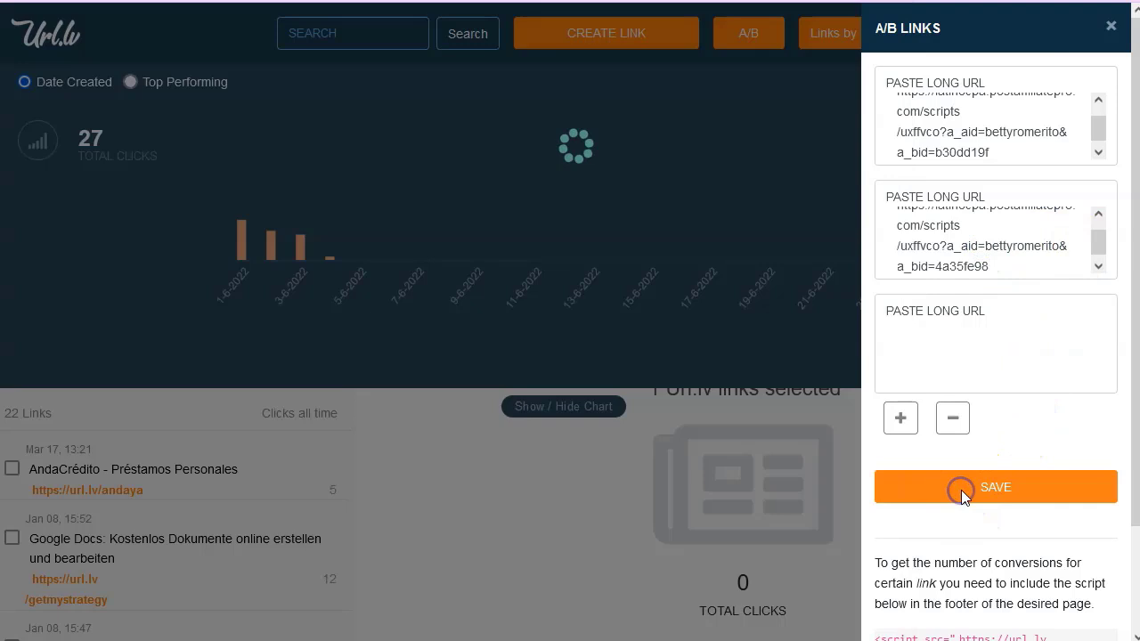
- Copy the new short A/B link and paste it into the Notepad++ document below the SMARTLIKS line
click(1040, 87)
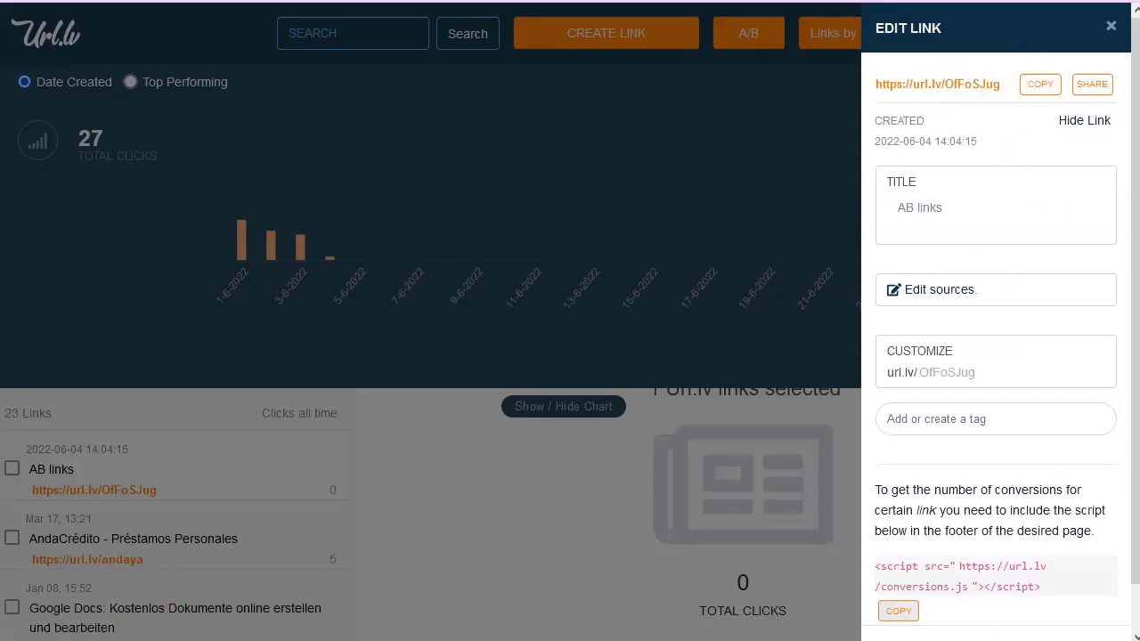
click(169, 640)
click(291, 247)
key(ctrl+v)
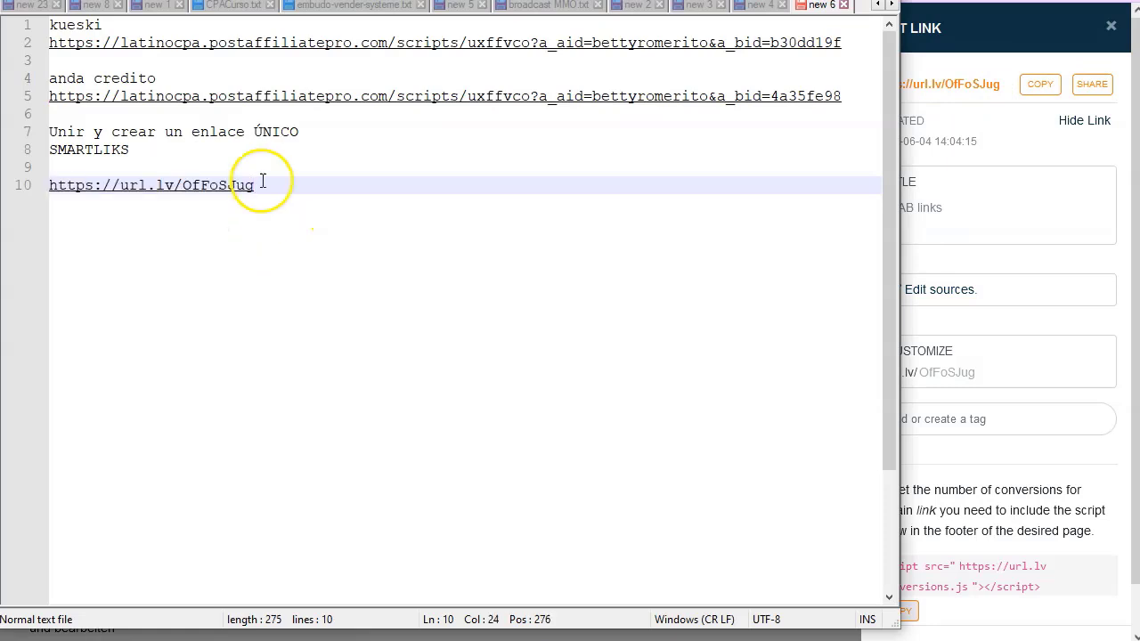
click(269, 167)
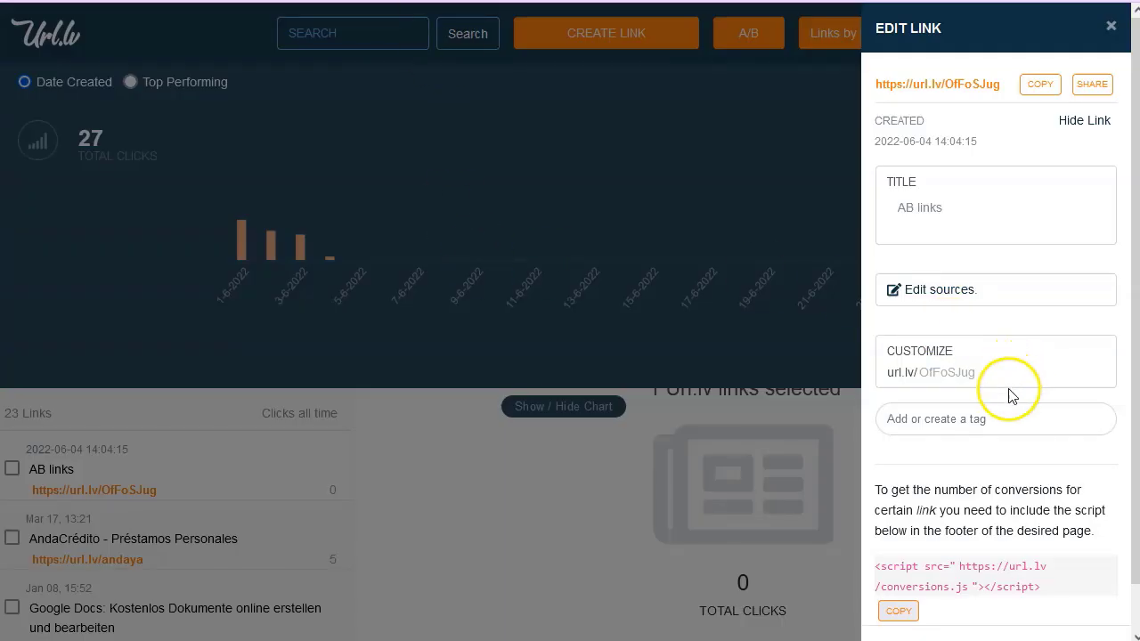
- Review the A/B link's edit options in Url.lv, especially the conversion-tracking script for the page footer
scroll(971, 374, down, 1)
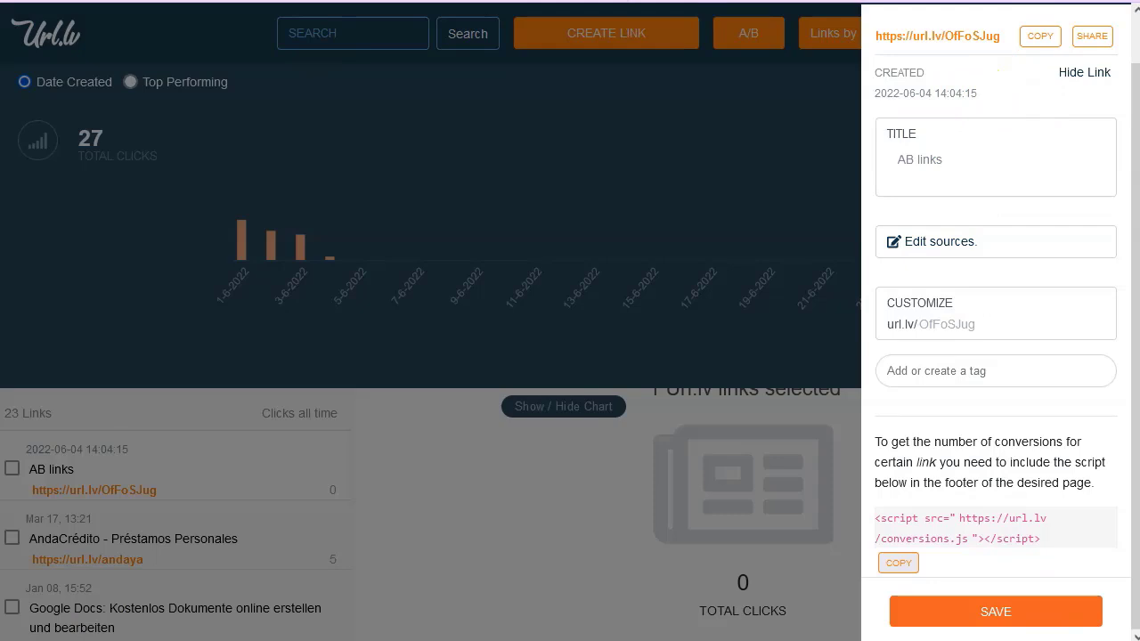
key(alt+Tab)
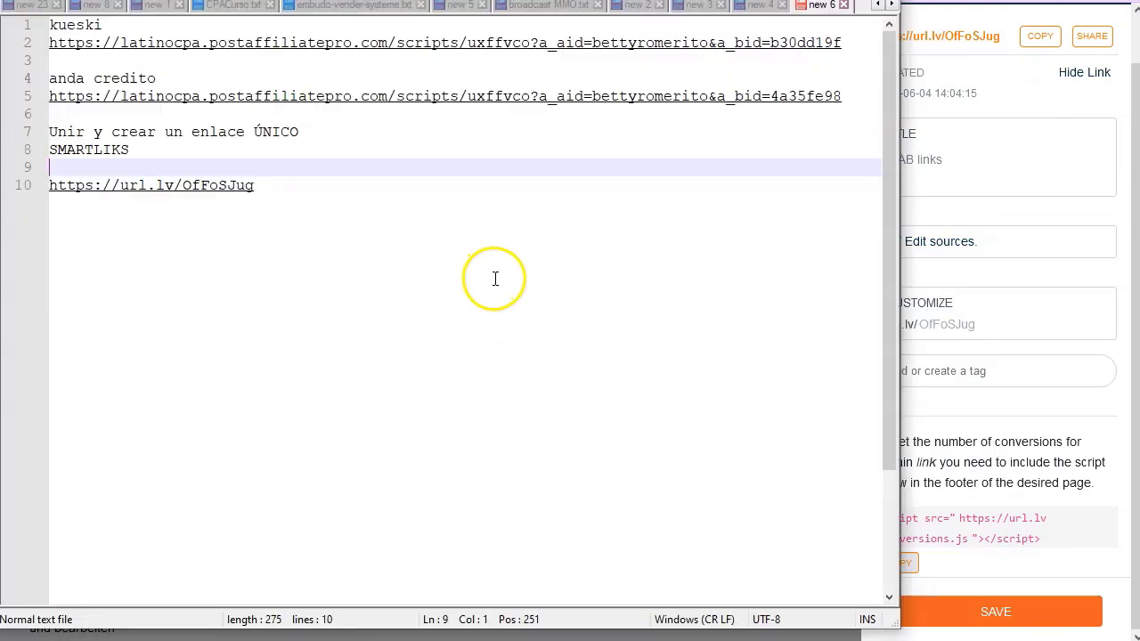
click(995, 526)
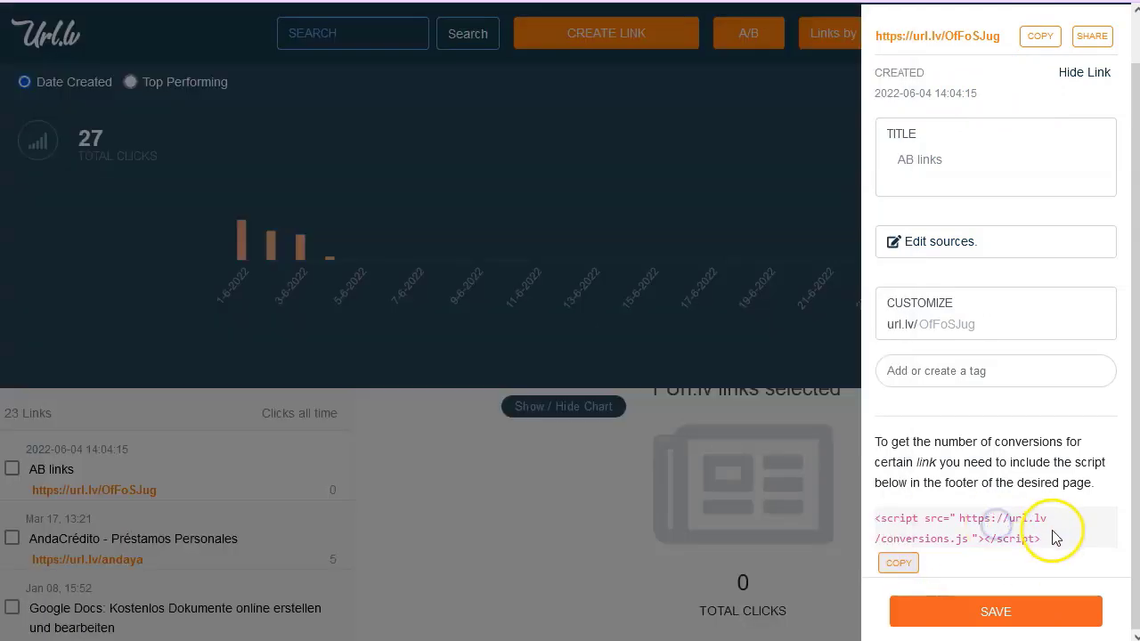
drag(1051, 543, 880, 515)
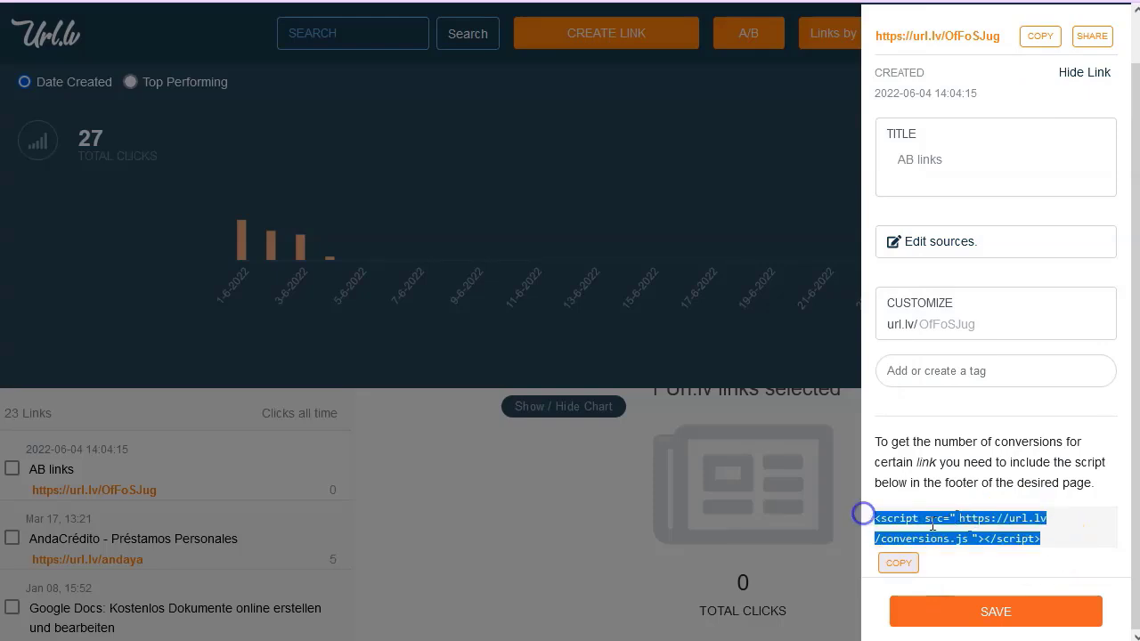
click(997, 529)
click(1034, 534)
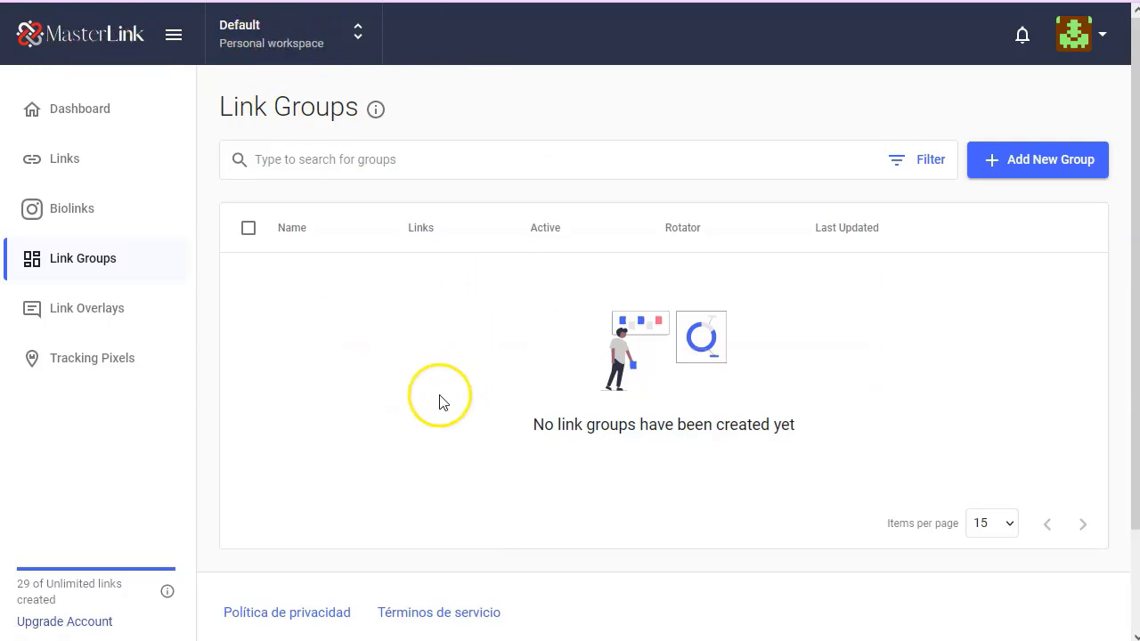
- In MasterLink, look over the existing links, then start a new link group named "prestamos mexico"
click(64, 162)
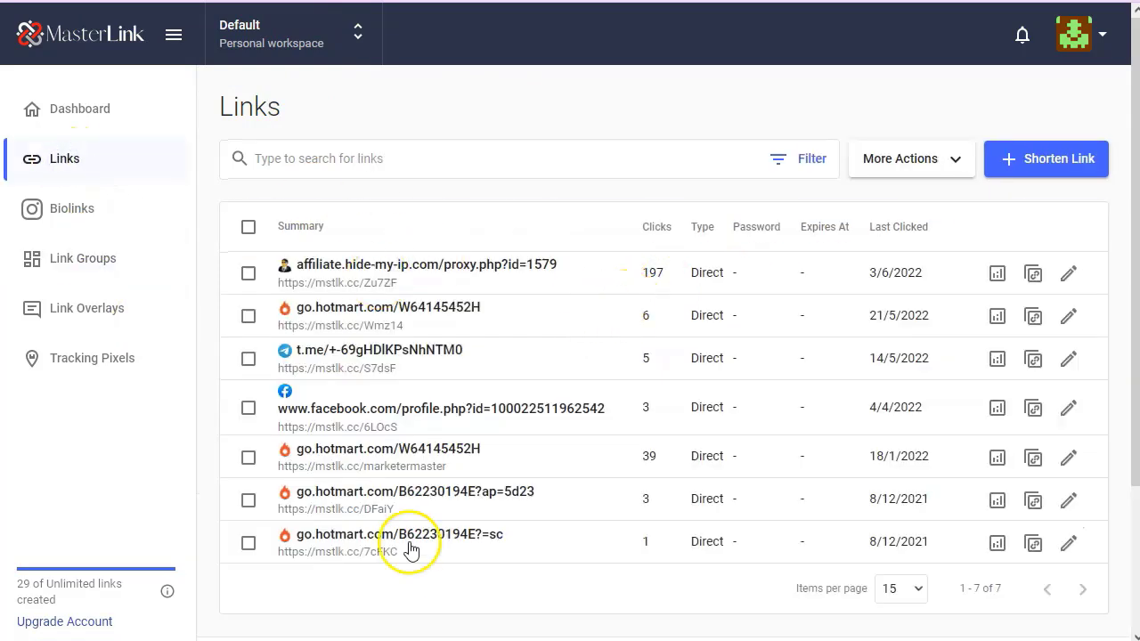
click(93, 259)
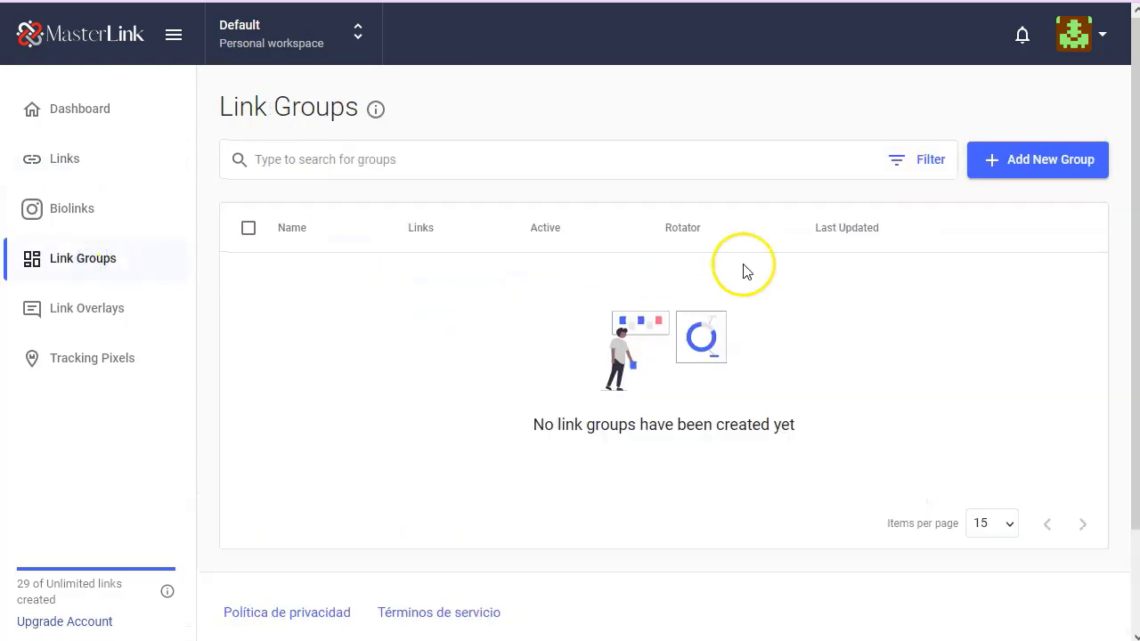
click(1033, 167)
click(440, 155)
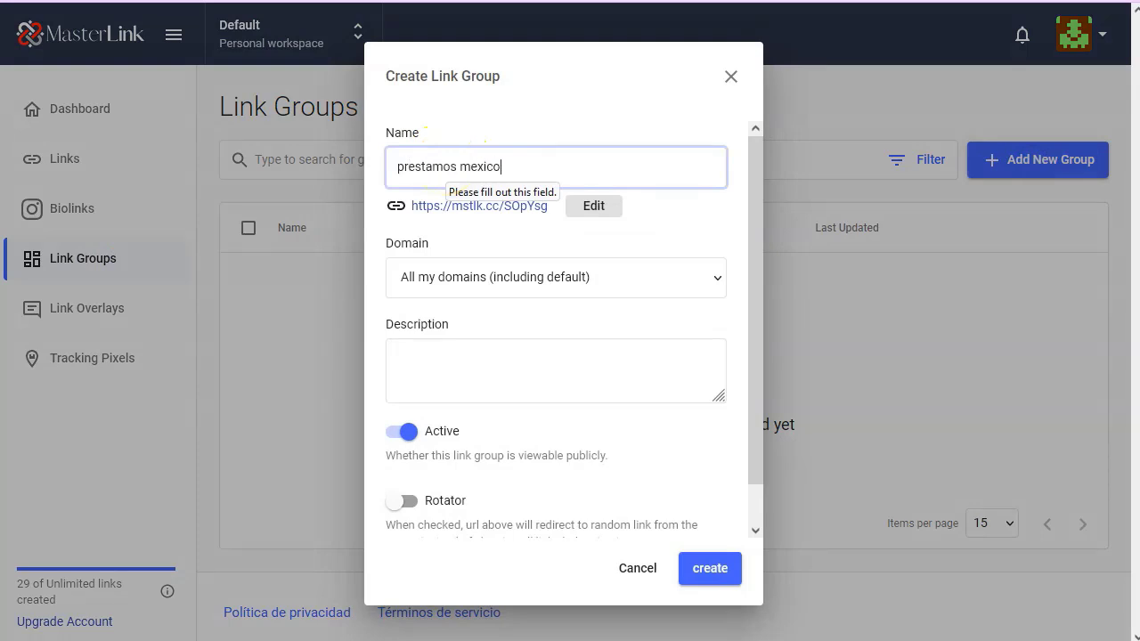
text(prestamos mexico)
click(527, 125)
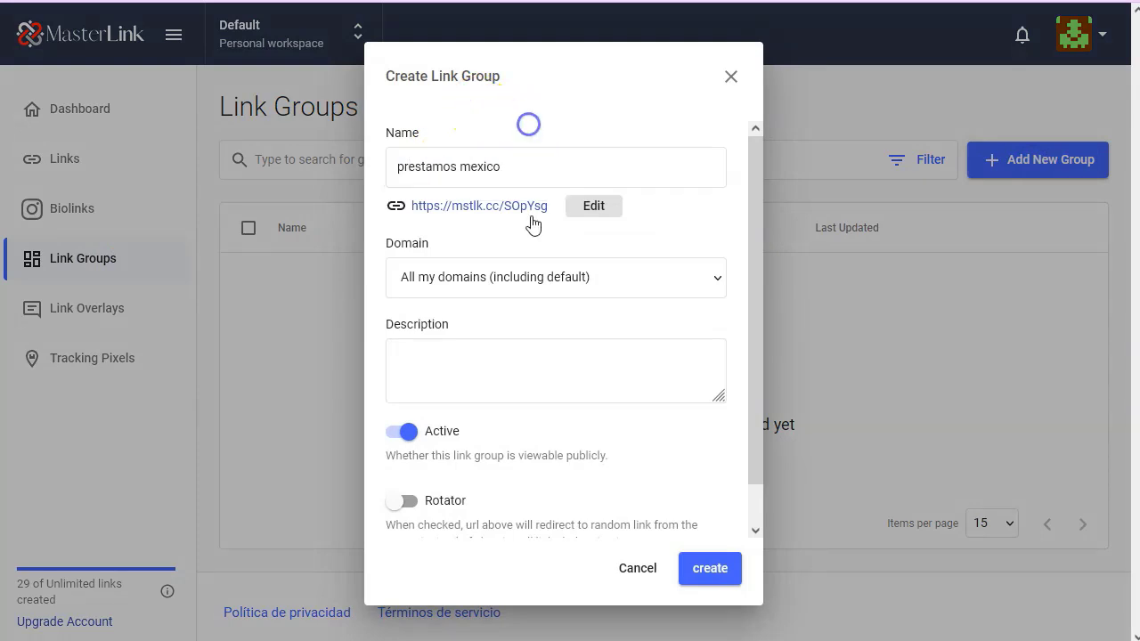
- Check the link group's domain choices, keep "All my domains (including default)" and enable the Rotator option
click(522, 283)
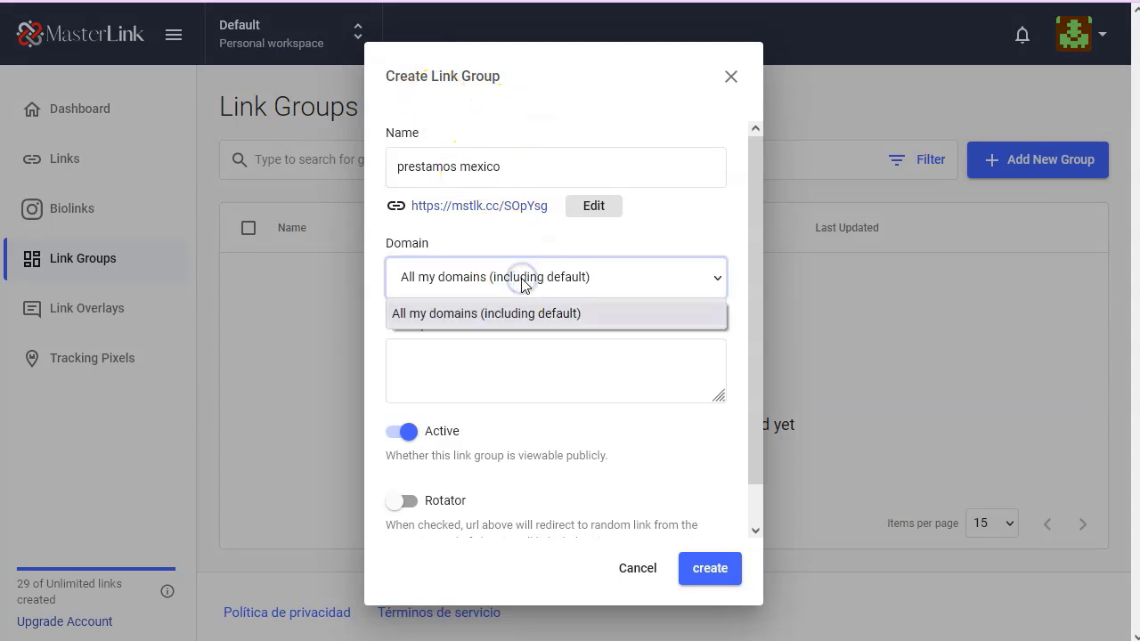
click(522, 280)
click(516, 359)
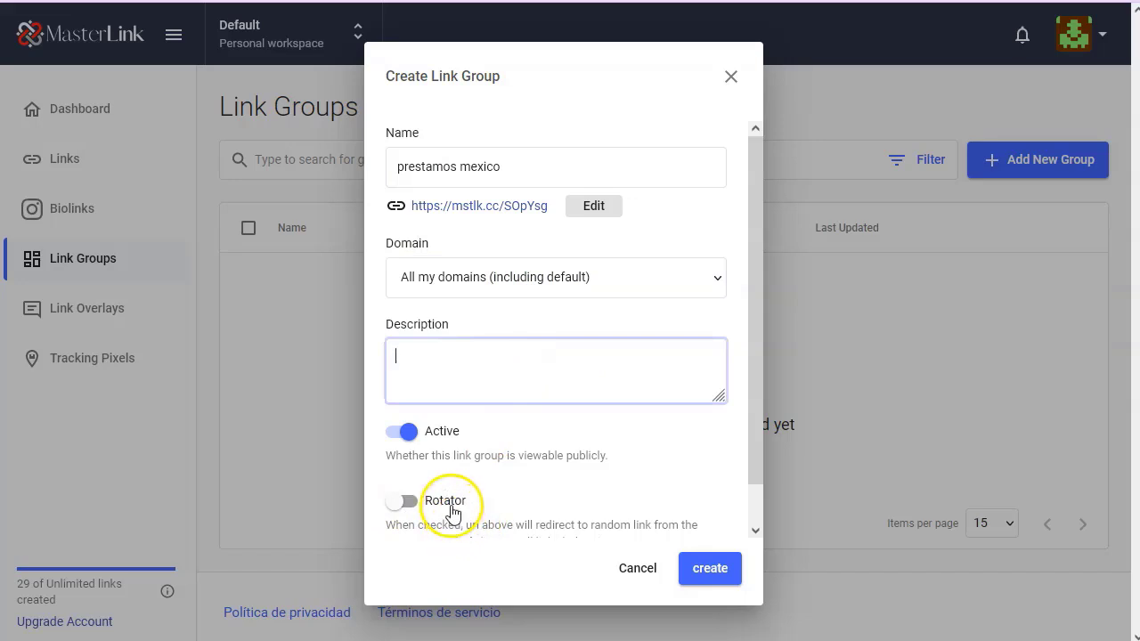
click(411, 510)
scroll(481, 503, down, 1)
- Read the Rotator option's explanation about redirecting the group URL to a random link
click(466, 489)
drag(462, 483, 595, 497)
click(625, 493)
double_click(595, 482)
double_click(601, 486)
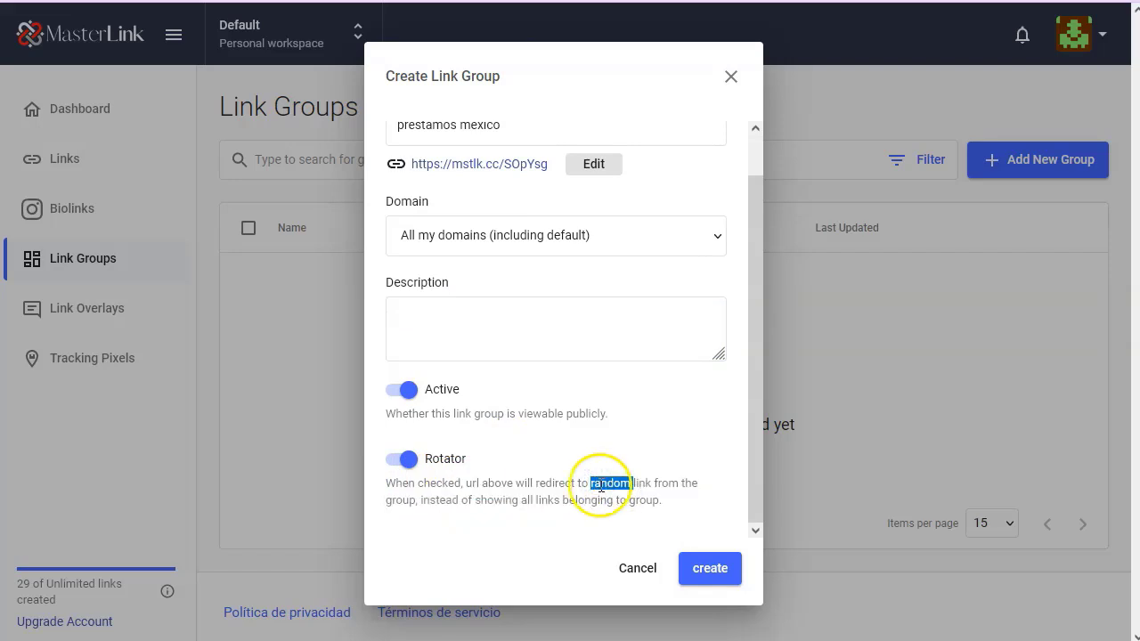
click(432, 496)
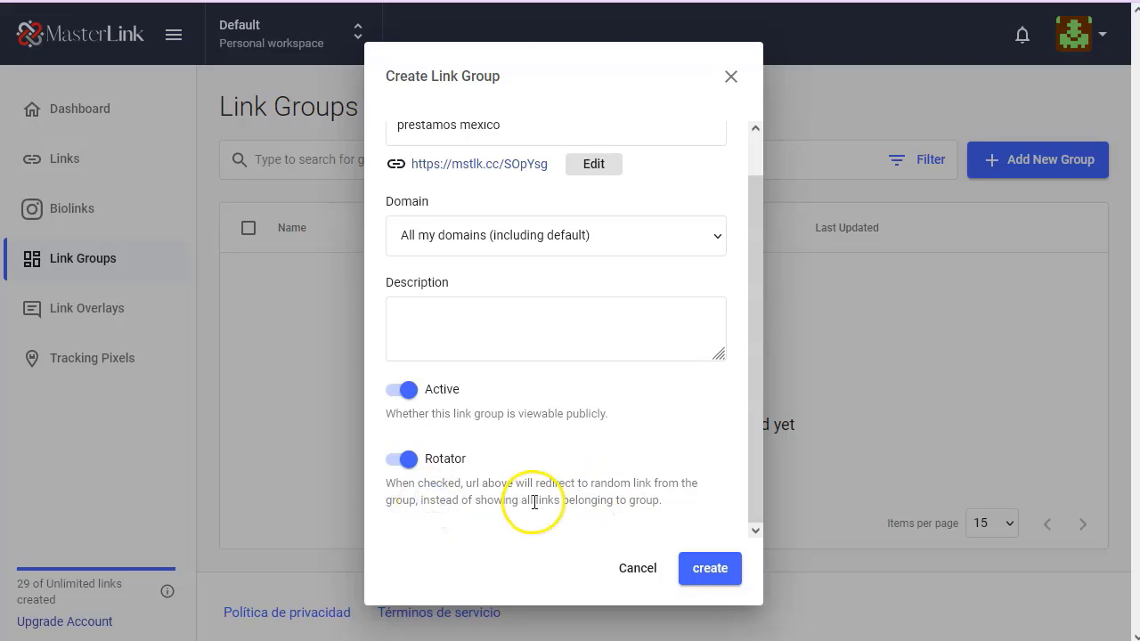
drag(461, 500, 656, 491)
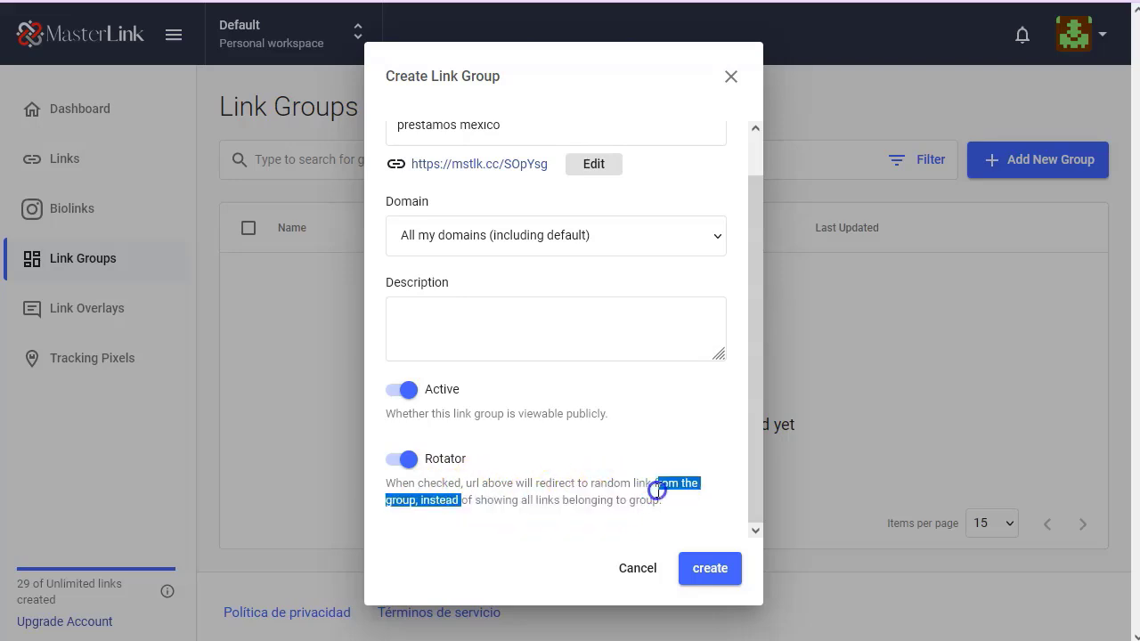
click(576, 501)
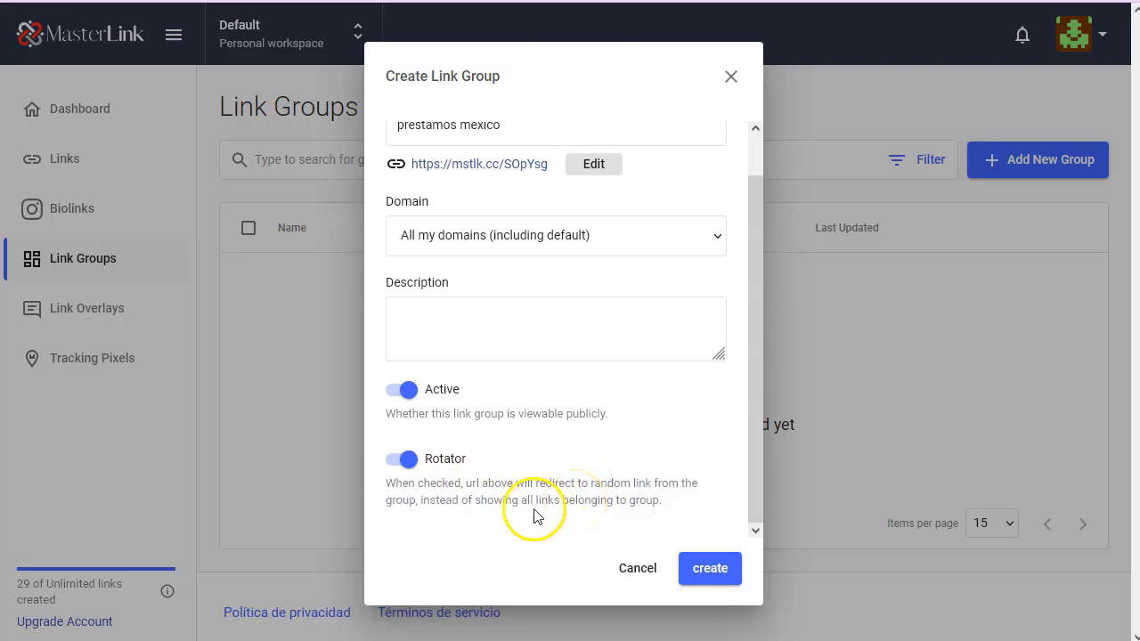
- Enter a "prestamos mex" description for the link group and create the group
click(535, 312)
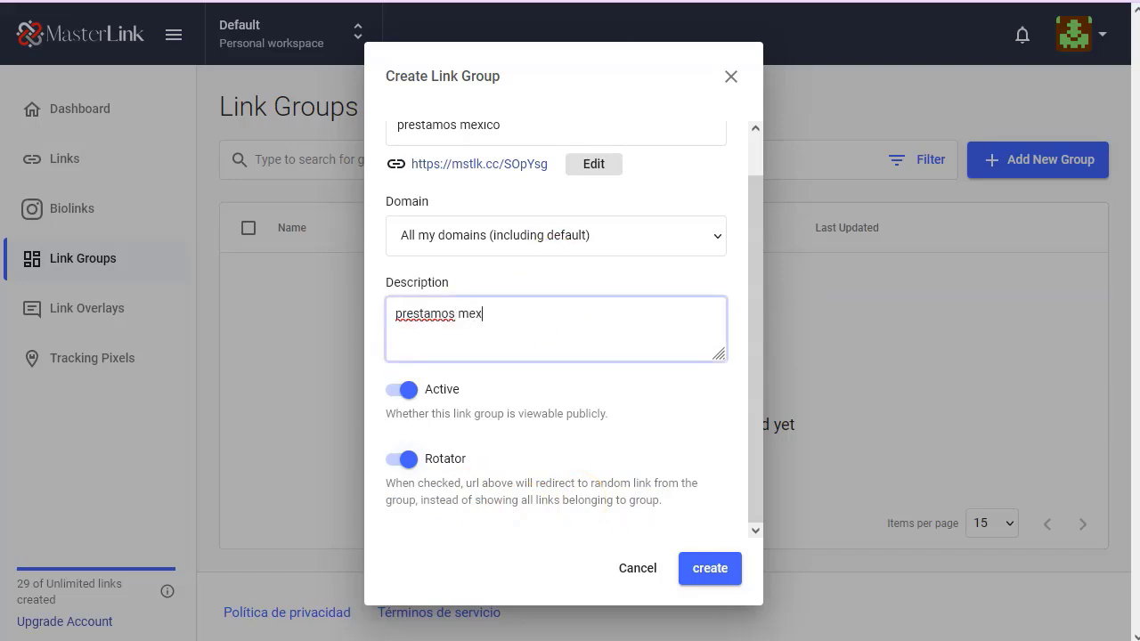
click(695, 570)
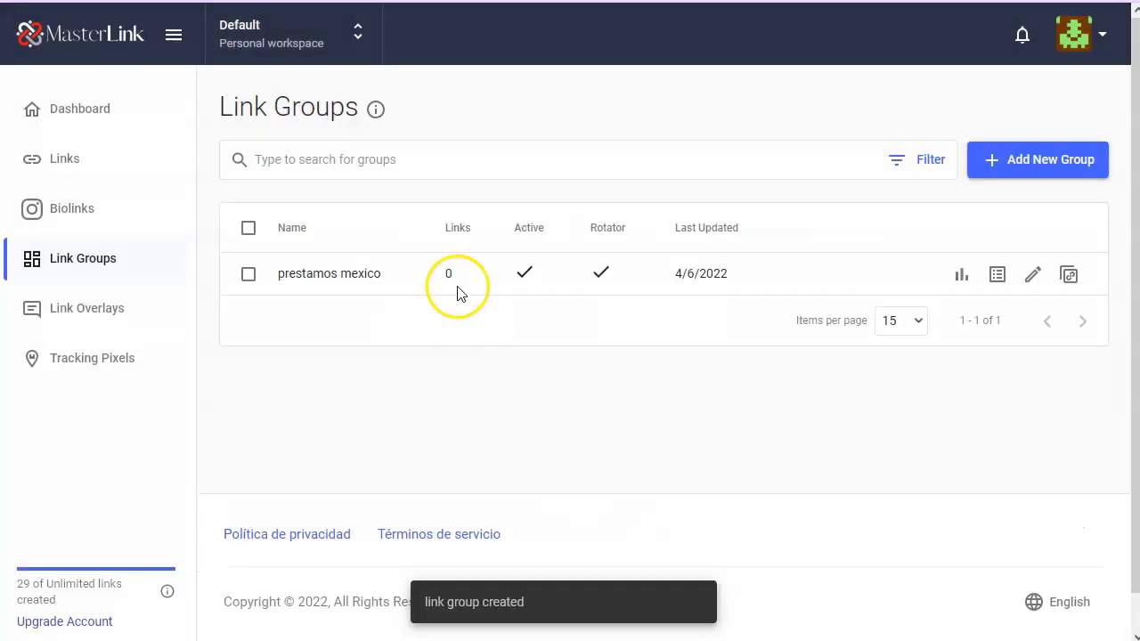
- Open the links of the prestamos mexico group and start a new link with the anda credito affiliate URL copied from the notes
click(996, 276)
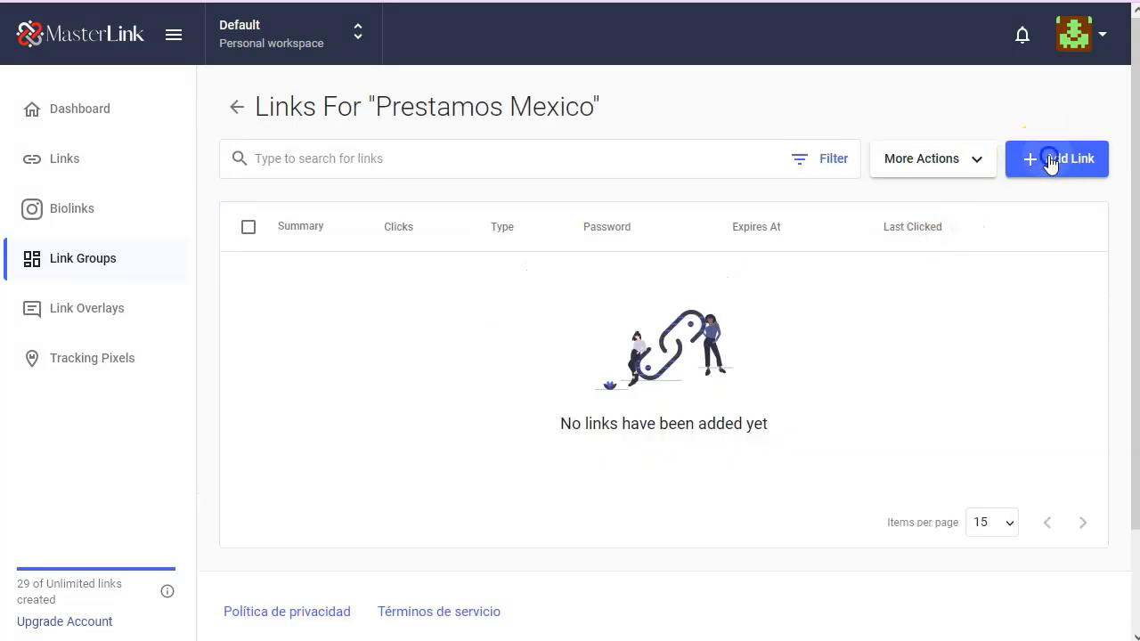
click(1045, 158)
click(401, 313)
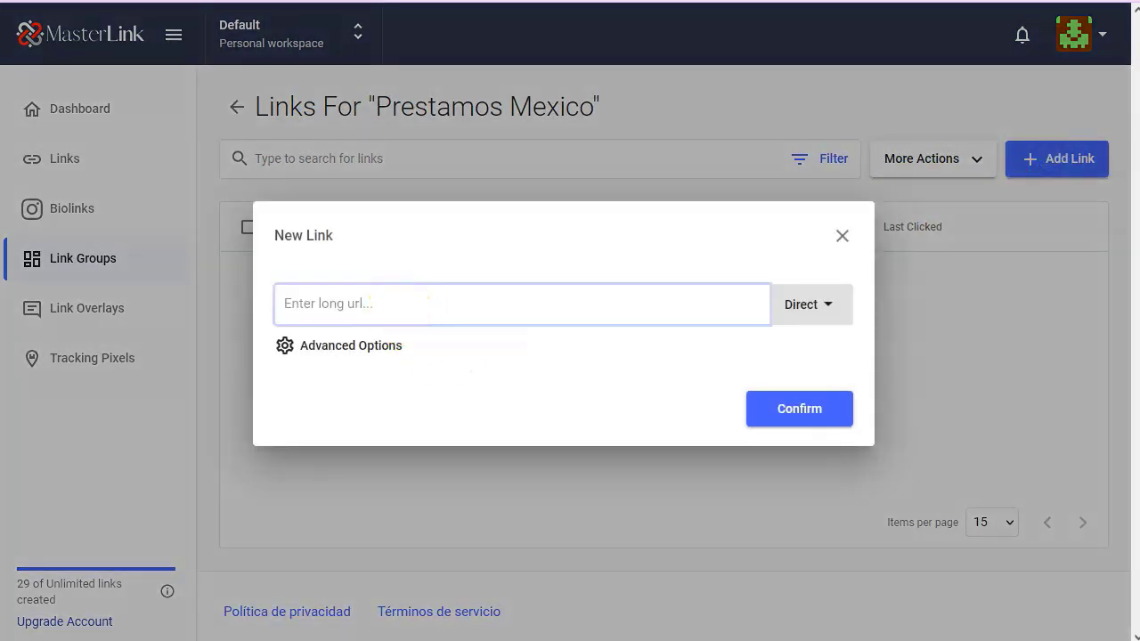
key(alt+Tab)
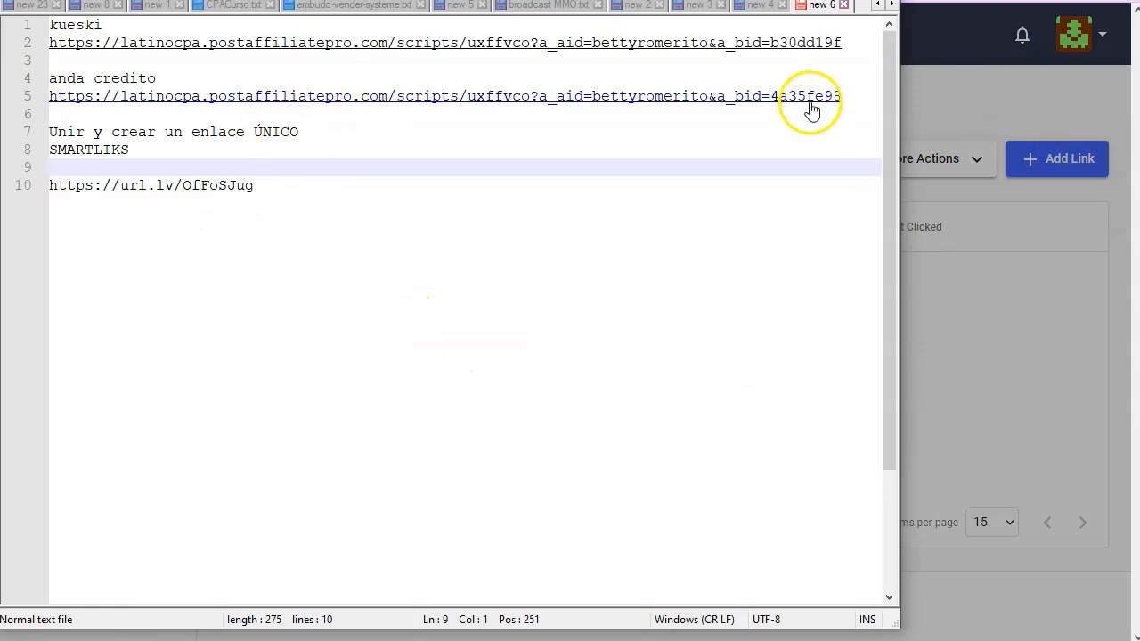
drag(842, 96, 49, 96)
key(ctrl+c)
key(alt+Tab)
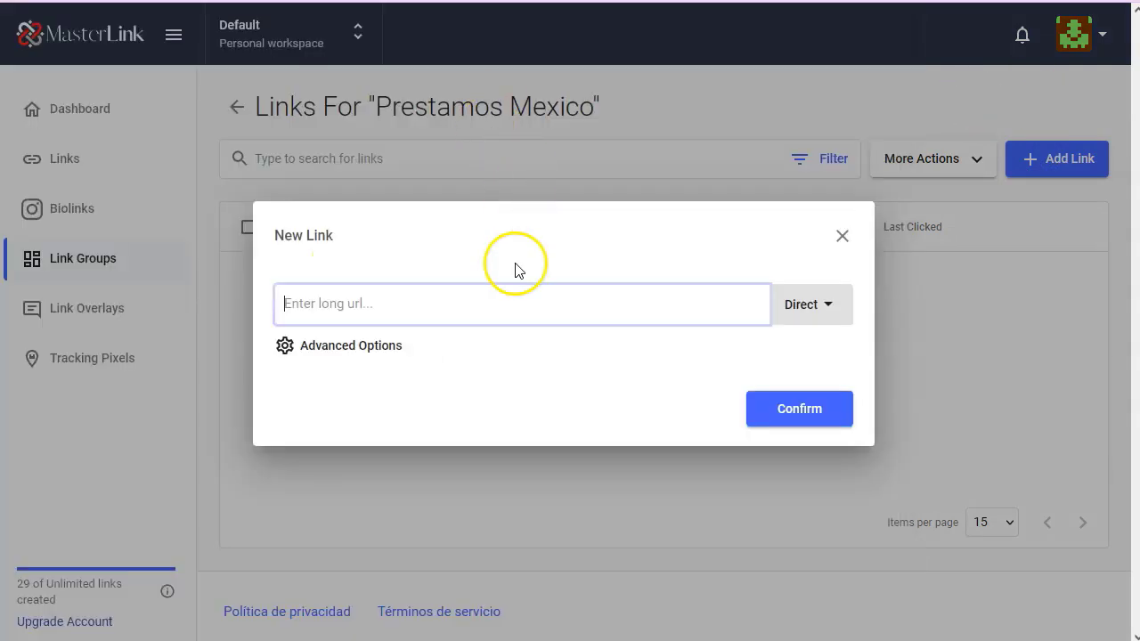
key(ctrl+v)
- Show the new link's advanced options and set its custom link ID to "kueski"
click(356, 358)
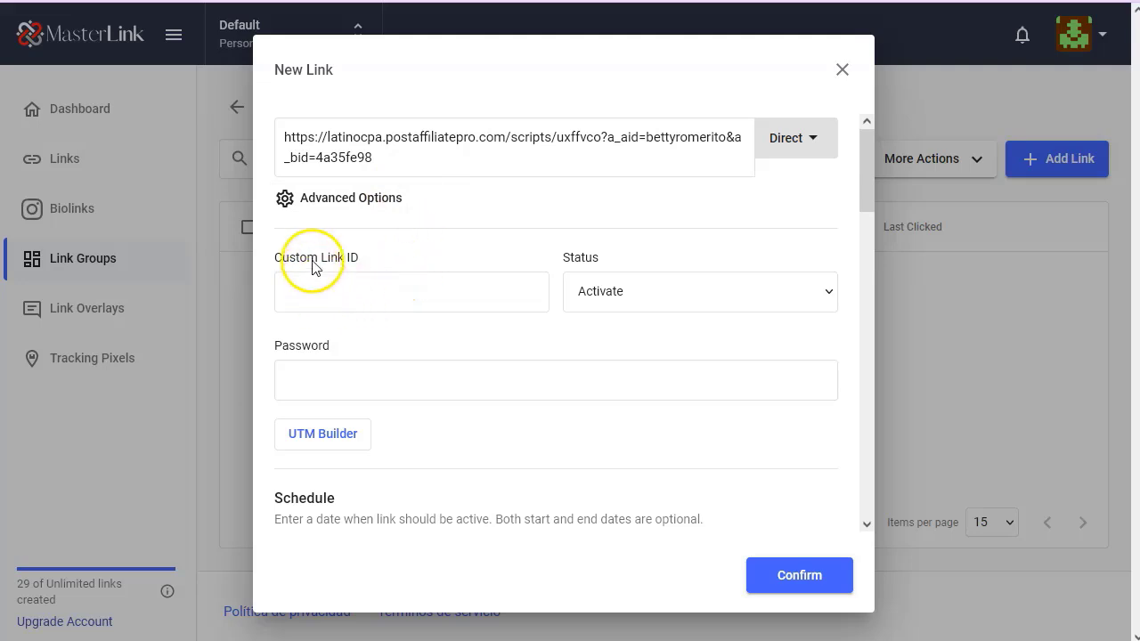
click(338, 294)
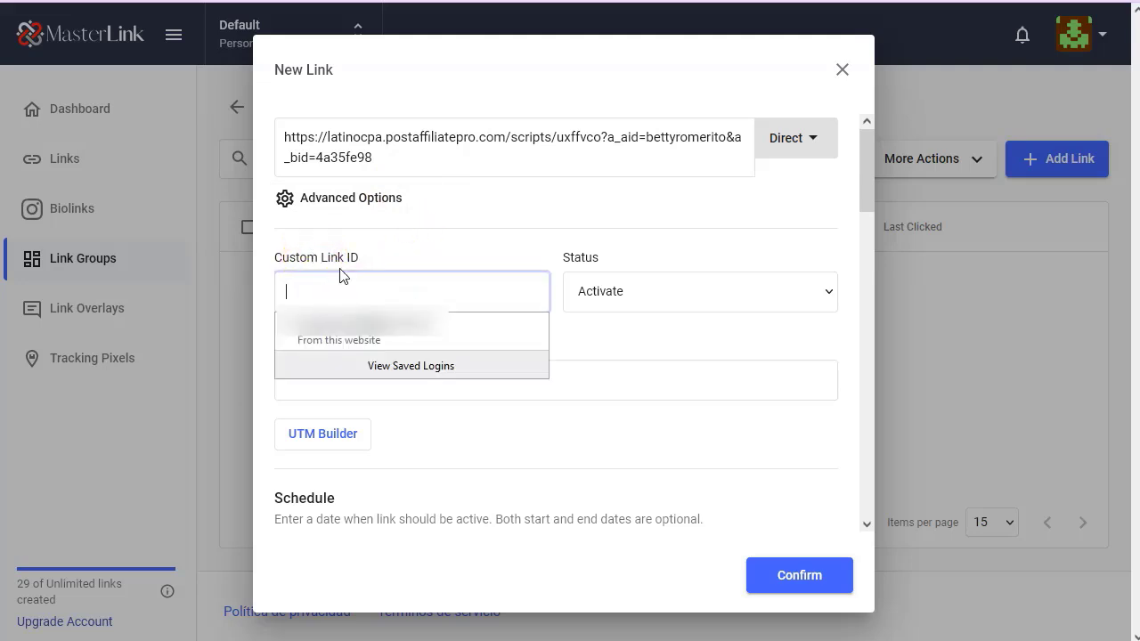
text(kuest)
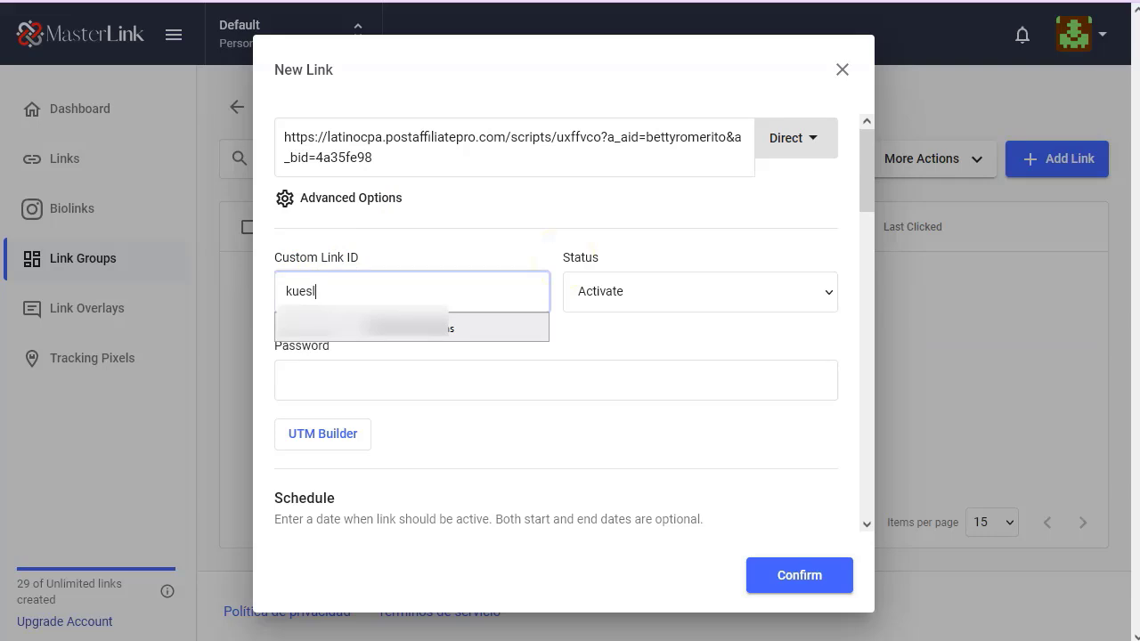
key(BackSpace)
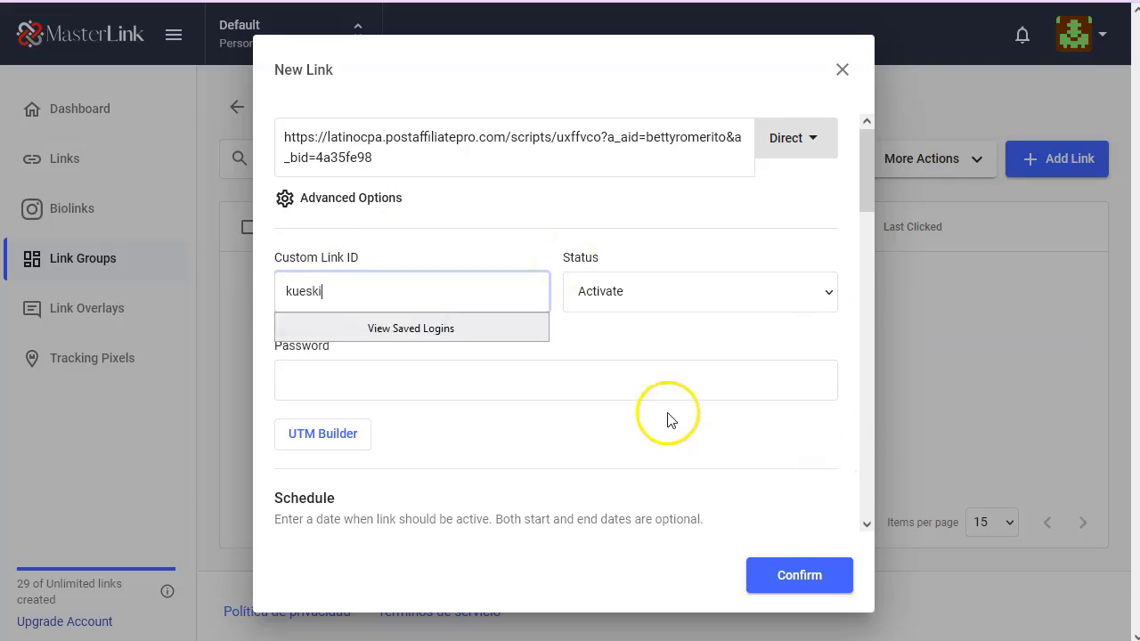
- Look over the new link's status choices, password field, UTM Builder and schedule options
click(677, 299)
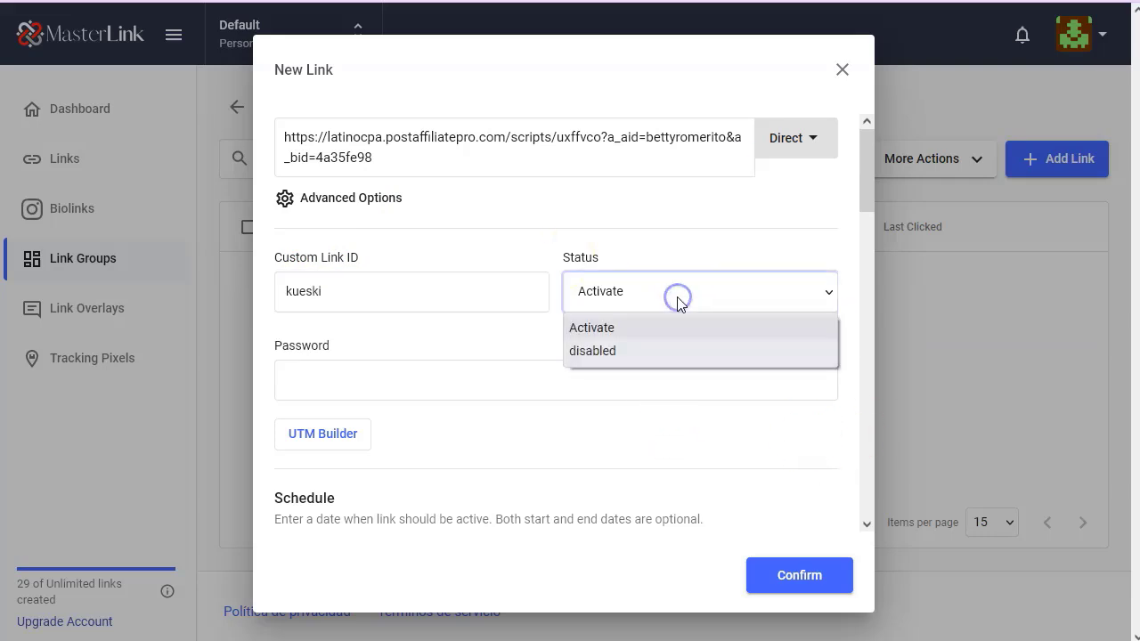
click(455, 346)
click(454, 347)
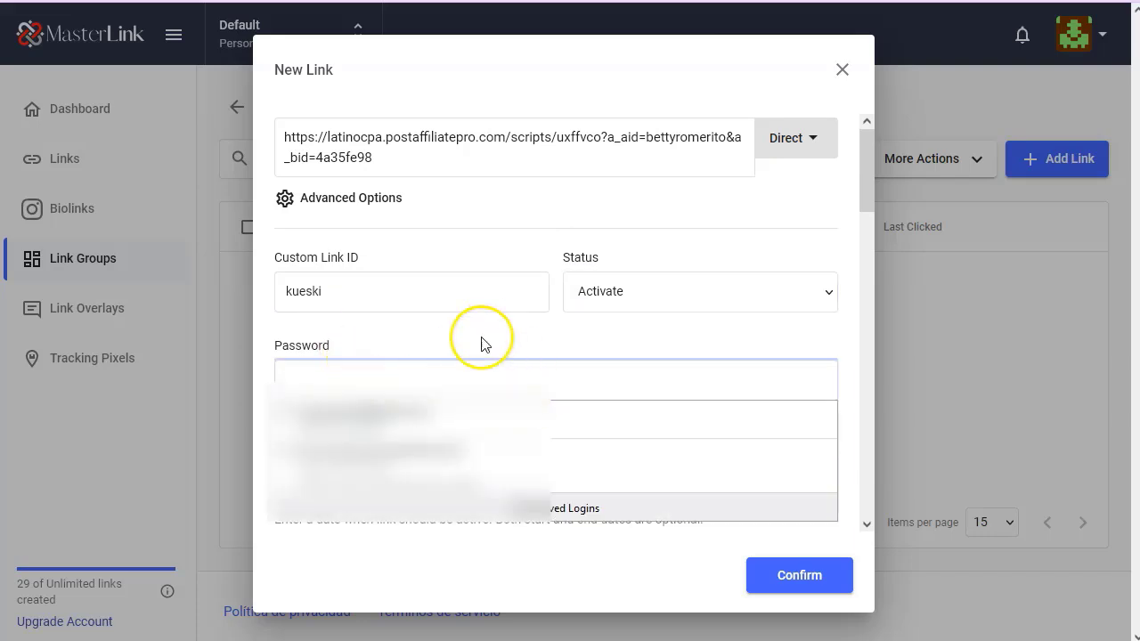
click(457, 331)
scroll(457, 436, down, 2)
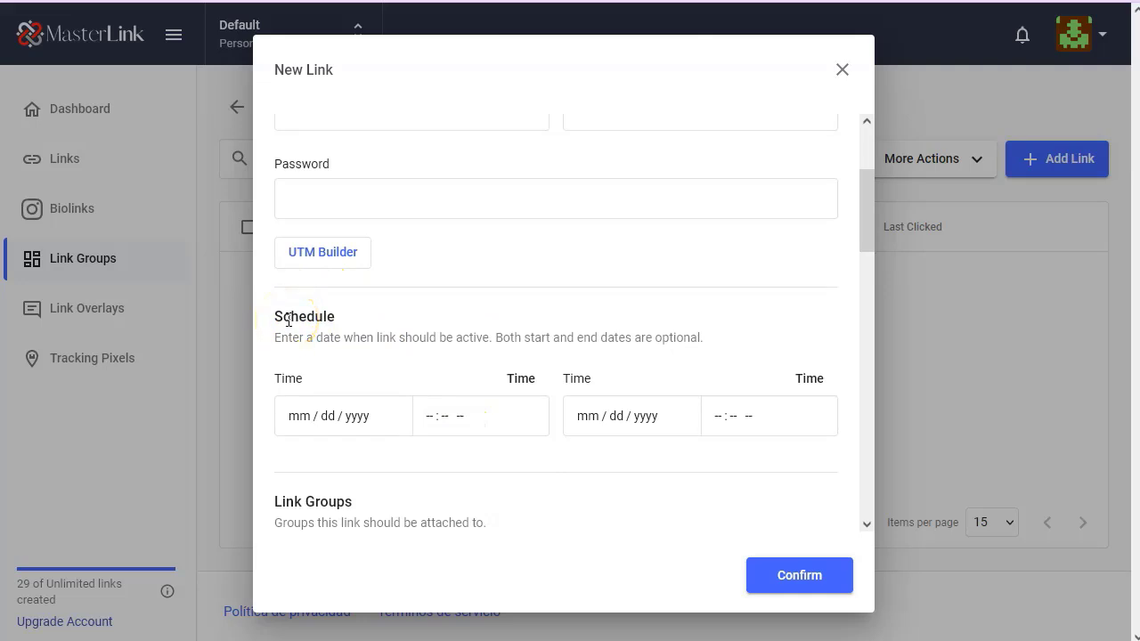
click(317, 254)
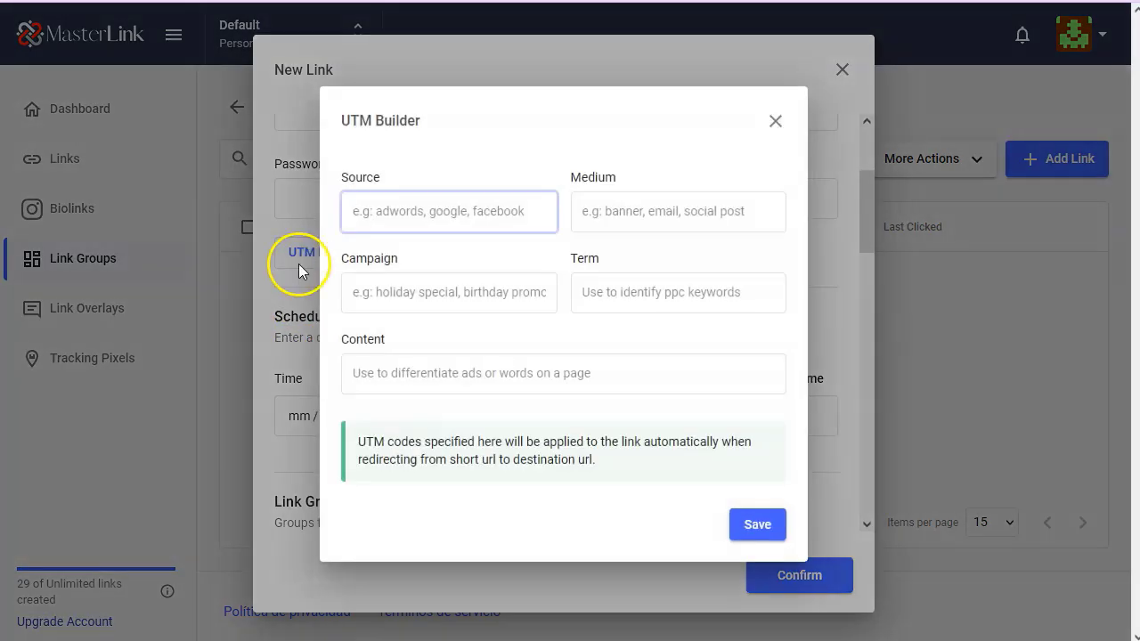
click(775, 120)
scroll(516, 446, down, 1)
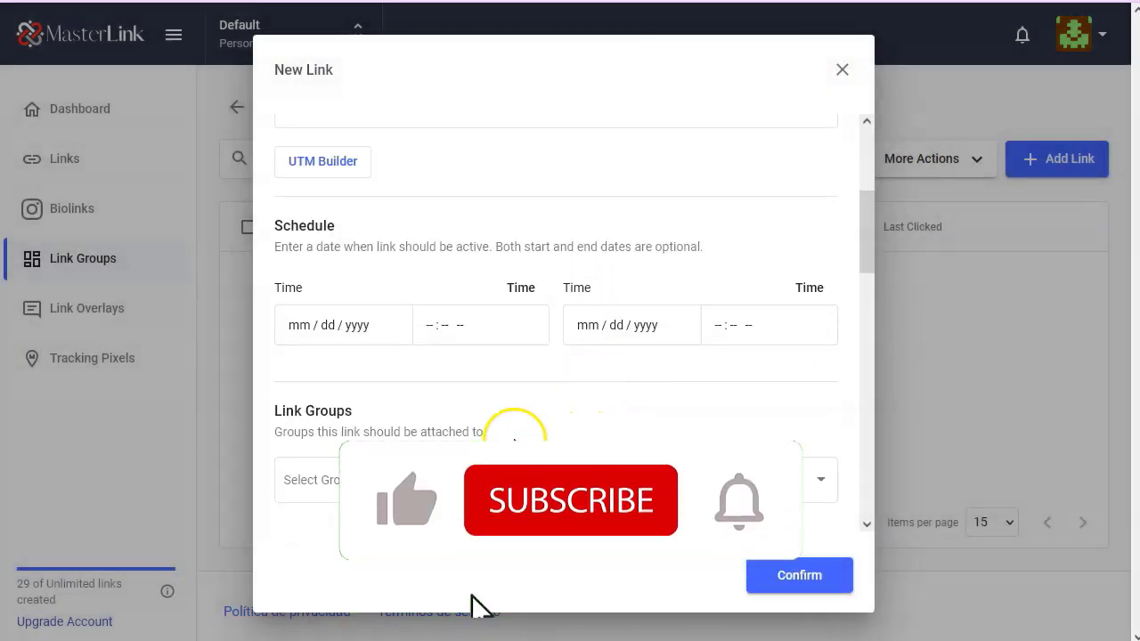
- Attach the new link to the "Prestamos mexico" link group
scroll(446, 437, down, 3)
click(438, 208)
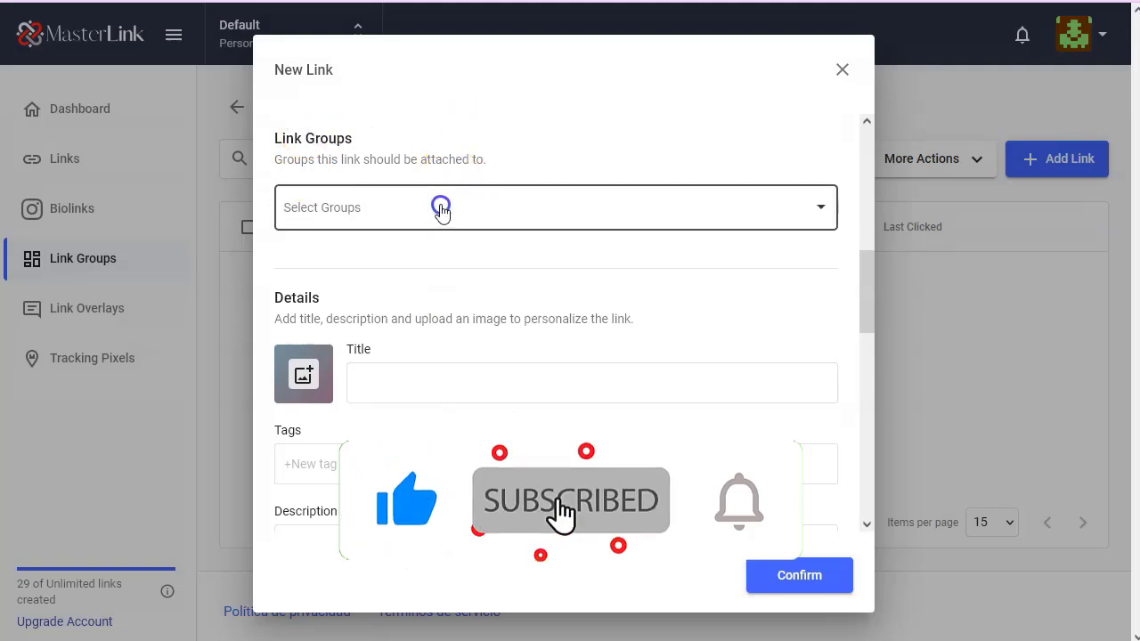
click(271, 214)
click(602, 104)
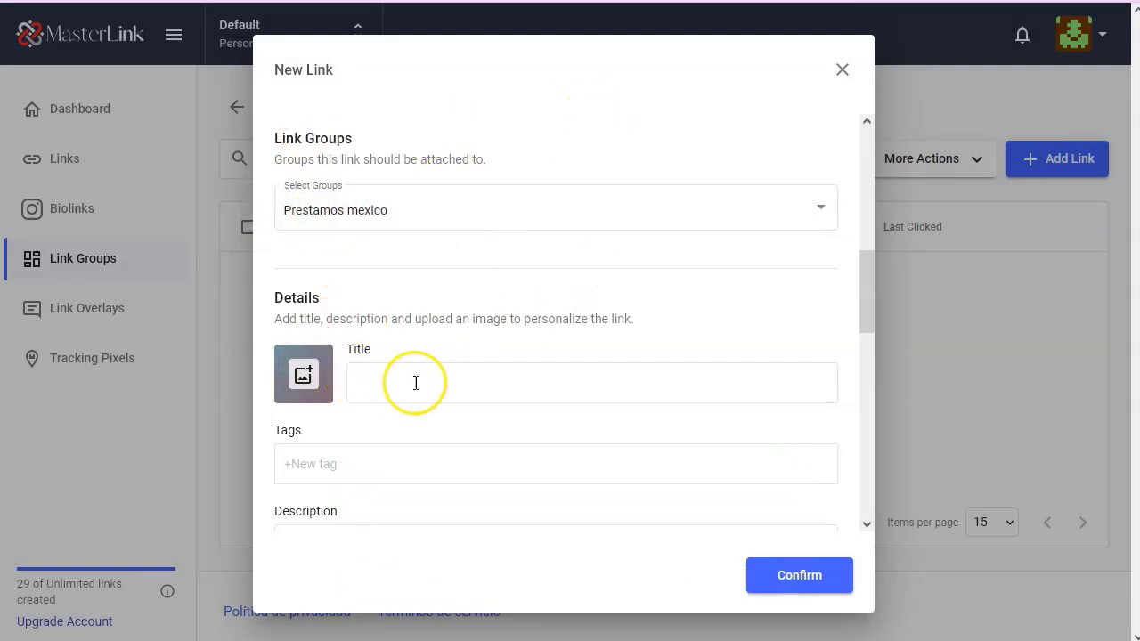
- Add the tag "prestamoskueskilatinocpa", look through the expiration and targeting options, and create the link
scroll(416, 383, down, 1)
click(377, 373)
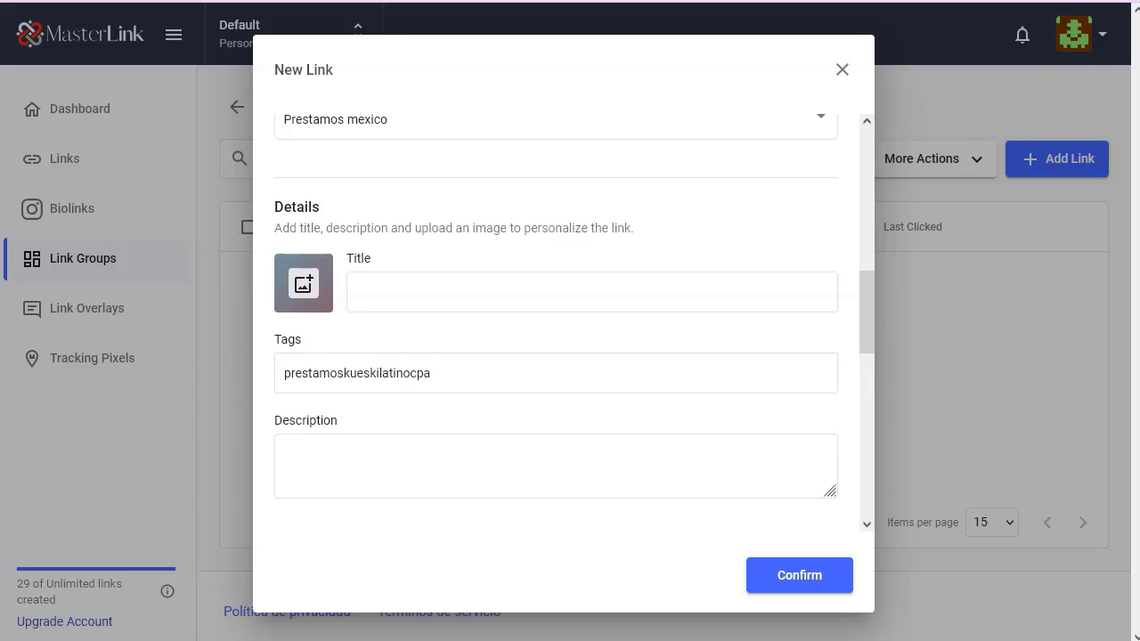
click(403, 455)
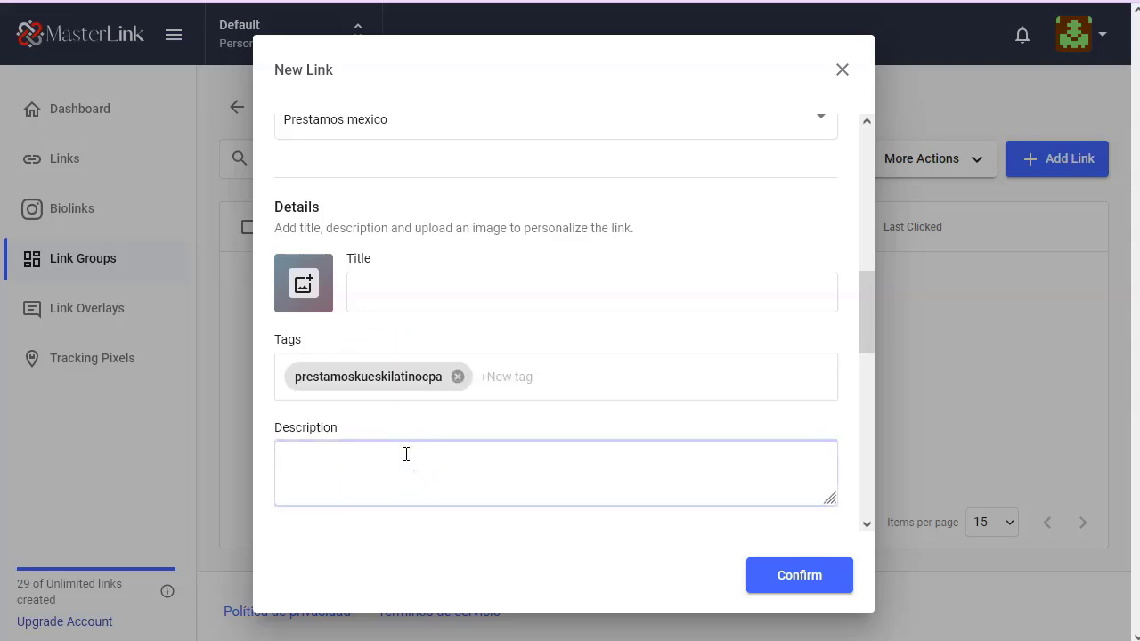
scroll(540, 365, down, 5)
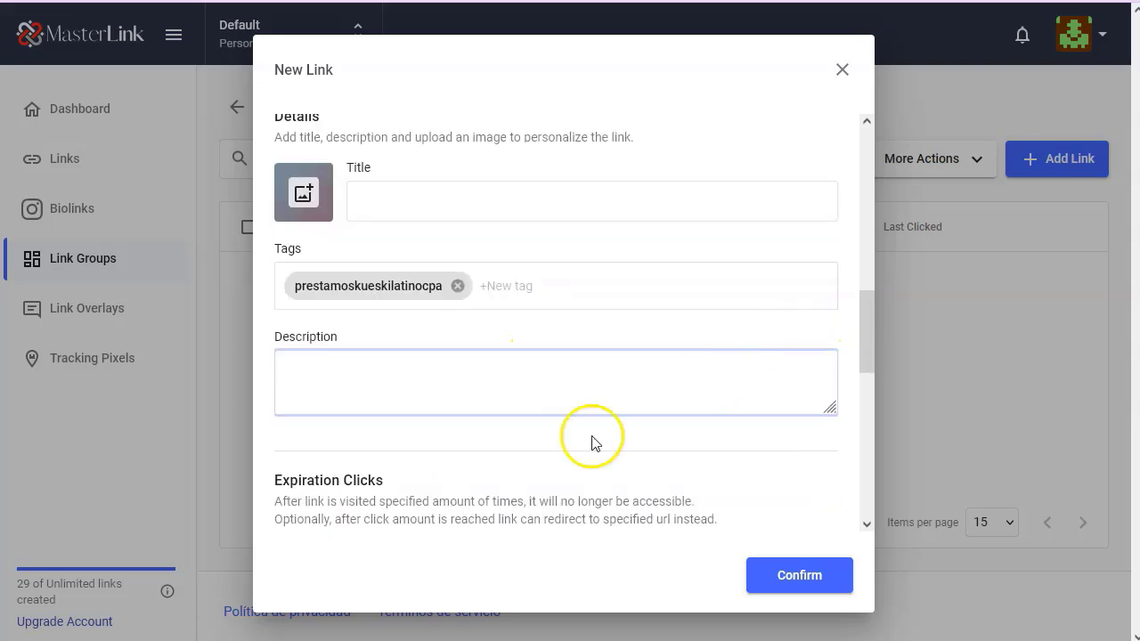
scroll(423, 356, down, 1)
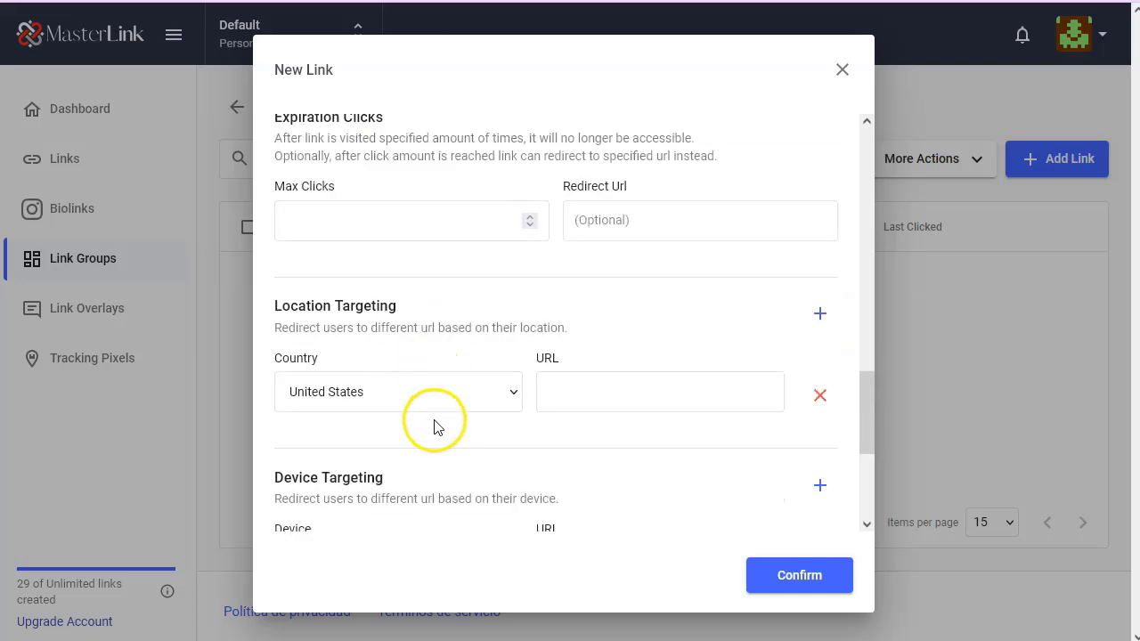
scroll(437, 424, down, 3)
click(819, 576)
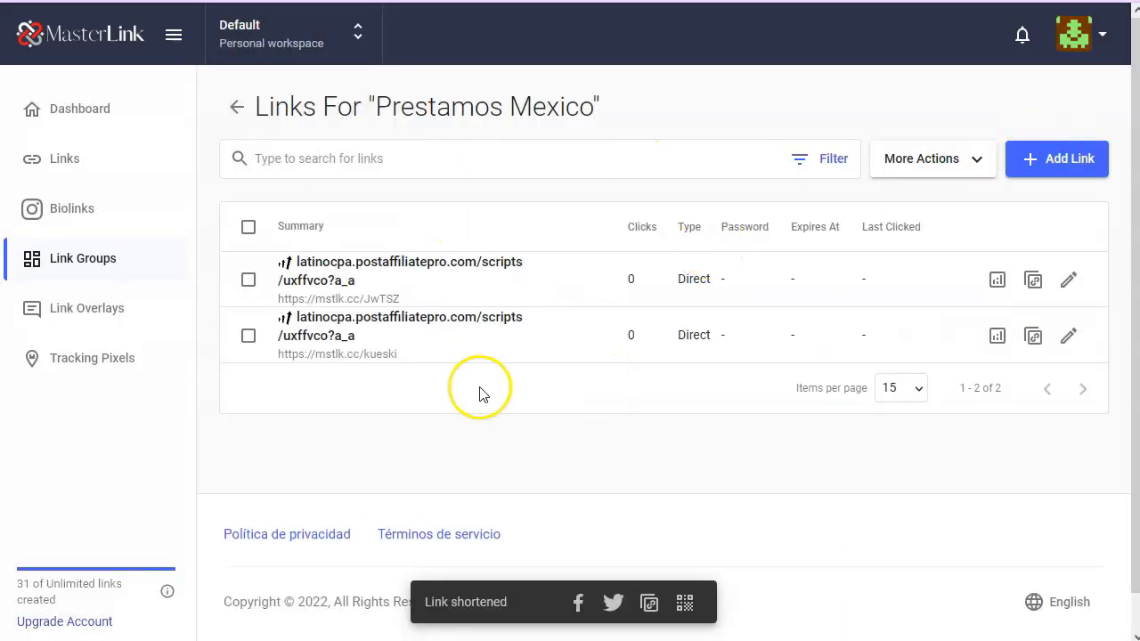
- Copy the prestamos mexico group's short link and paste it into the notes below the url.lv link
click(84, 260)
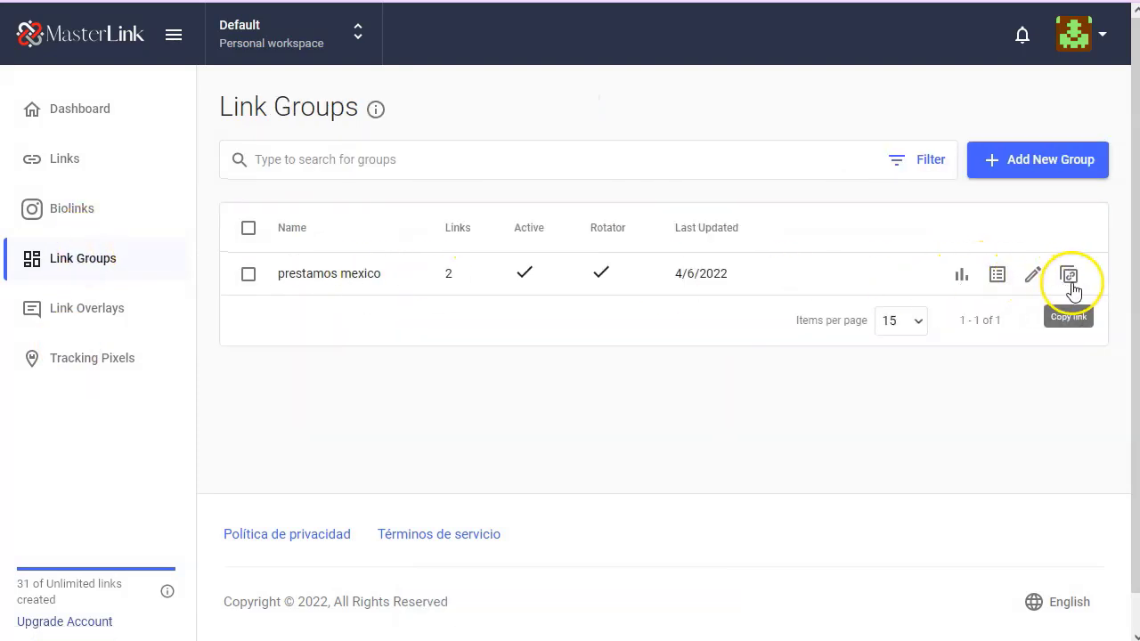
click(1068, 277)
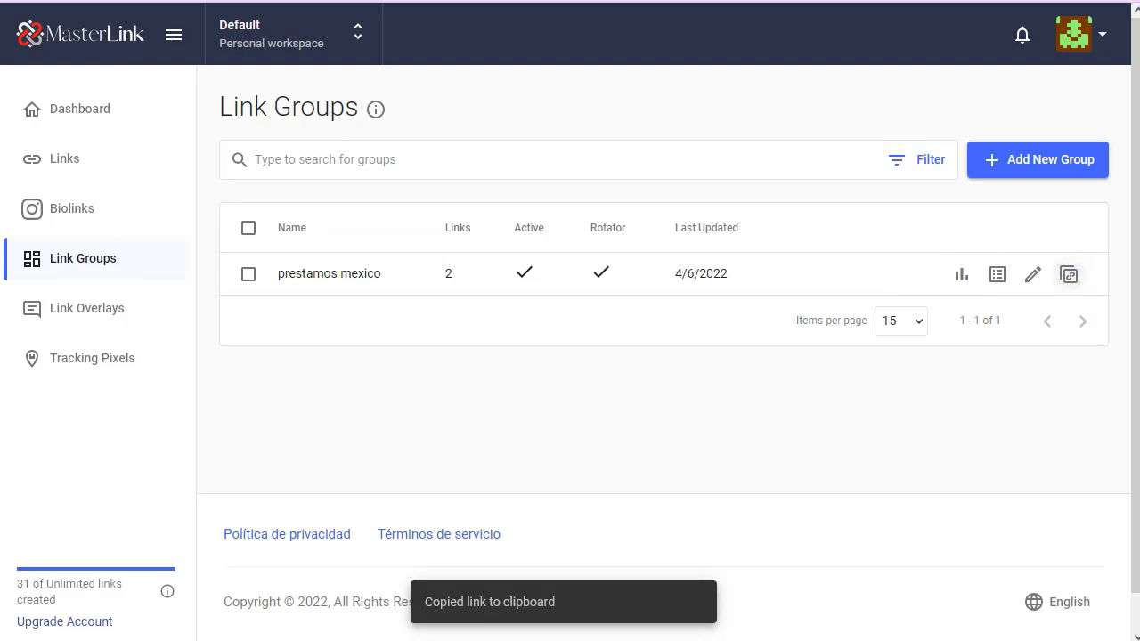
key(alt+Tab)
click(422, 316)
key(Return)
key(Return)
key(ctrl+v)
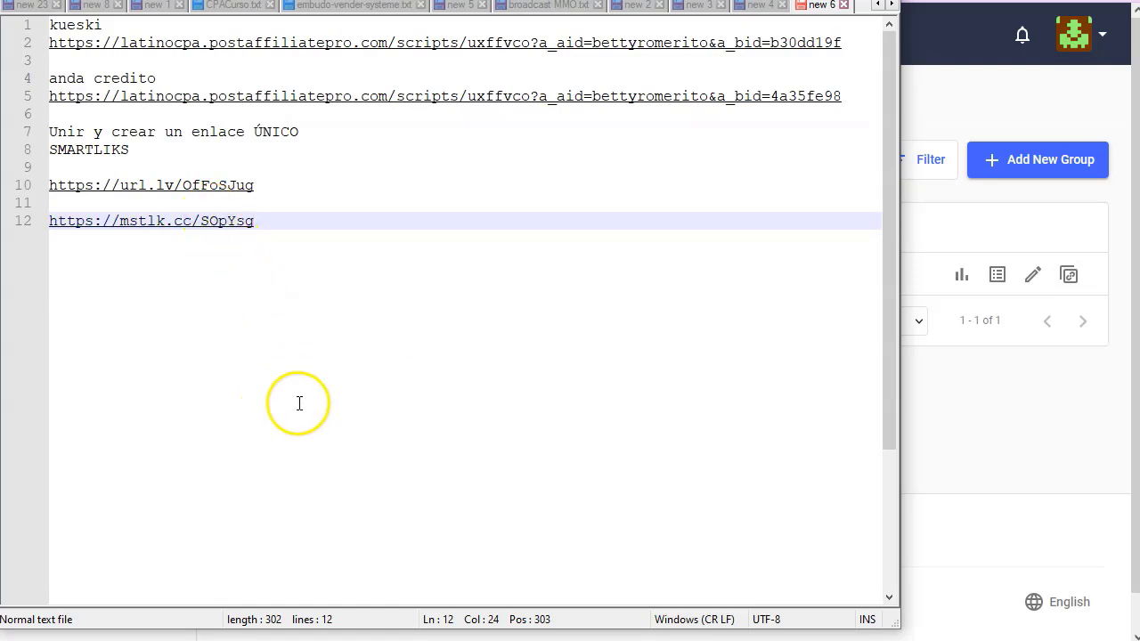
- Return from the notes to MasterLink and look at its tracking pixels section
click(997, 454)
key(alt+Tab)
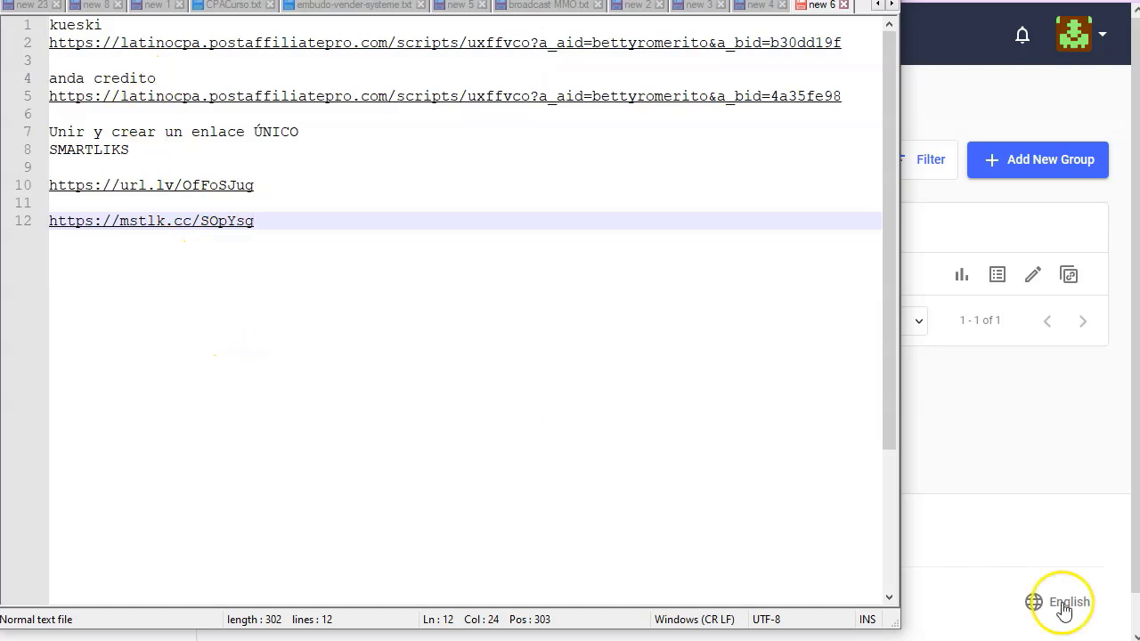
click(998, 450)
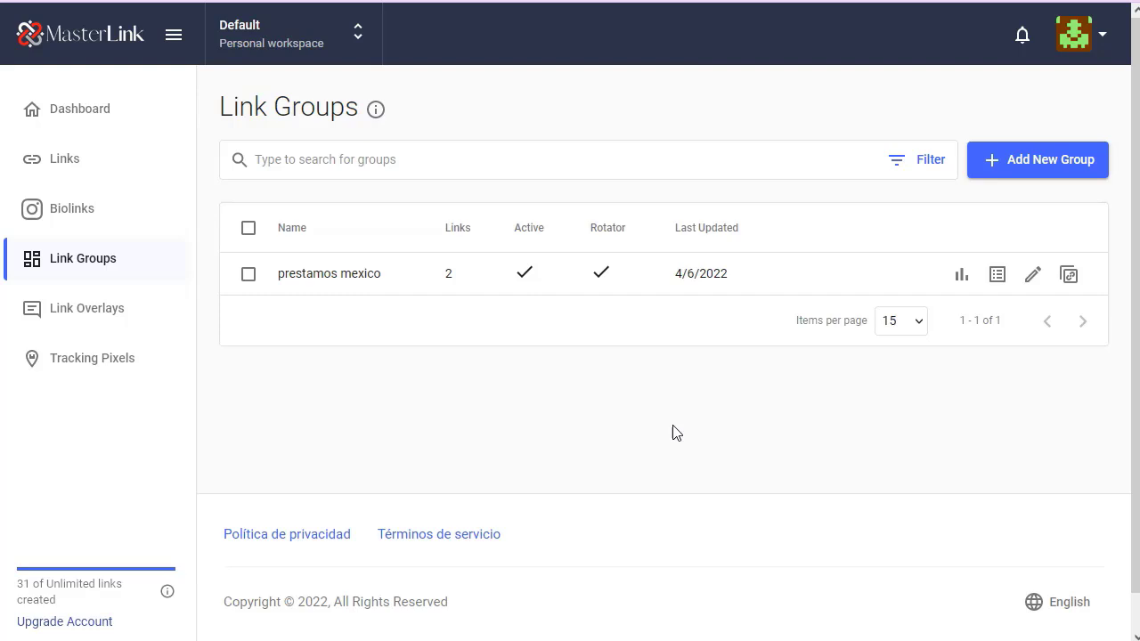
click(92, 358)
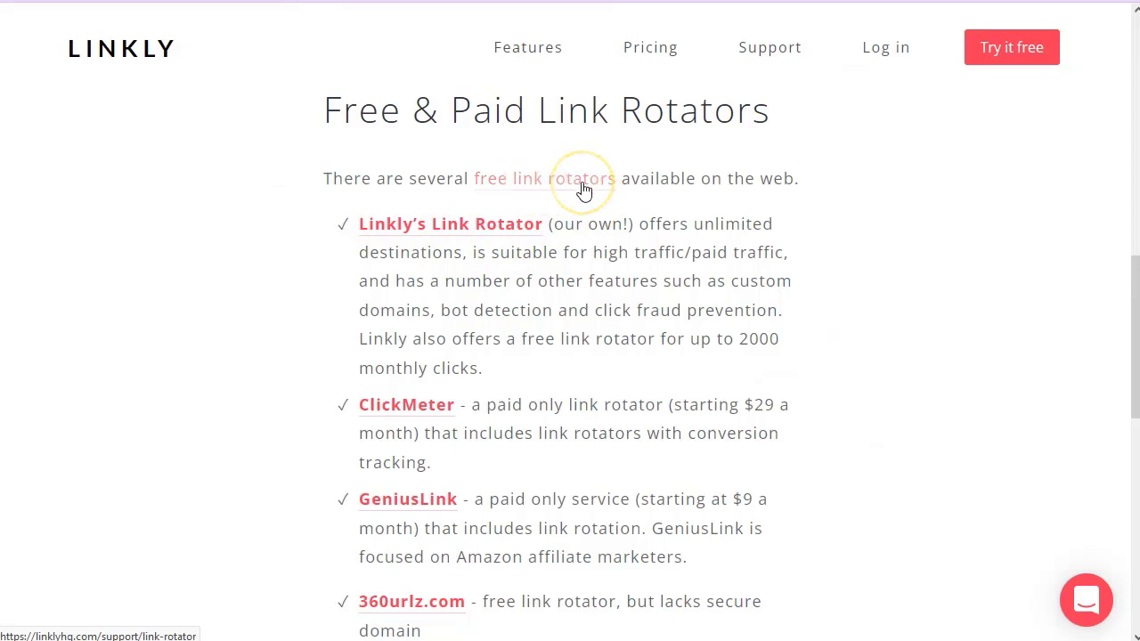
- Read Linkly's list of free and paid link rotators
scroll(561, 347, down, 2)
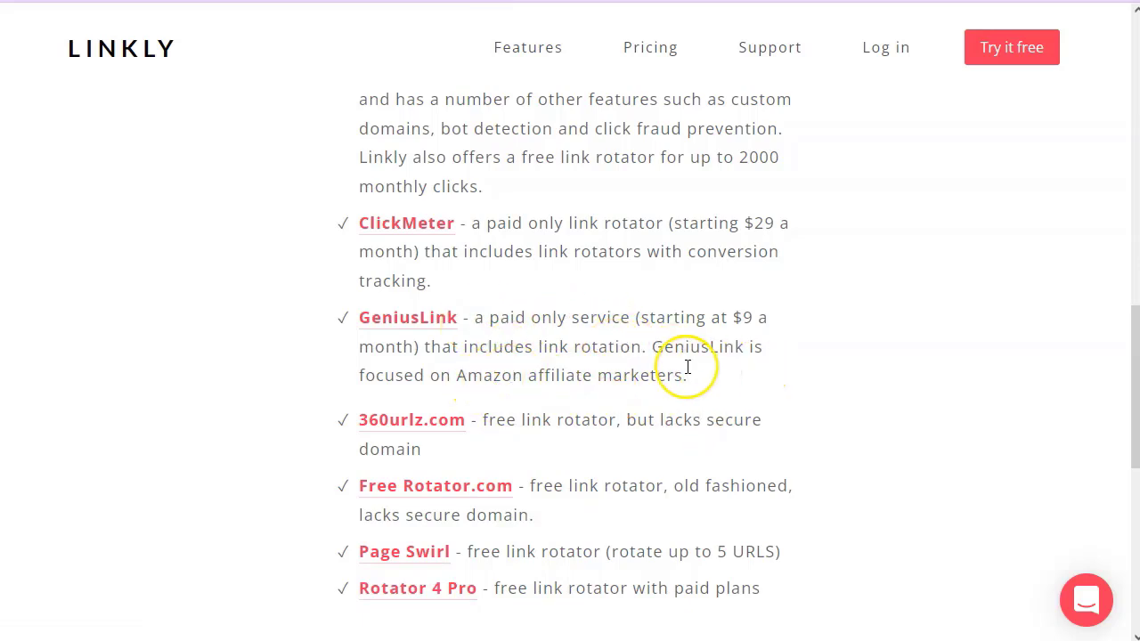
scroll(585, 297, up, 1)
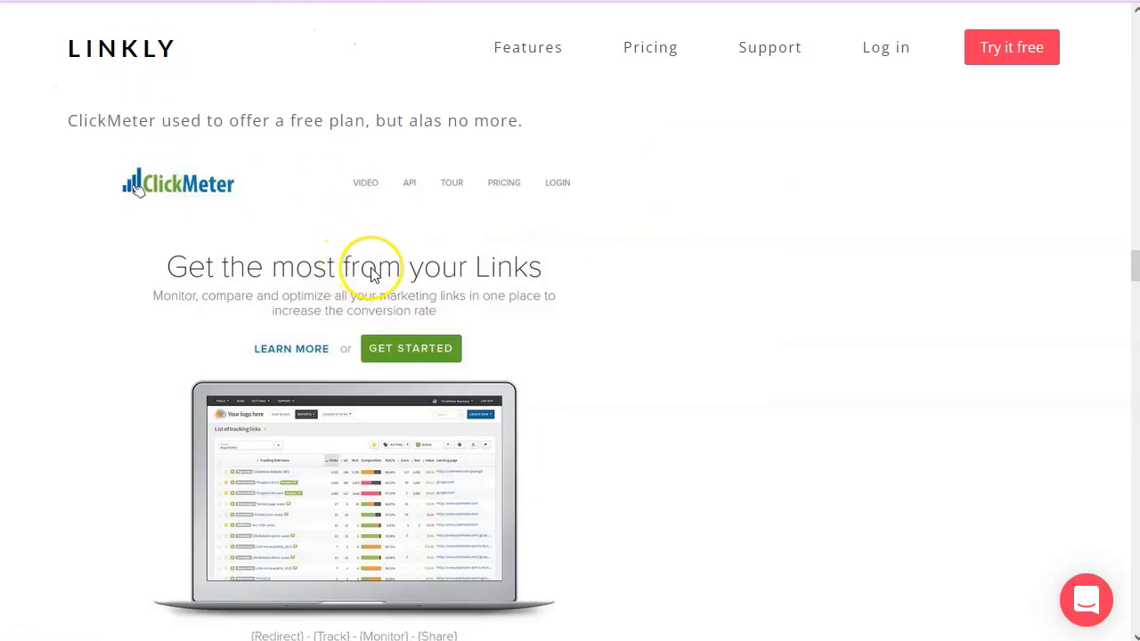
- Open Linkly's pricing and compare the click and link limits of the Basic and Plus plans
click(659, 54)
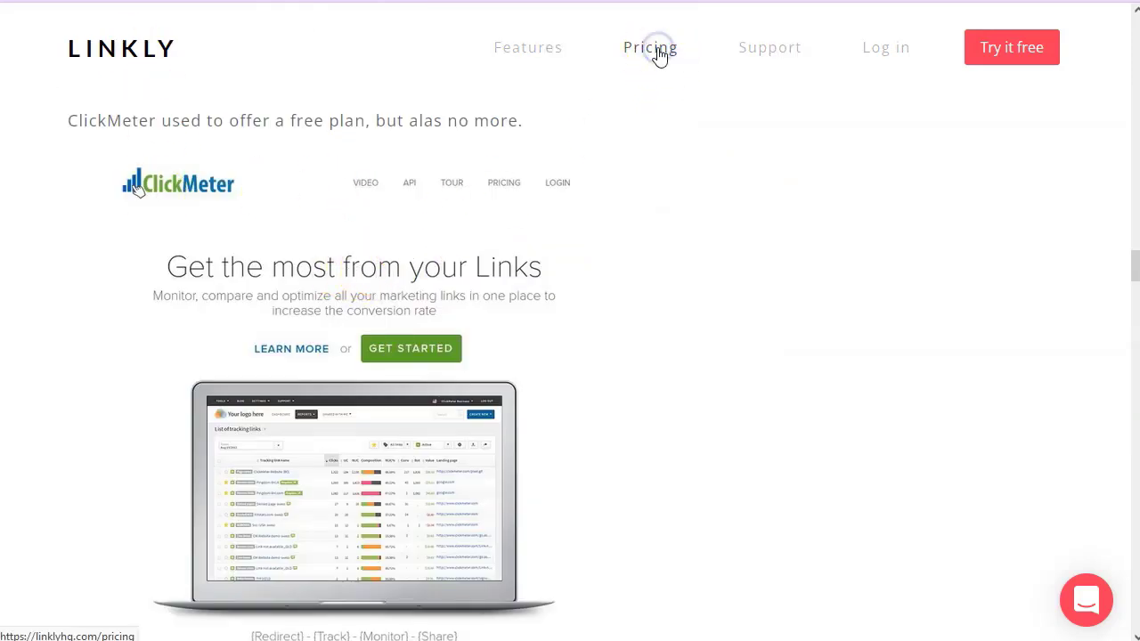
scroll(147, 396, down, 2)
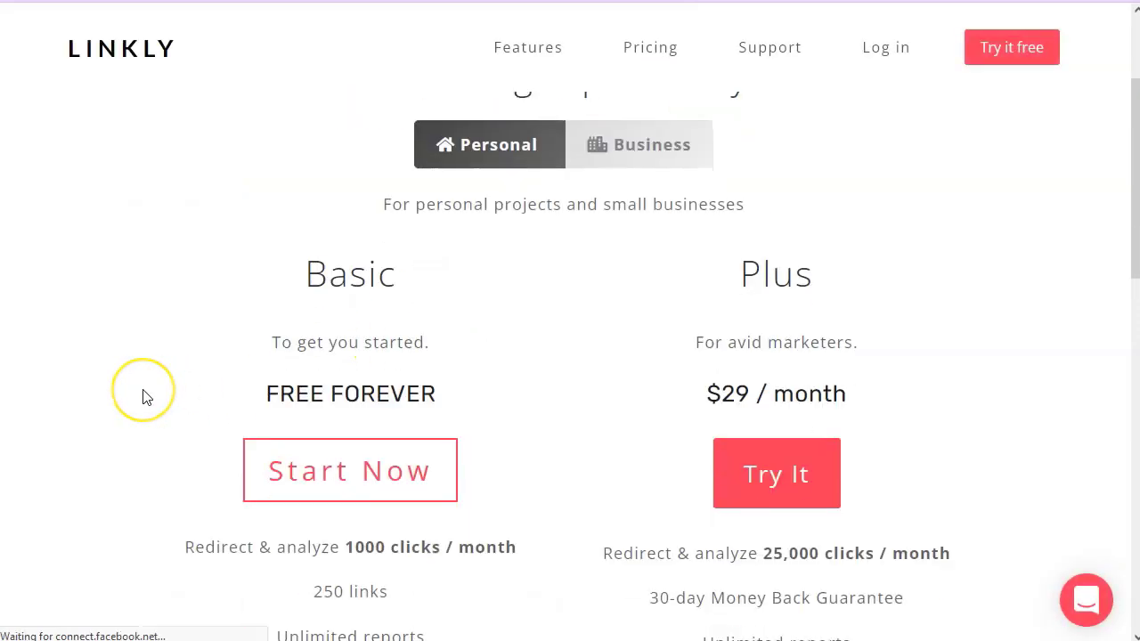
scroll(147, 396, down, 1)
drag(274, 304, 475, 316)
click(343, 315)
scroll(394, 501, down, 3)
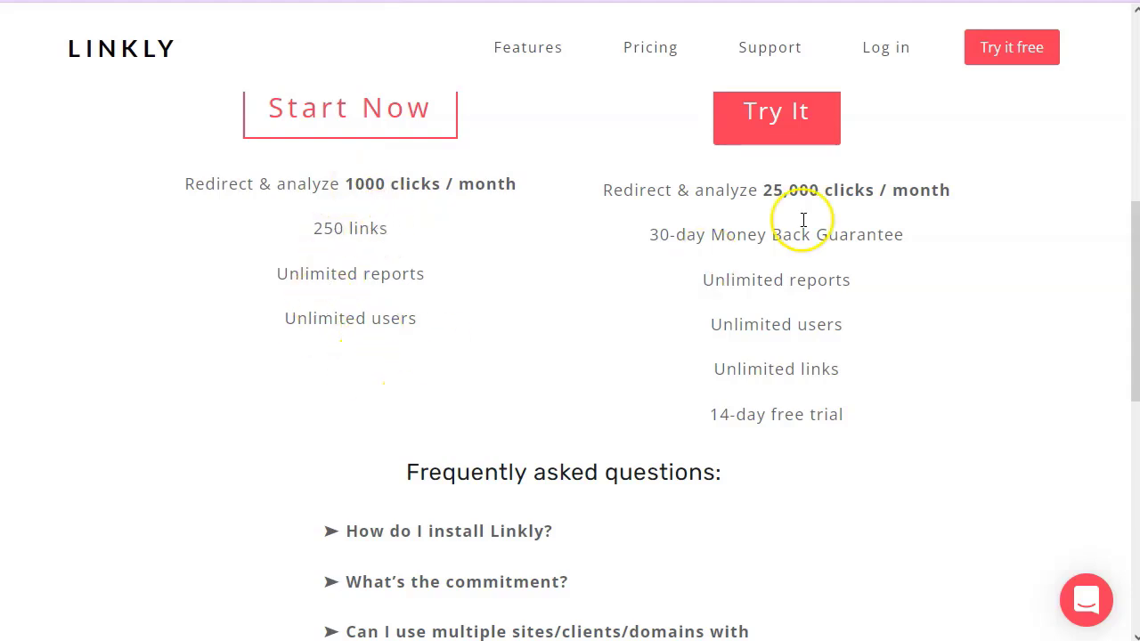
scroll(765, 288, up, 1)
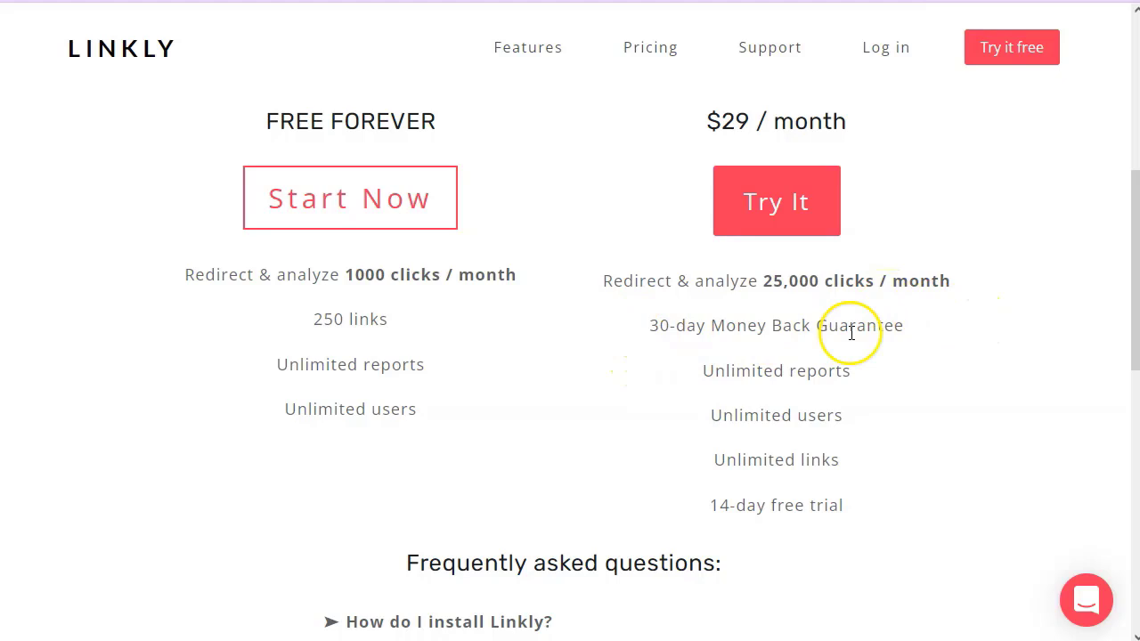
click(751, 506)
drag(713, 463, 862, 460)
click(751, 459)
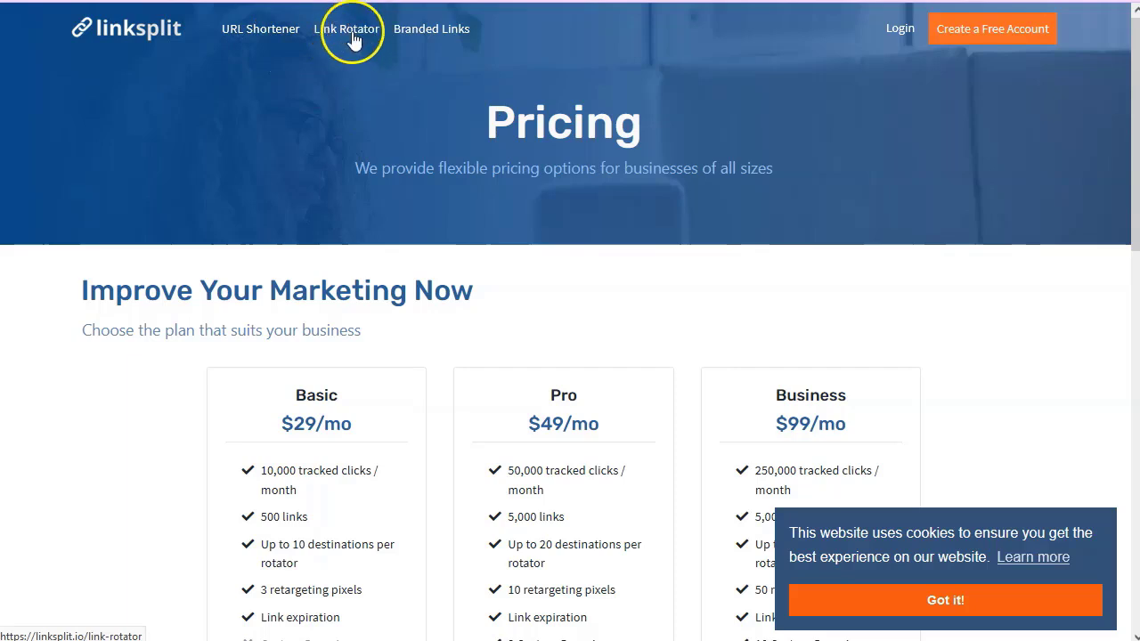
- Compare the click, link, rotator destination and custom domain limits of Linksplit's Basic, Pro and Business plans
scroll(87, 470, down, 2)
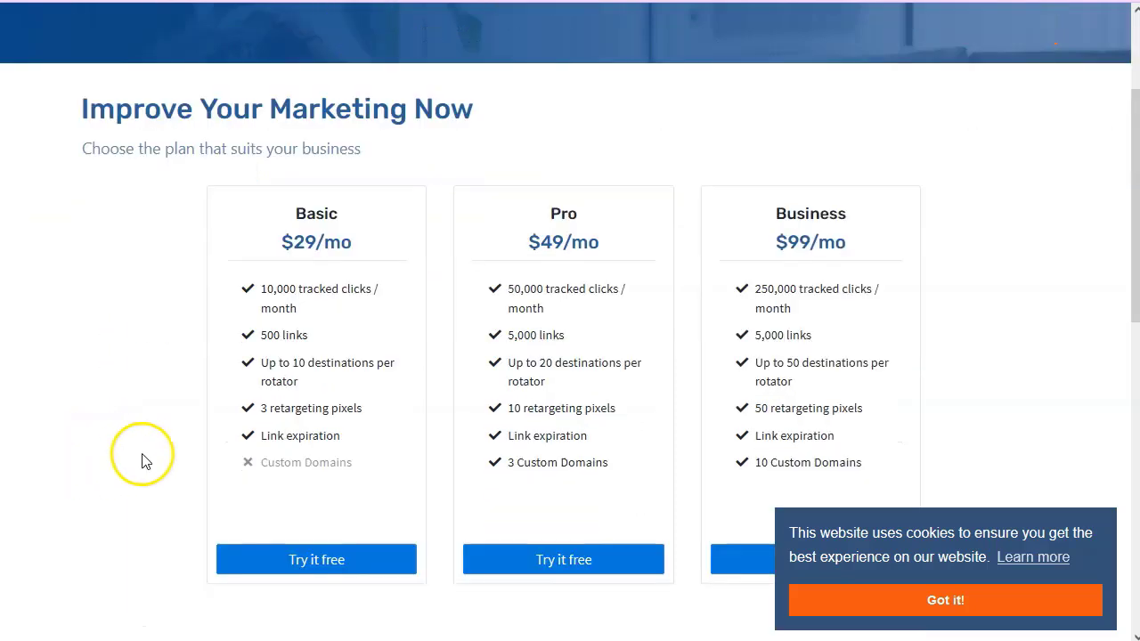
click(956, 595)
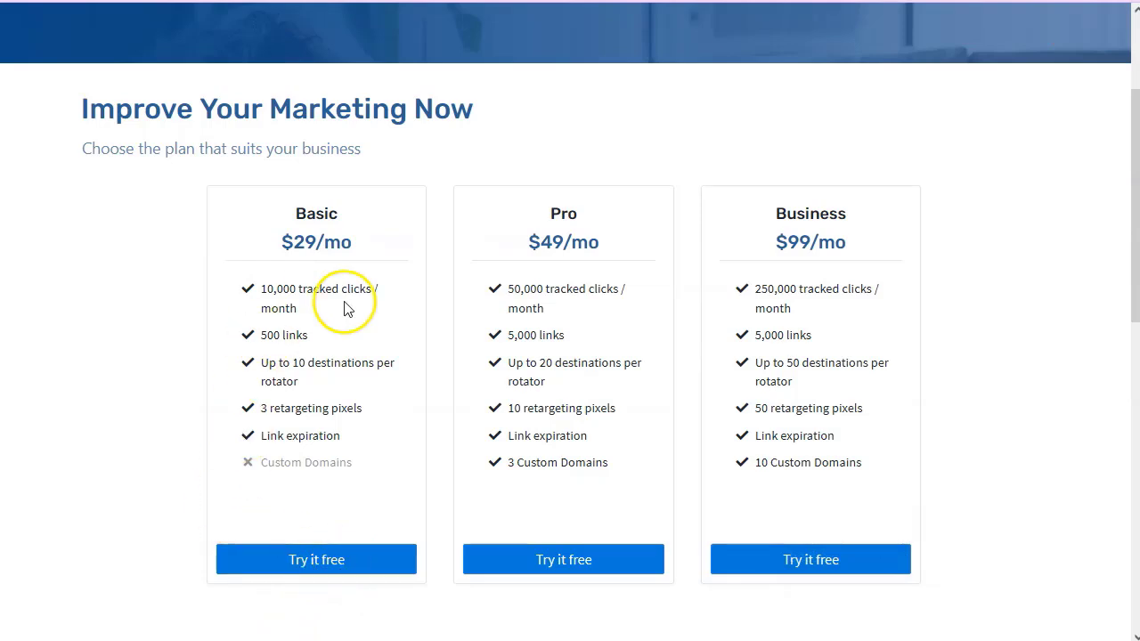
click(355, 249)
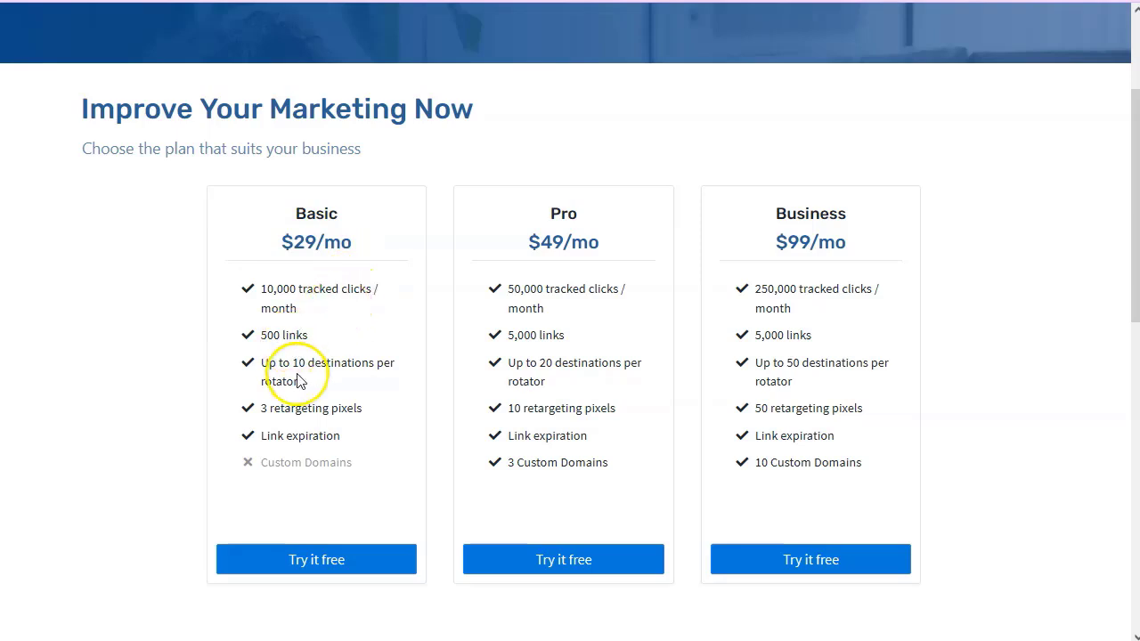
drag(290, 363, 352, 366)
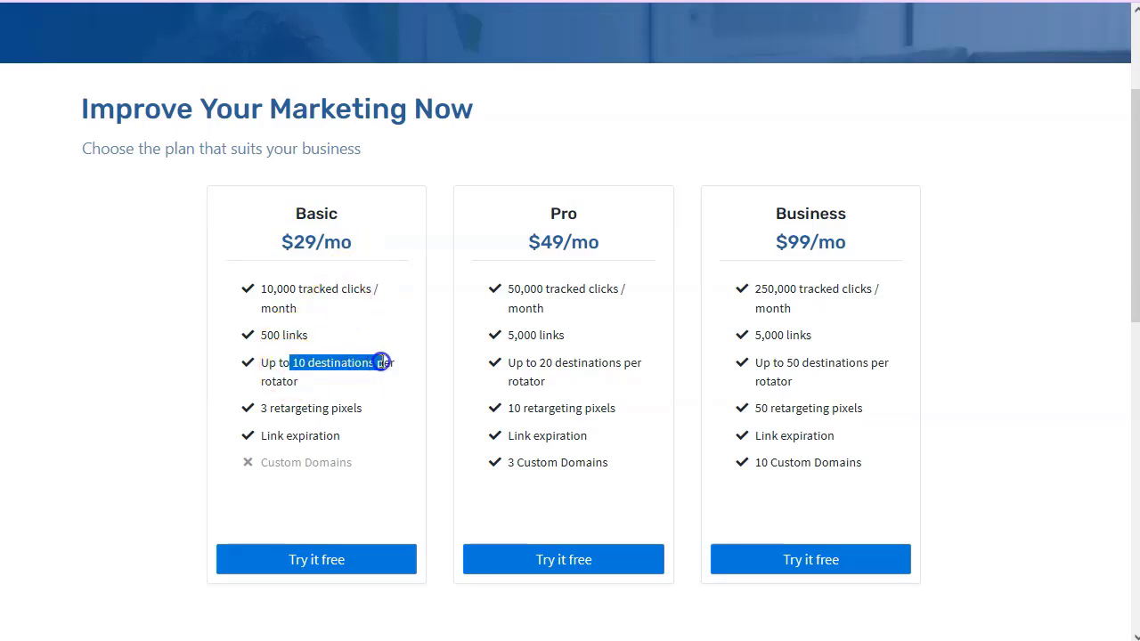
click(252, 407)
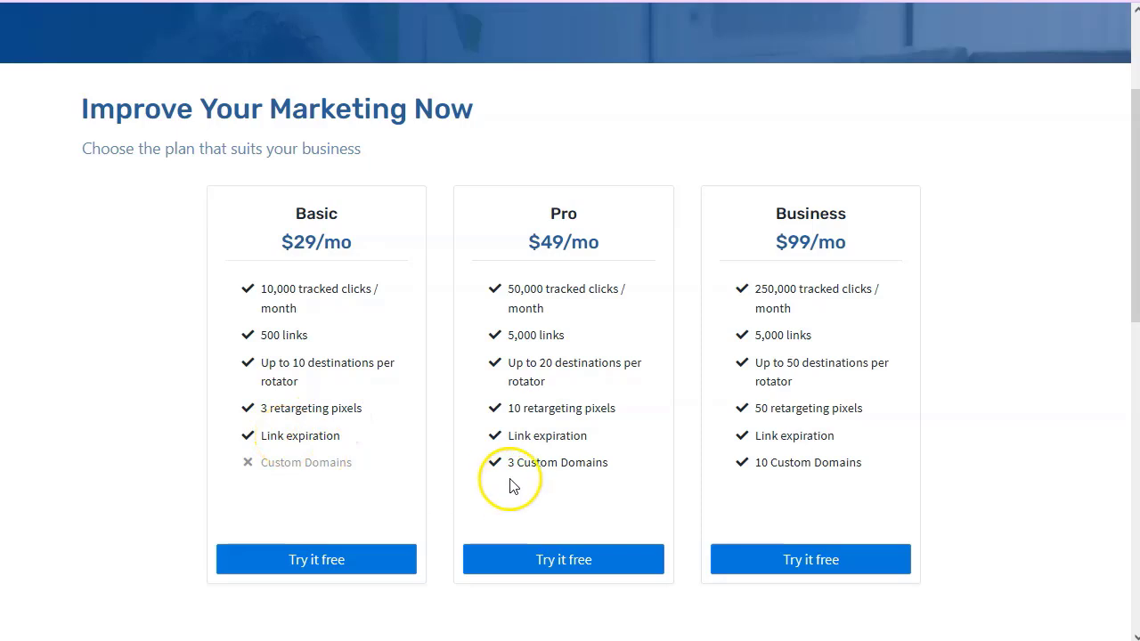
drag(504, 462, 602, 485)
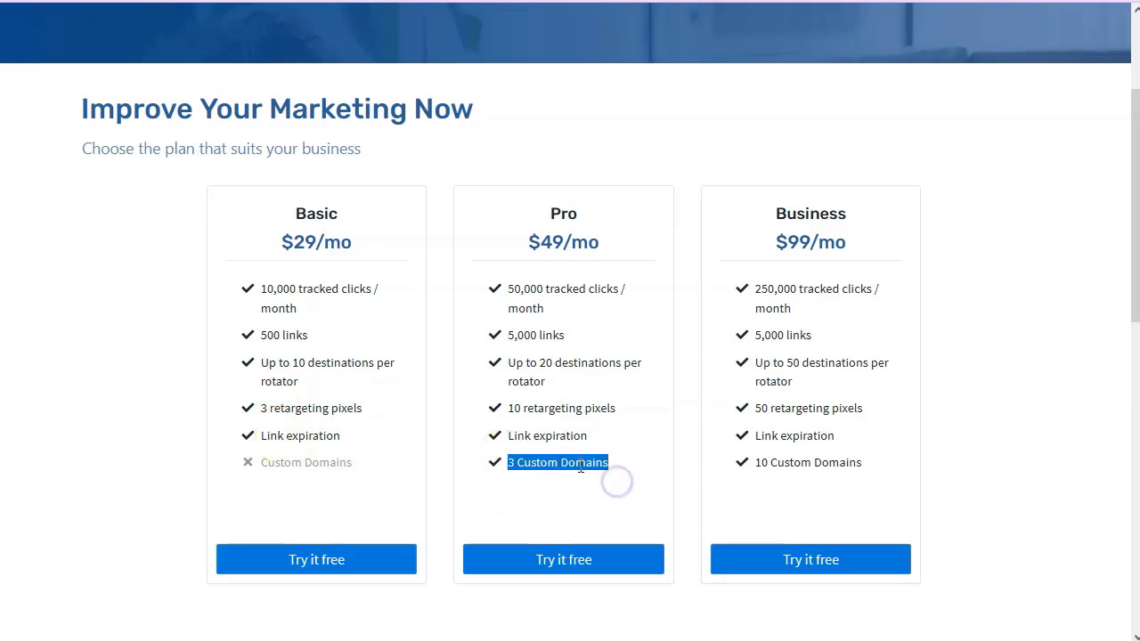
click(581, 466)
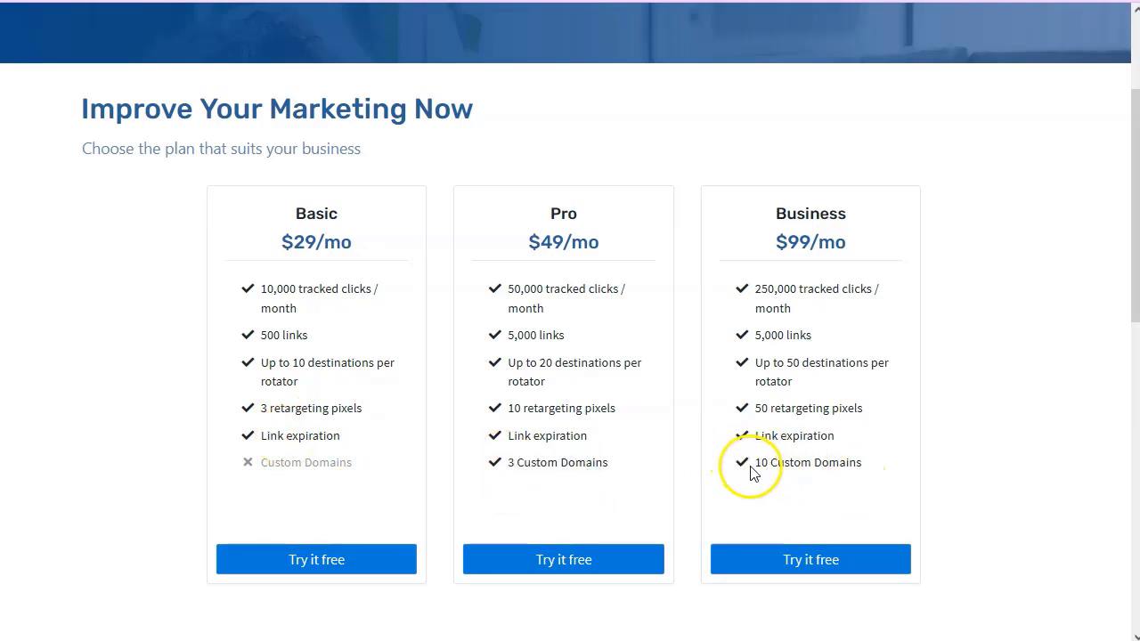
click(868, 241)
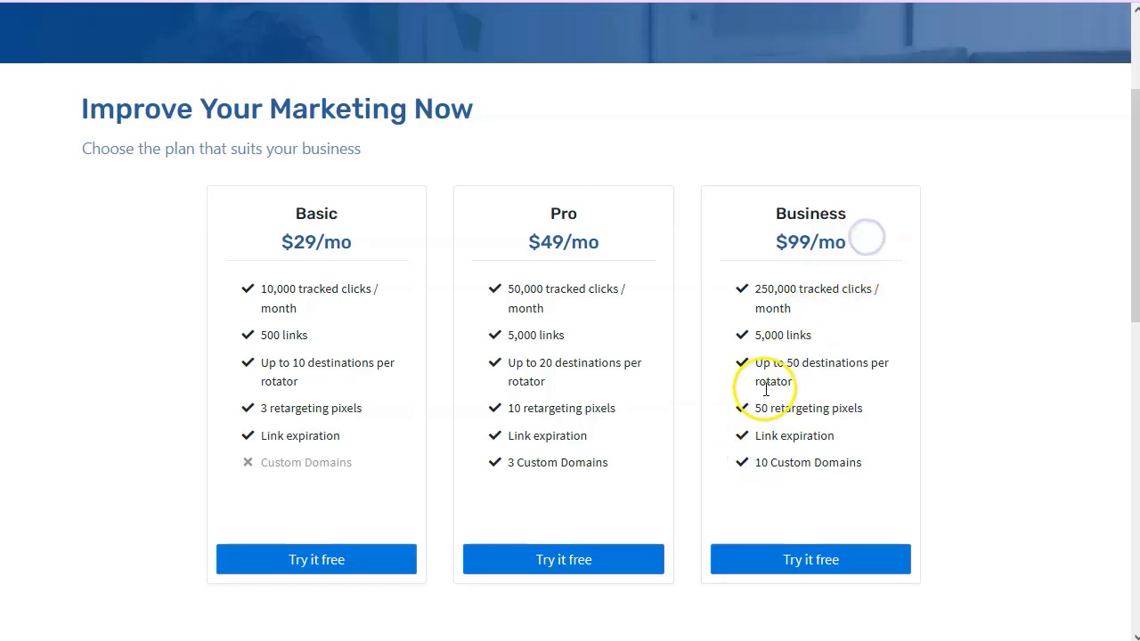
scroll(474, 363, up, 2)
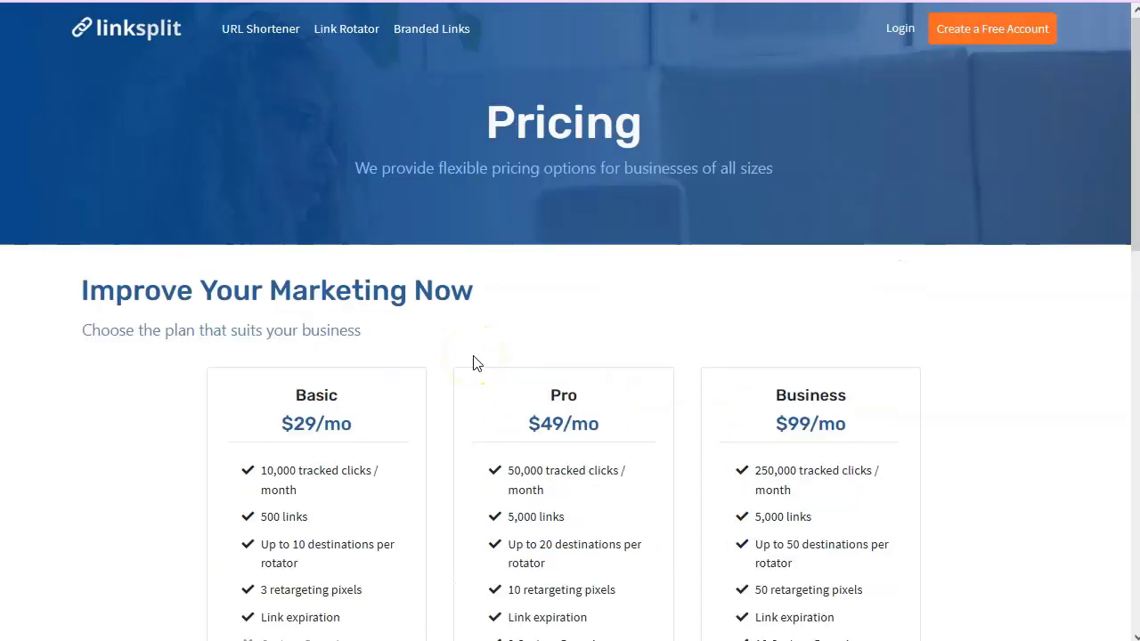
scroll(473, 362, down, 1)
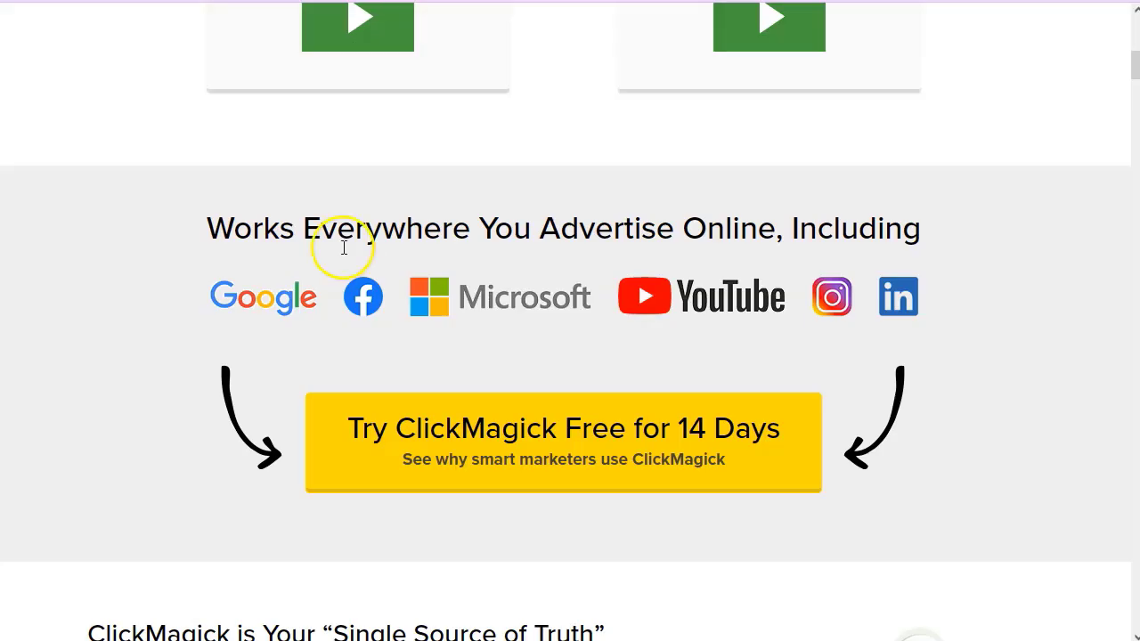
- Open ClickMagick's pricing and read the Starter Plan's features, including team members and custom tracking domains
scroll(343, 247, up, 7)
scroll(344, 255, up, 1)
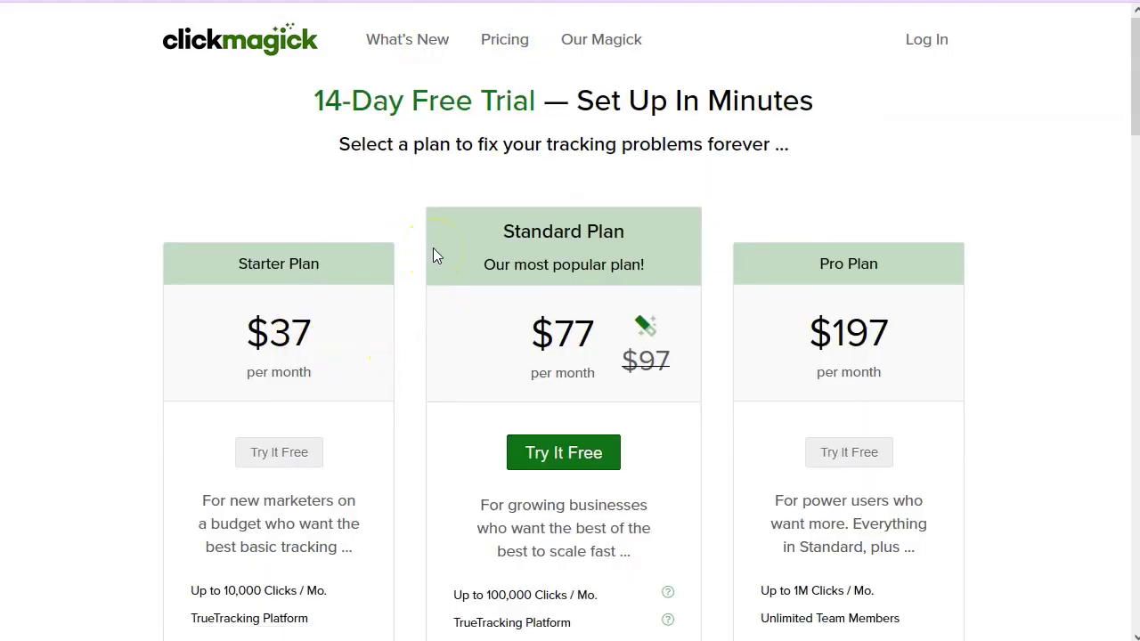
scroll(433, 258, down, 1)
scroll(433, 287, down, 1)
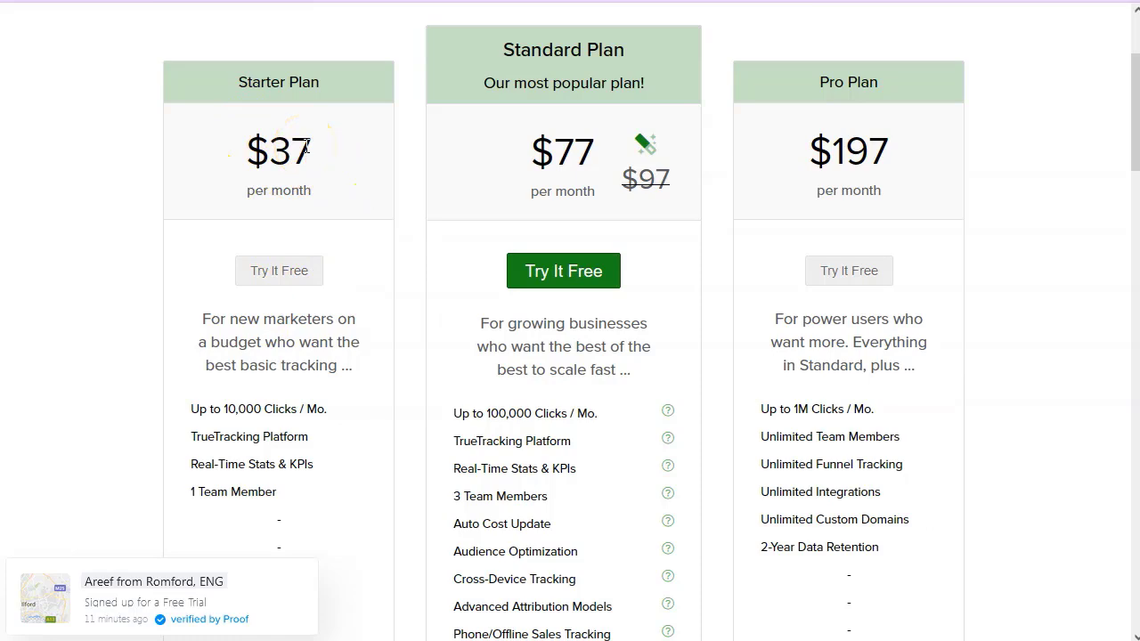
scroll(356, 305, down, 2)
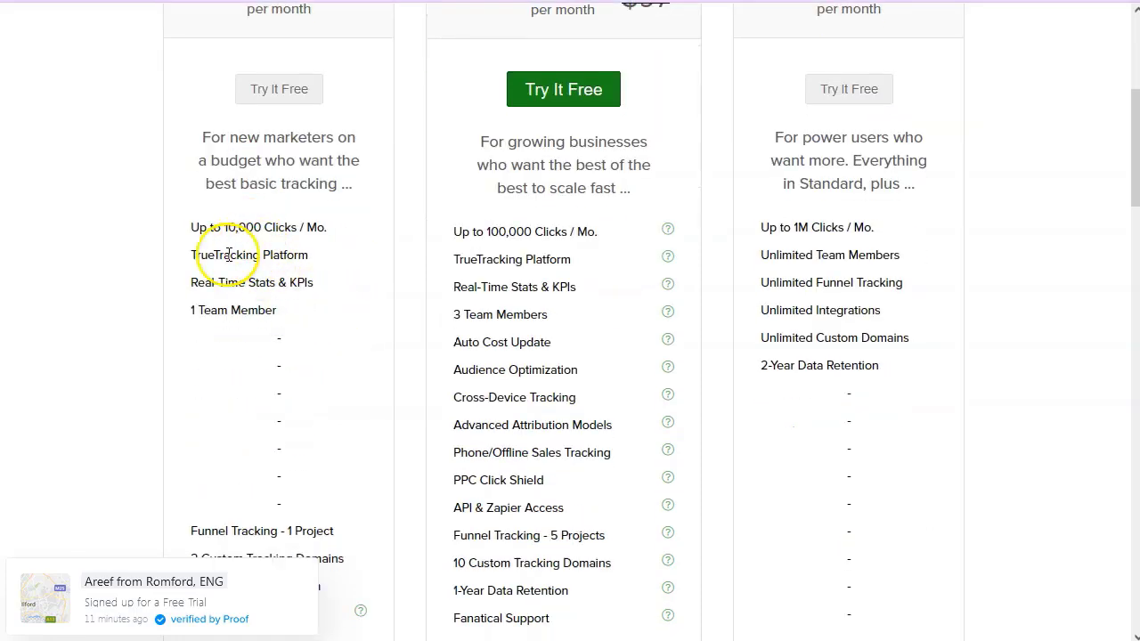
triple_click(196, 309)
click(212, 311)
scroll(211, 330, down, 2)
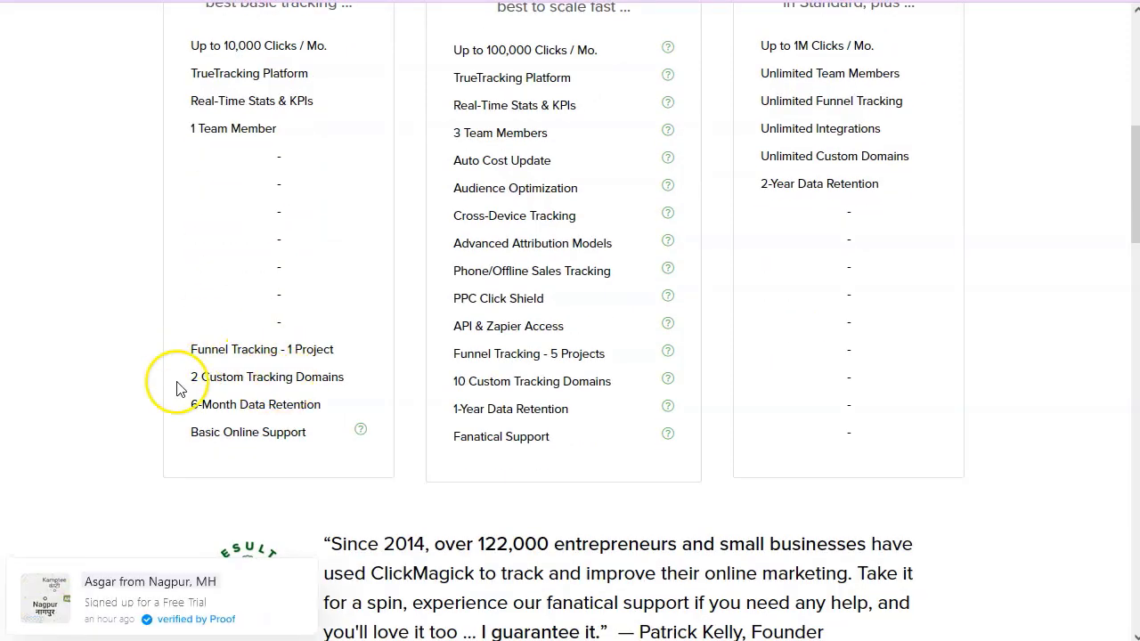
click(257, 380)
drag(191, 378, 323, 383)
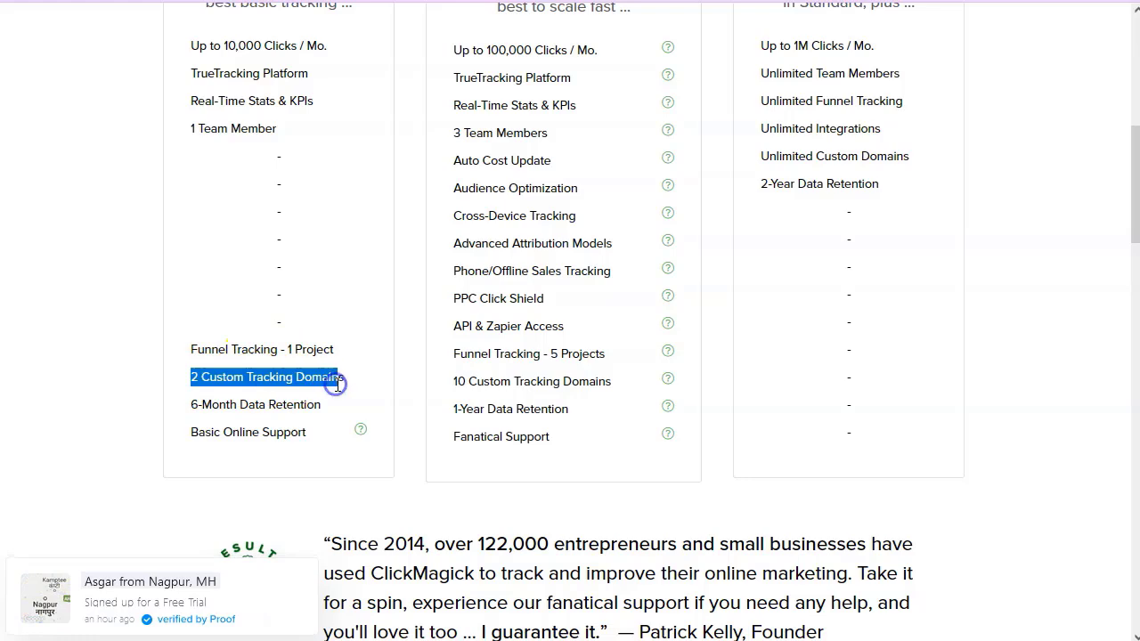
click(237, 405)
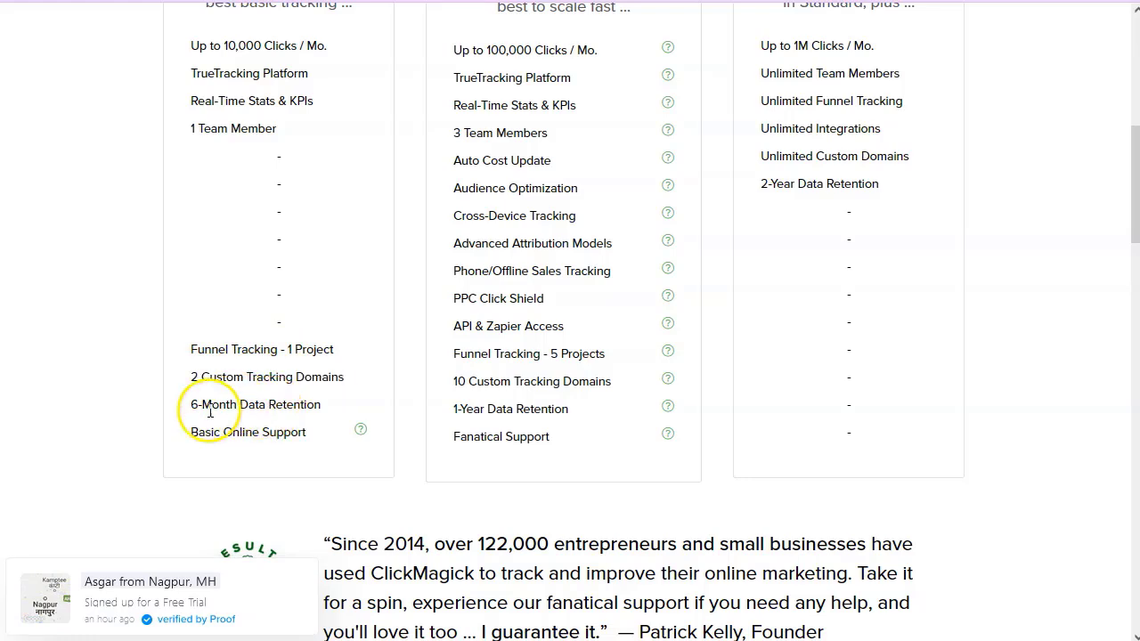
- Examine the Standard Plan's price and features, including PPC Click Shield, Cross-Device Tracking and the TrueTracking Platform
scroll(570, 369, up, 2)
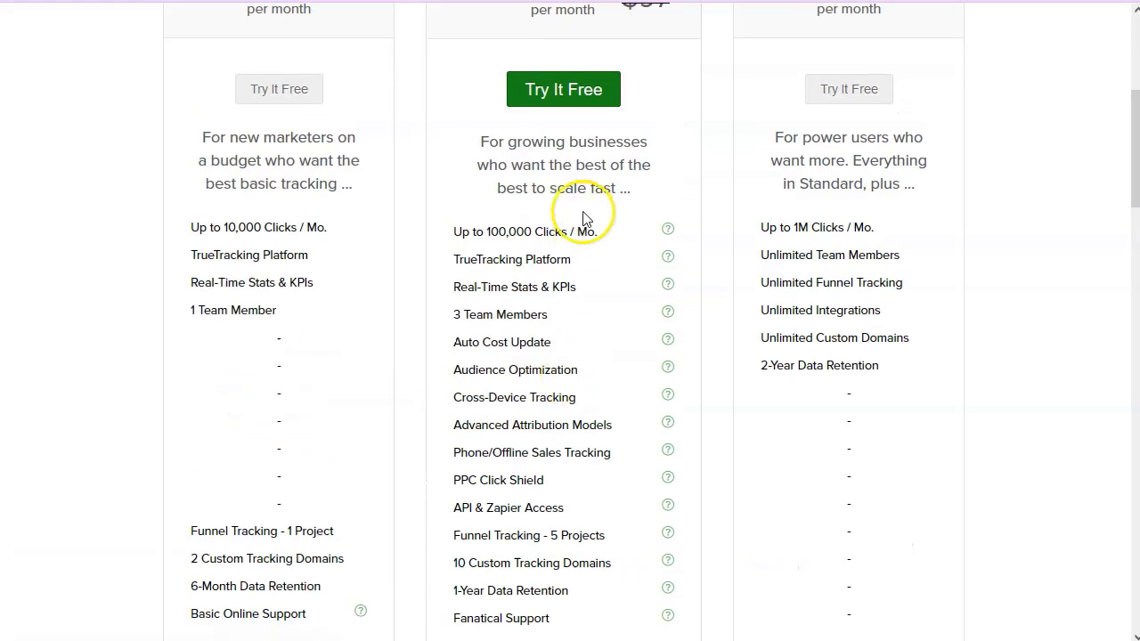
scroll(516, 114, up, 3)
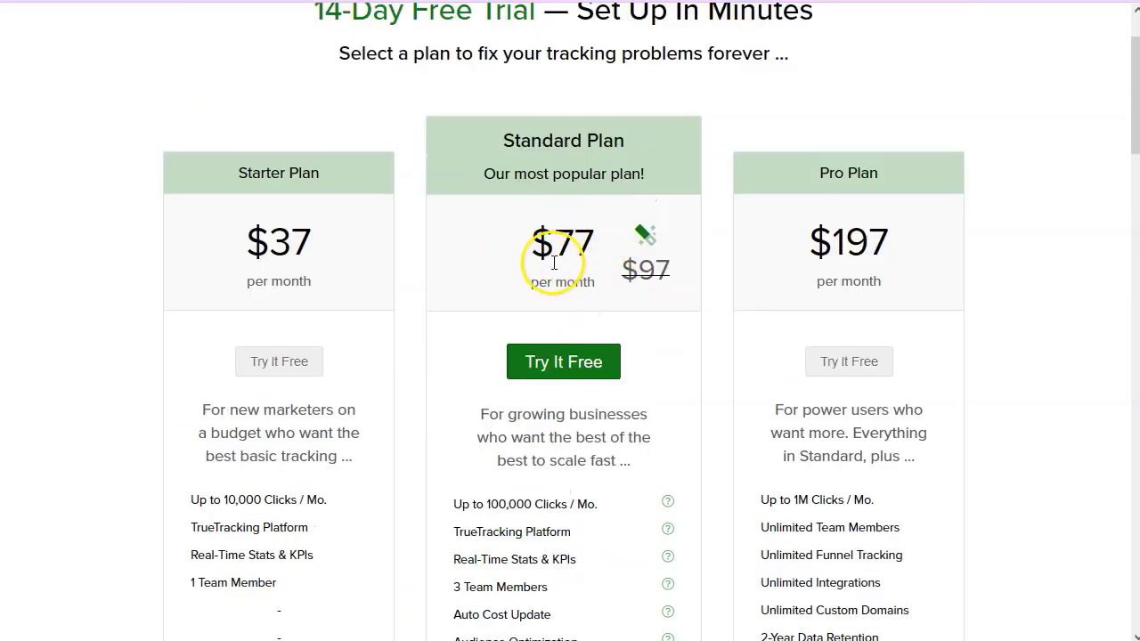
scroll(475, 317, down, 6)
scroll(492, 332, up, 1)
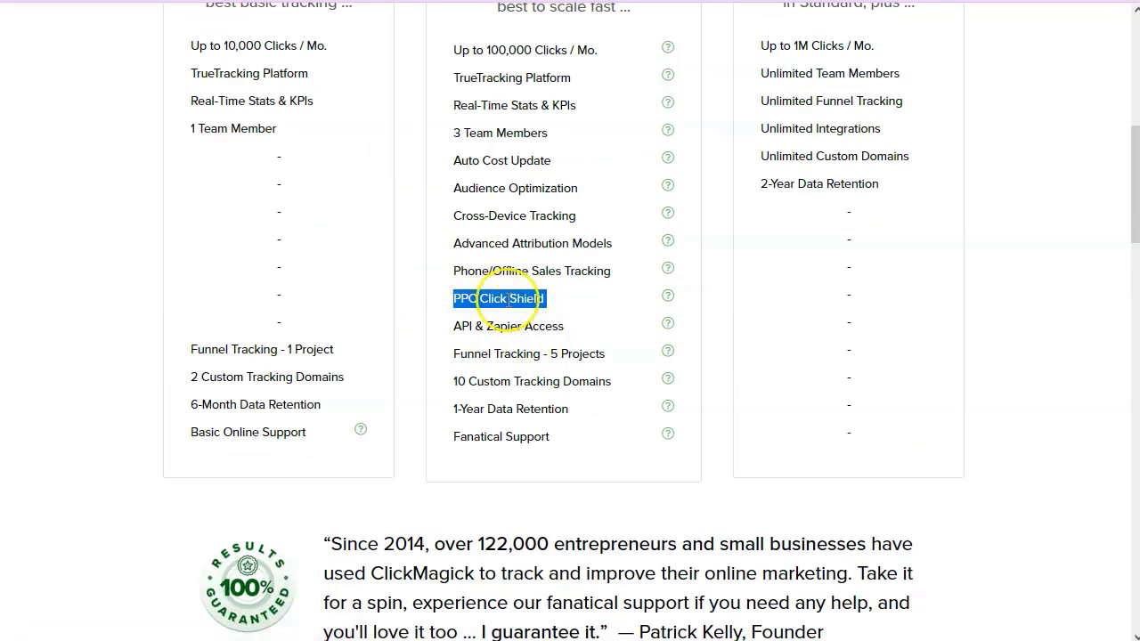
drag(453, 217, 577, 221)
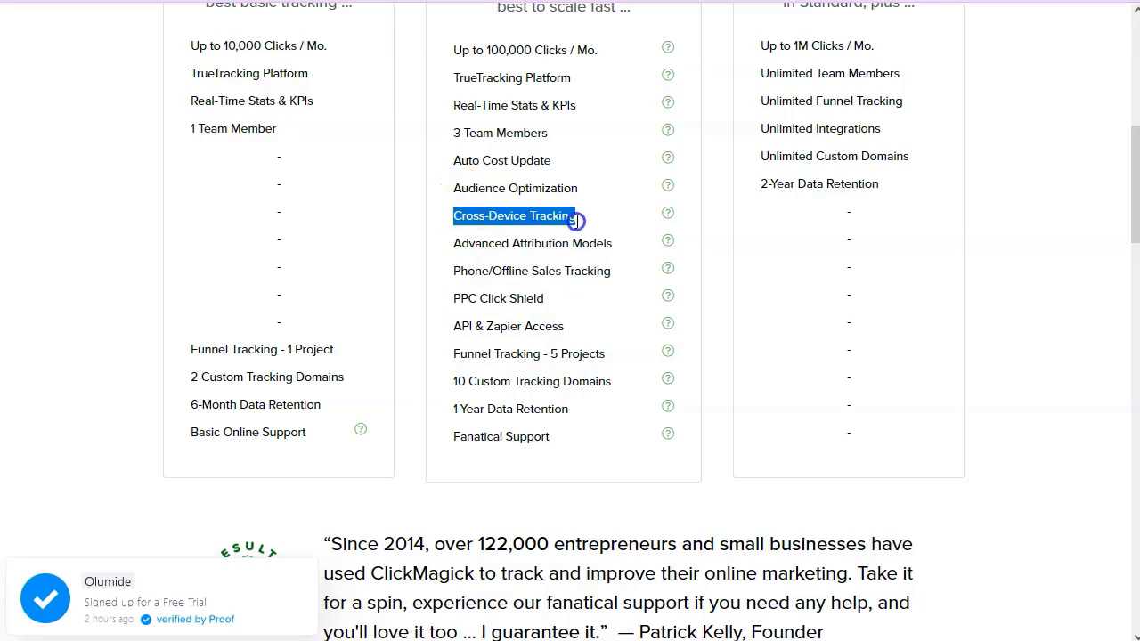
click(516, 219)
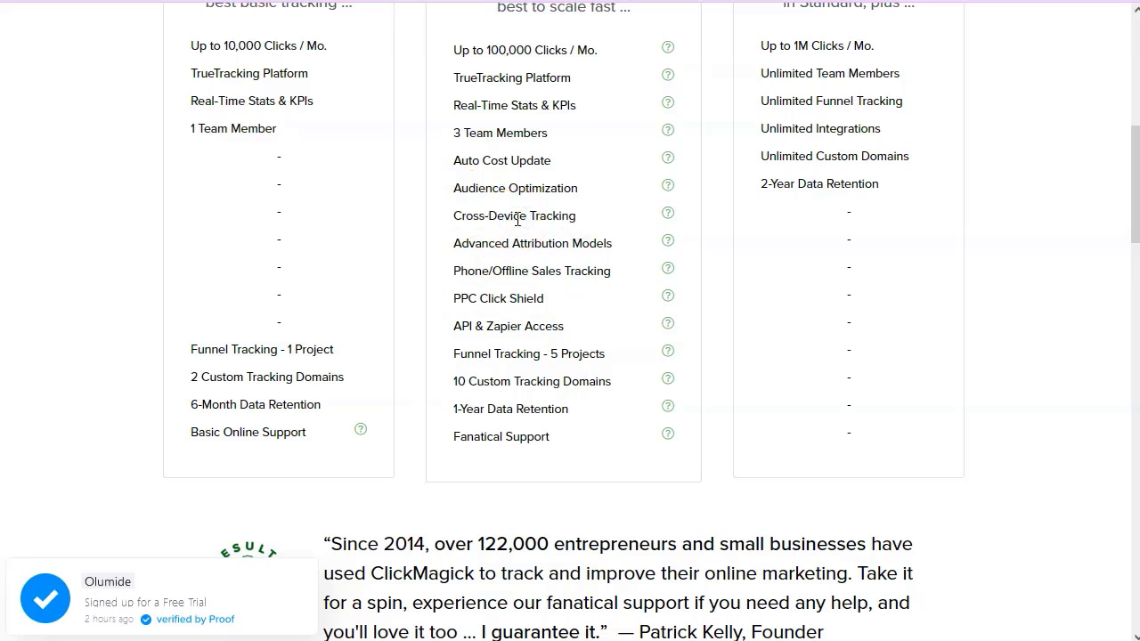
double_click(495, 79)
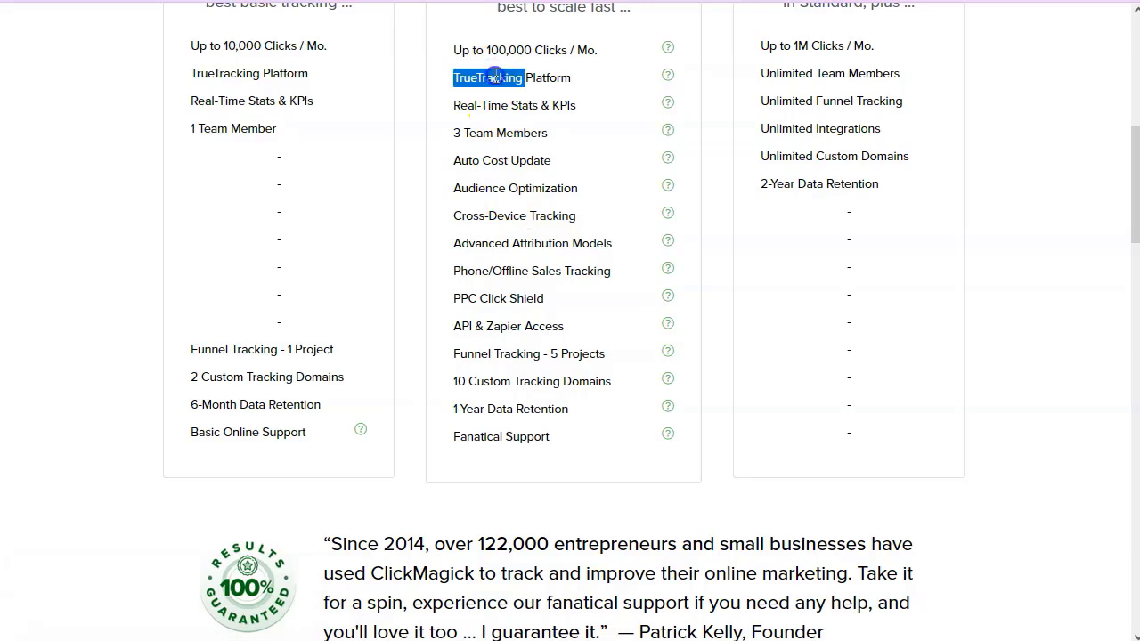
- Compare the Starter, Standard and Pro plan prices and check ClickMagick's free trial offer
scroll(574, 392, up, 5)
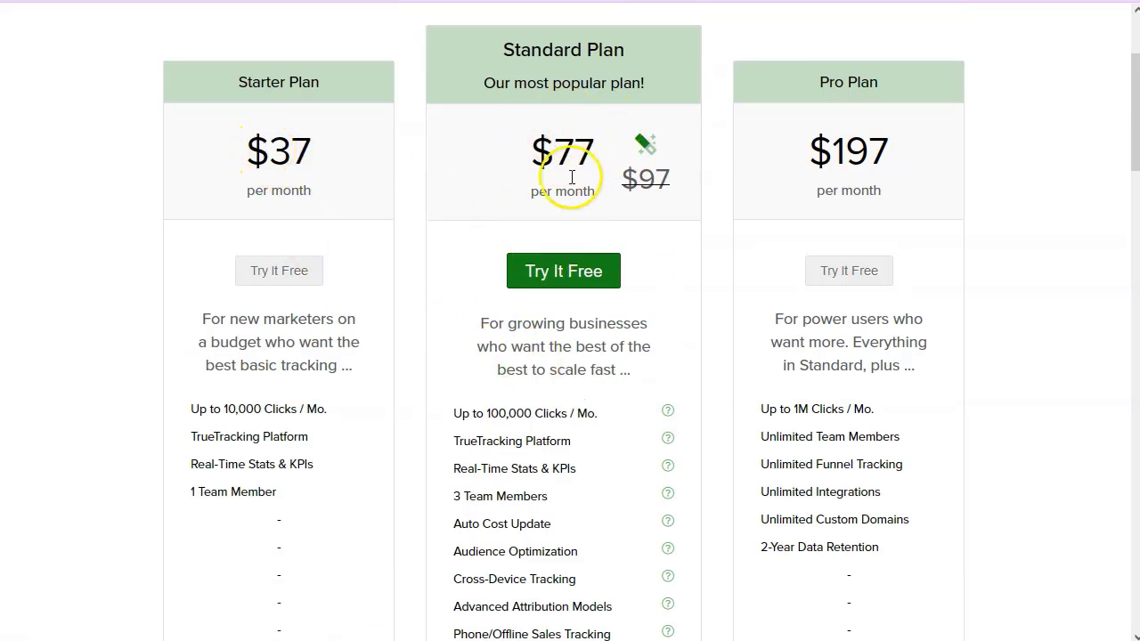
scroll(846, 454, down, 2)
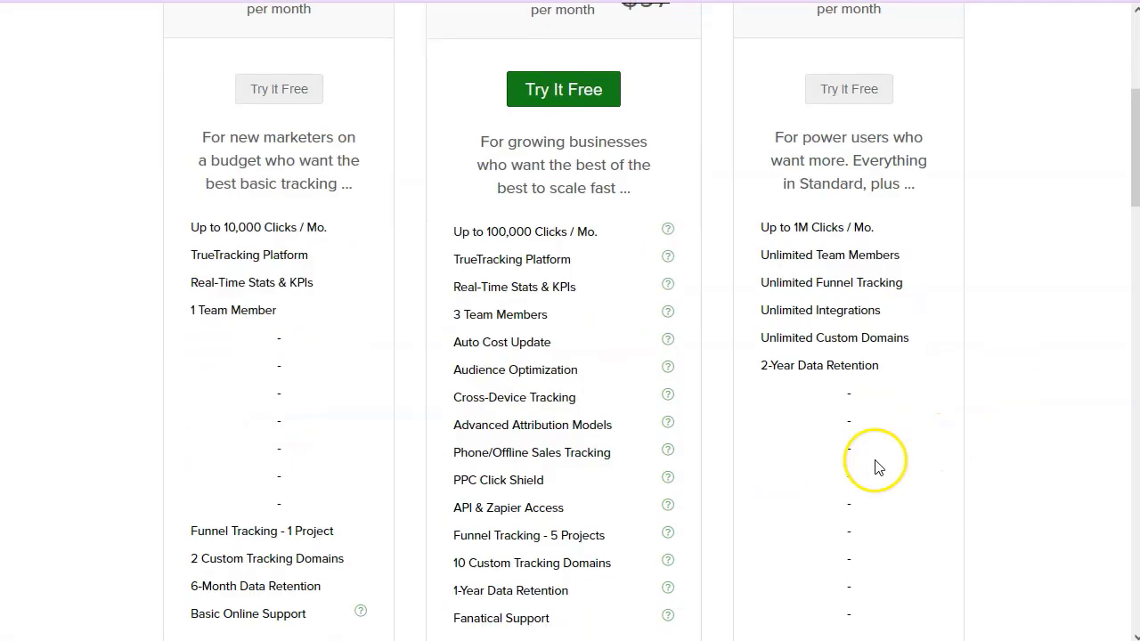
scroll(801, 427, up, 4)
scroll(798, 421, down, 1)
scroll(795, 420, up, 1)
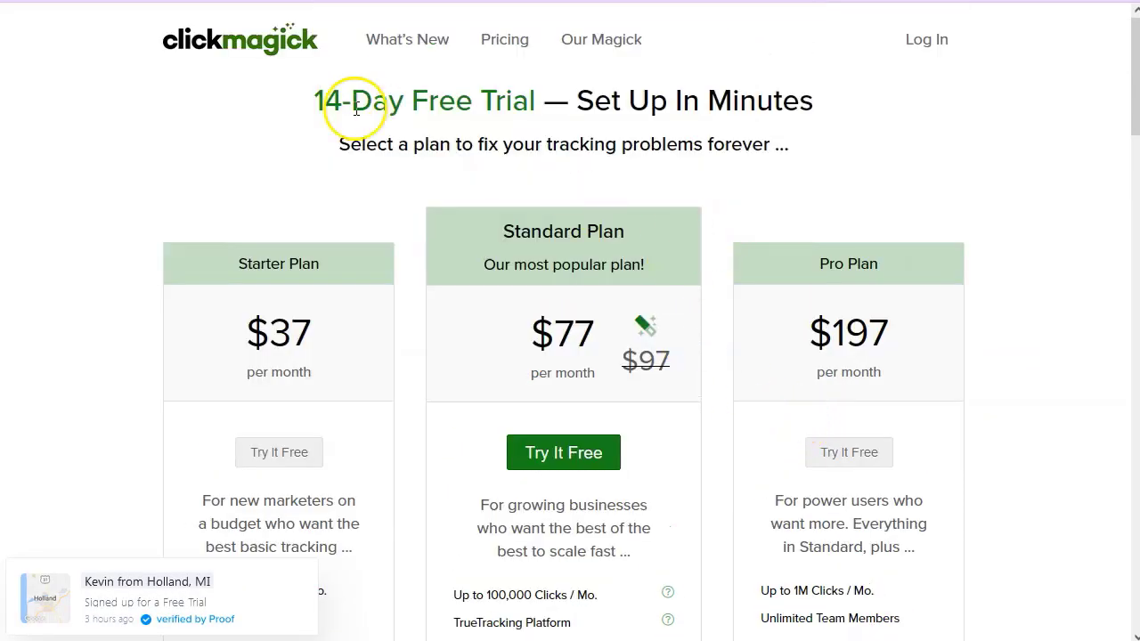
drag(315, 100, 536, 101)
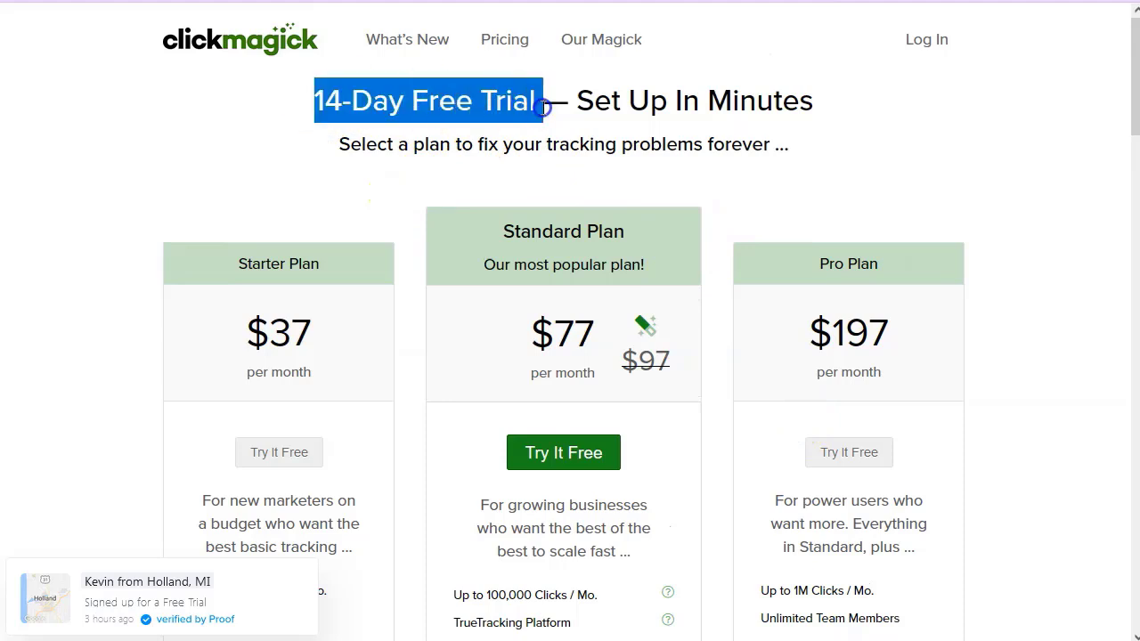
click(424, 185)
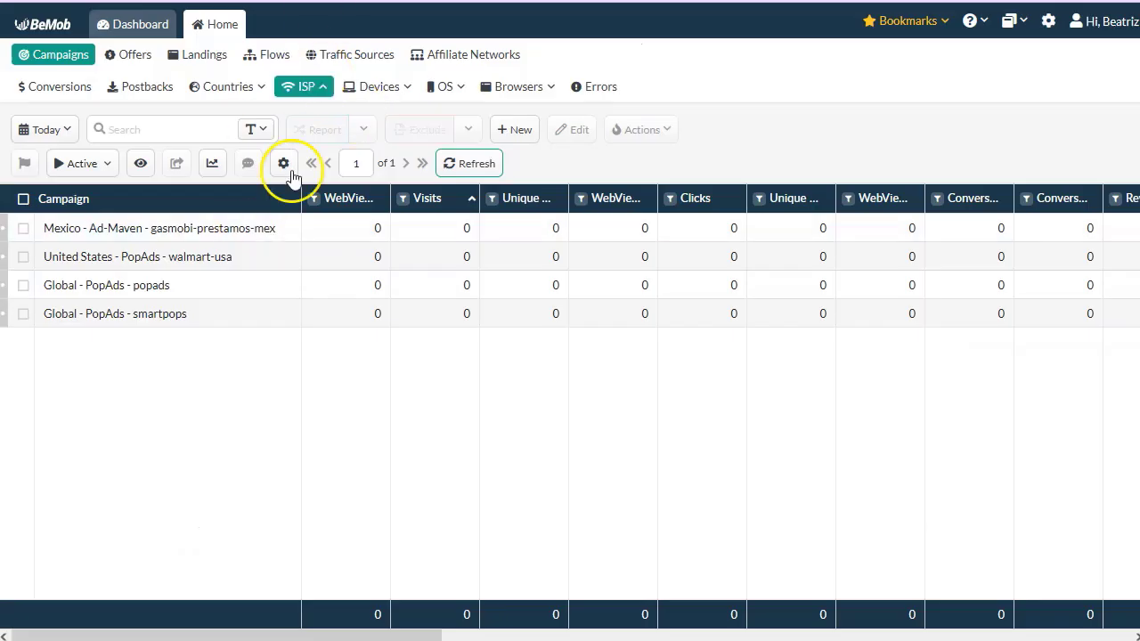
- Look over the BeMob dashboard statistics and the list of offers
click(36, 25)
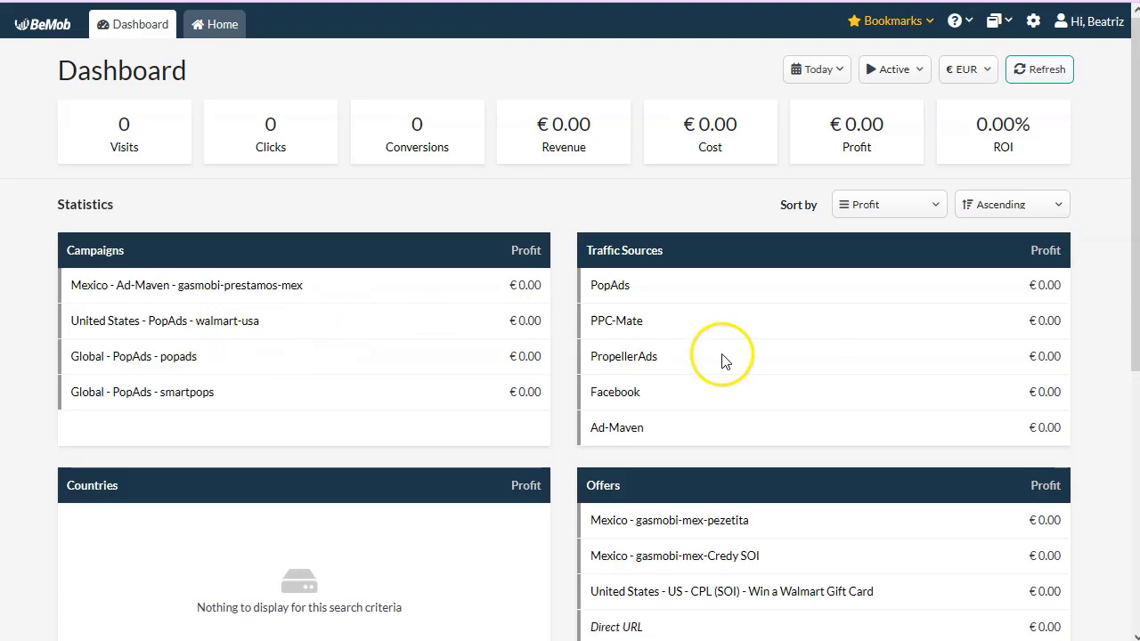
click(215, 24)
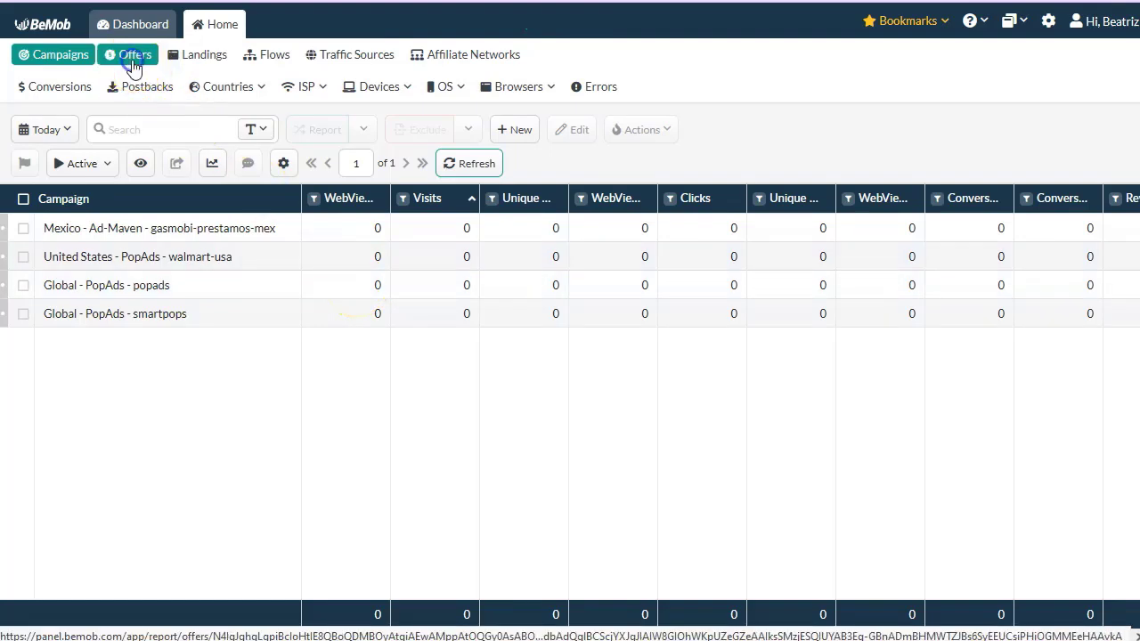
click(131, 61)
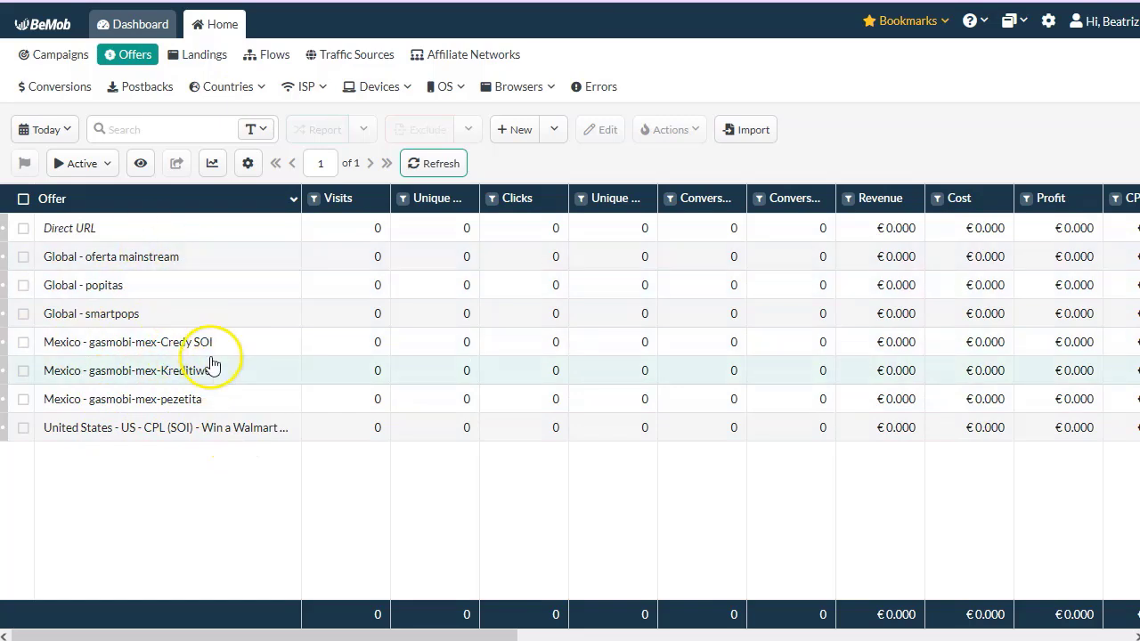
- Return to the campaigns list and open the Mexico - Ad-Maven - gasmobi-prestamos-mex campaign for editing
click(53, 54)
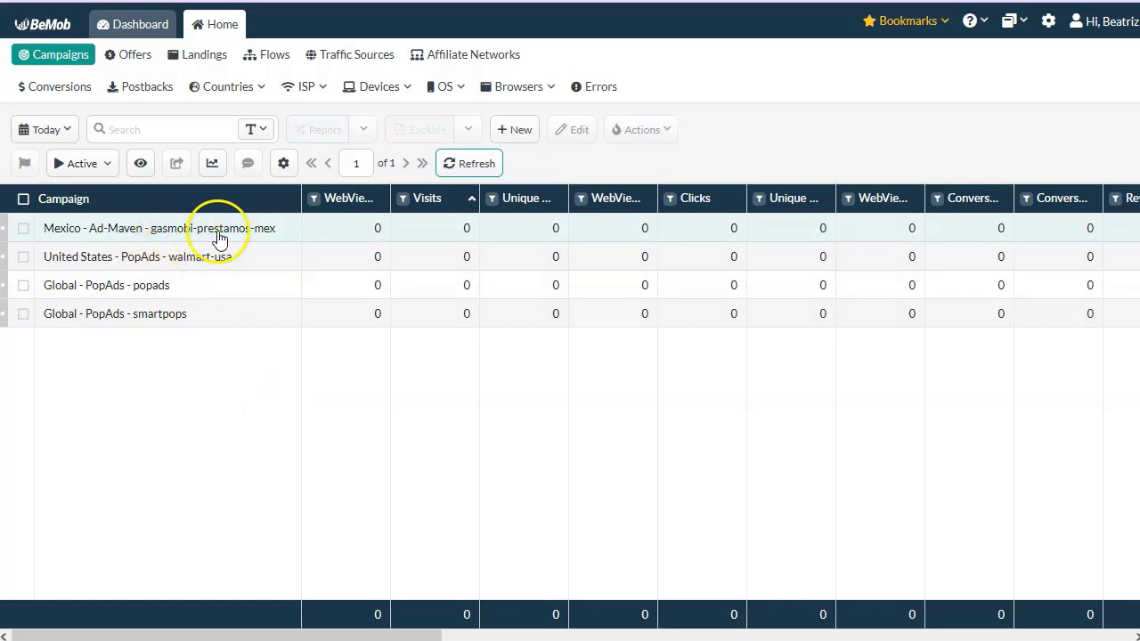
click(121, 237)
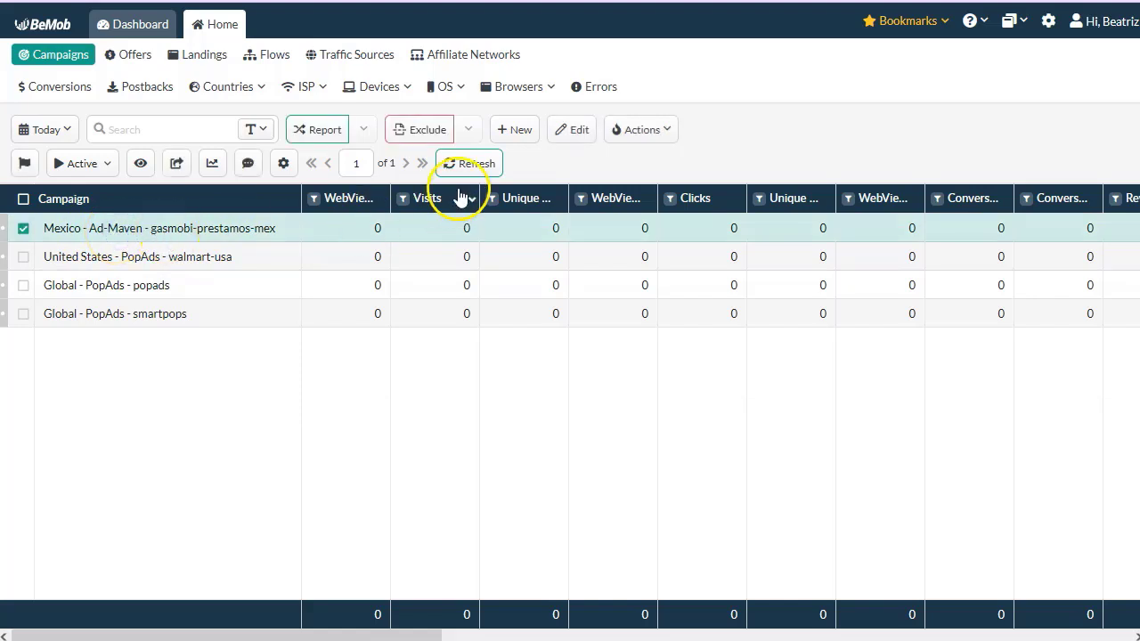
click(579, 131)
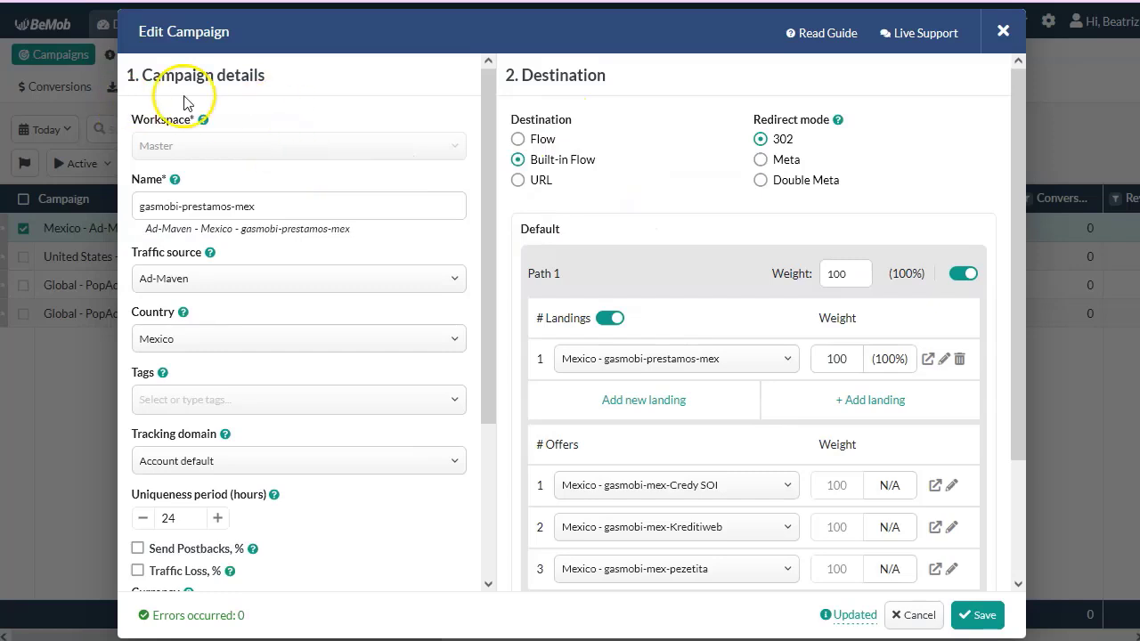
- Review the campaign's name, tracking domain choices, cost model and redirect mode
drag(133, 206, 264, 205)
click(293, 209)
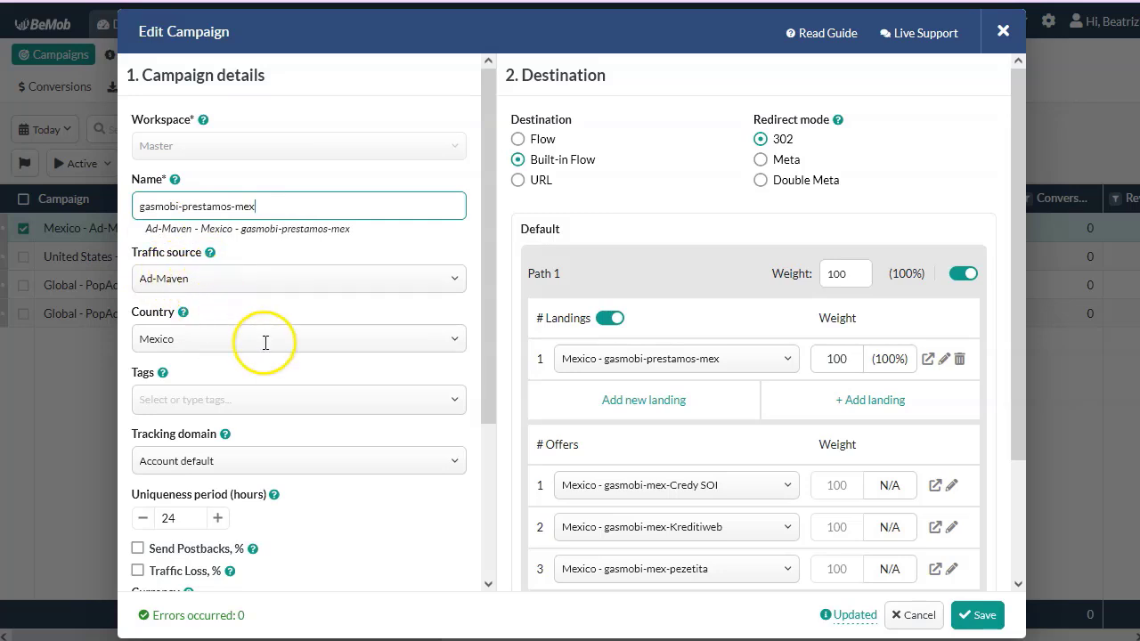
scroll(299, 481, down, 3)
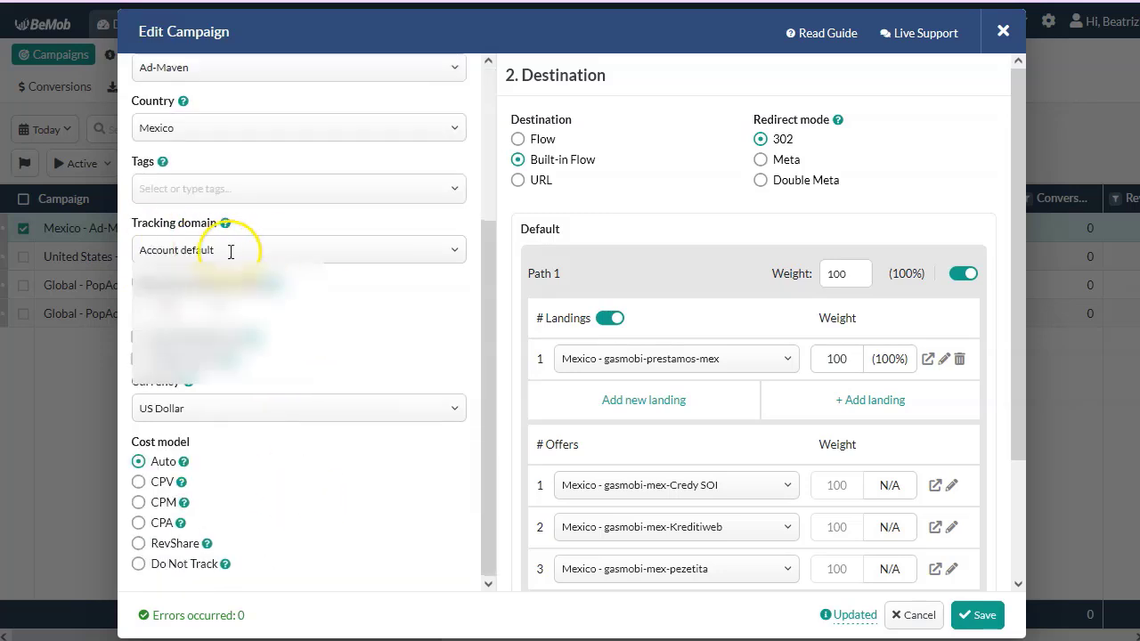
click(195, 255)
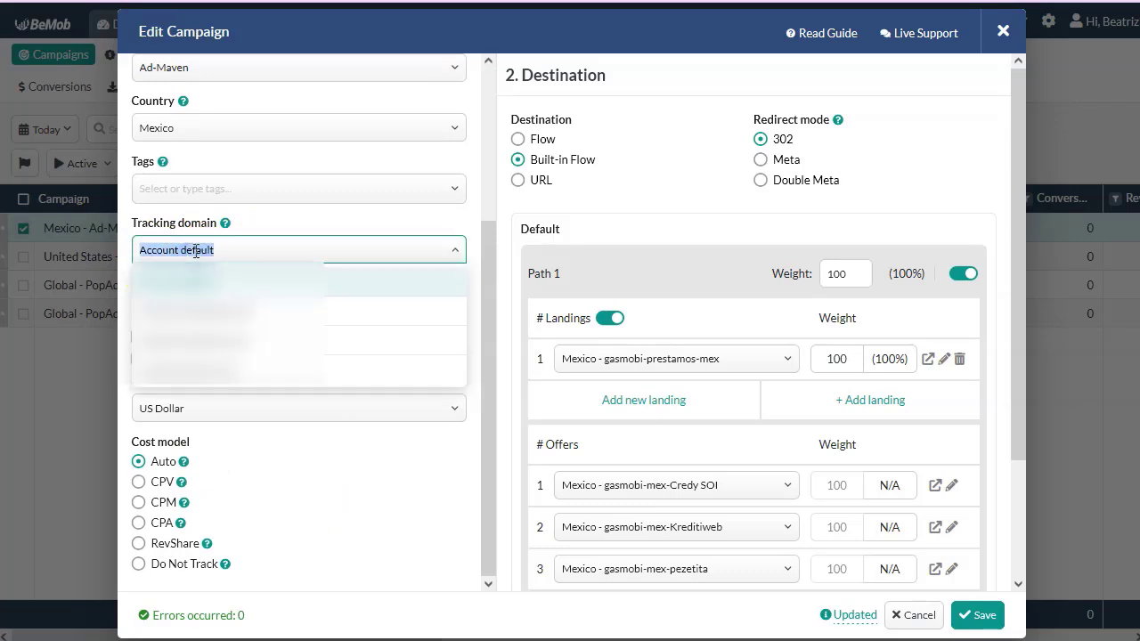
click(264, 223)
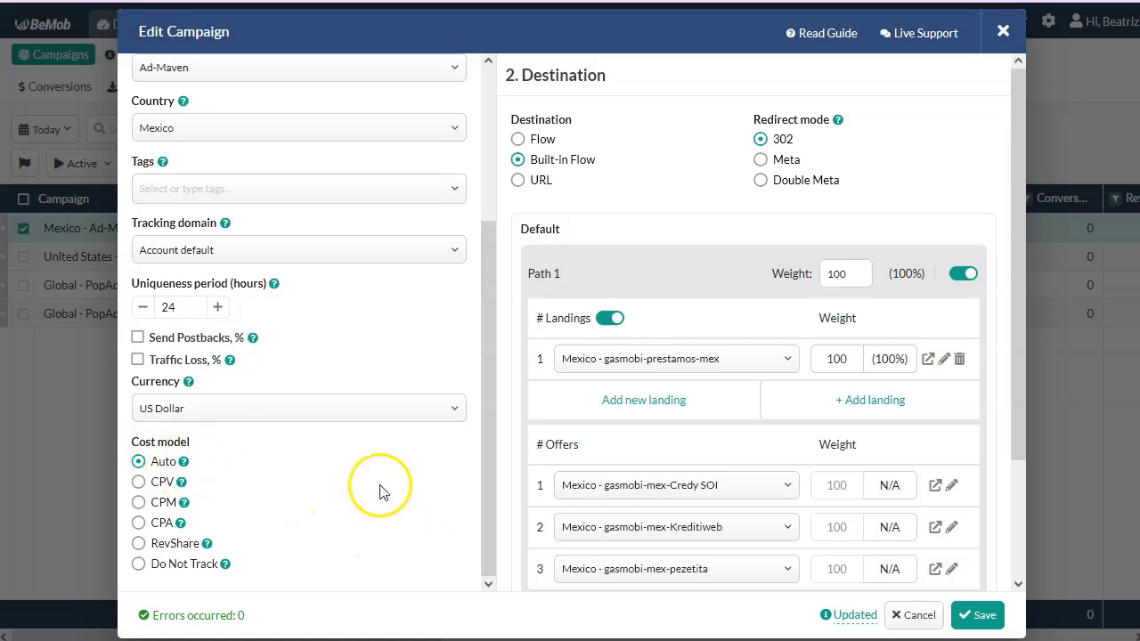
scroll(721, 205, down, 1)
scroll(712, 209, up, 1)
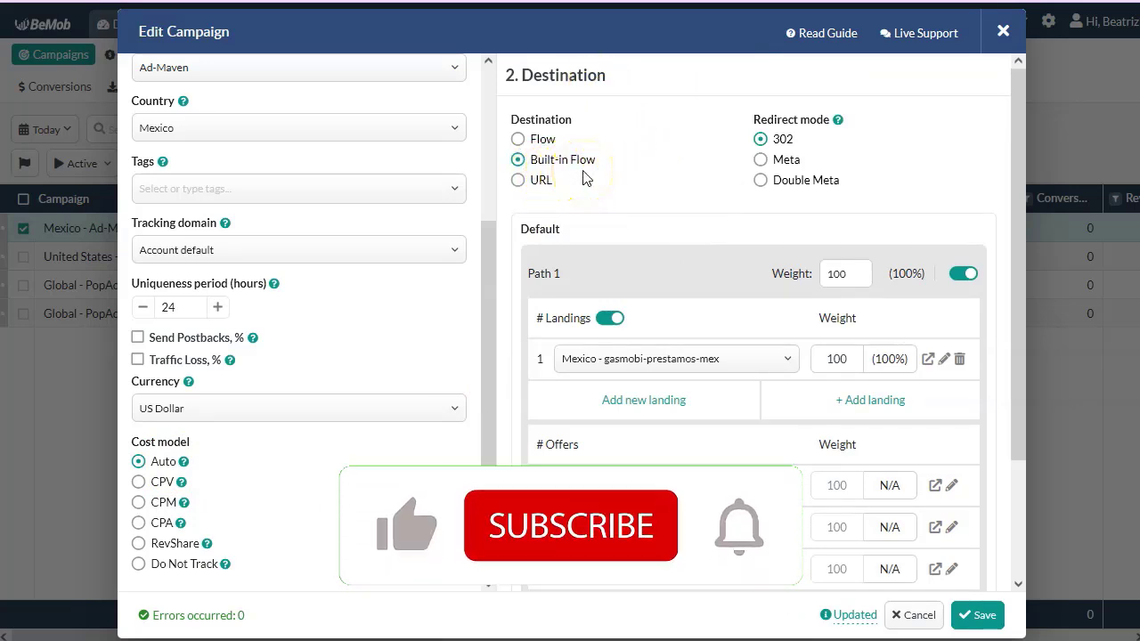
click(782, 141)
- Preview the gasmobi-prestamos-mex landing page and answer its loan amount question with $2000 mxn
scroll(676, 187, down, 2)
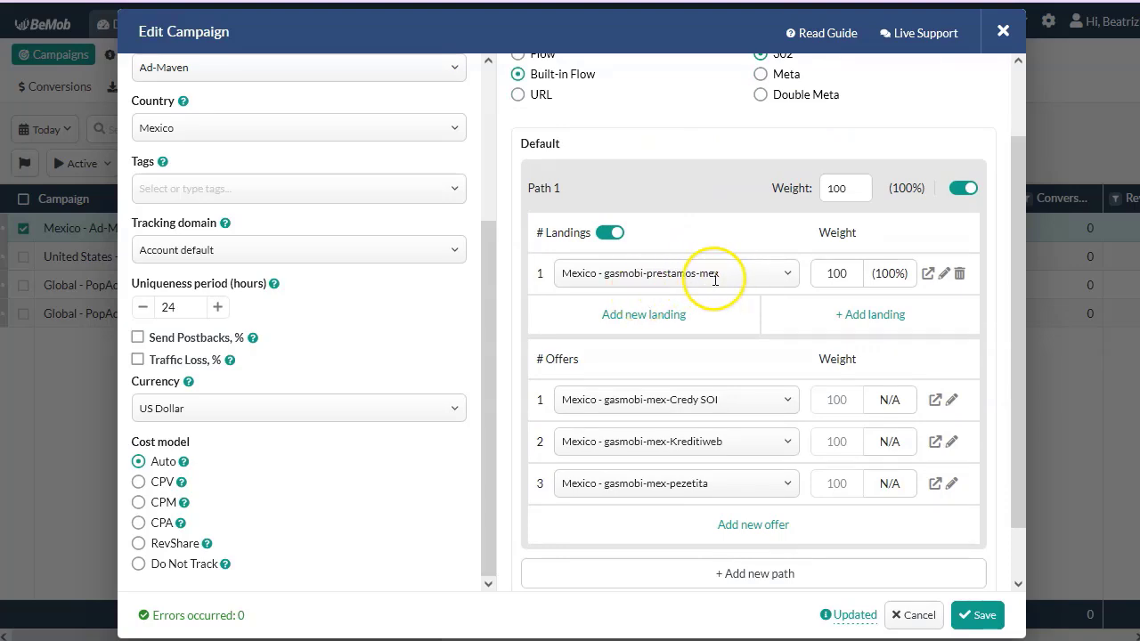
click(927, 273)
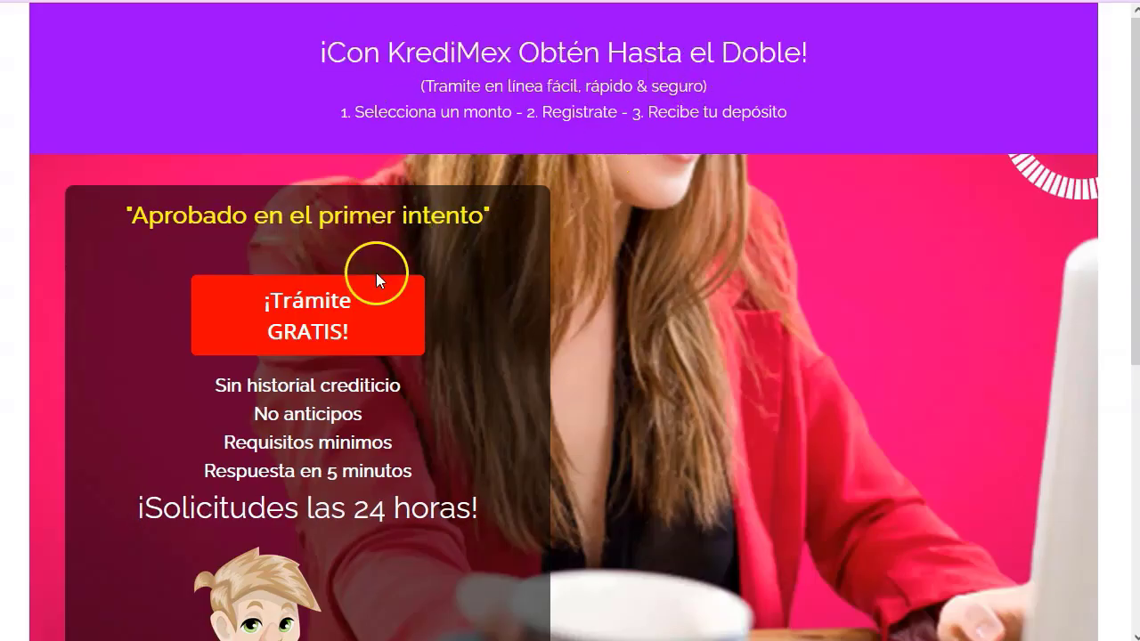
scroll(377, 281, down, 5)
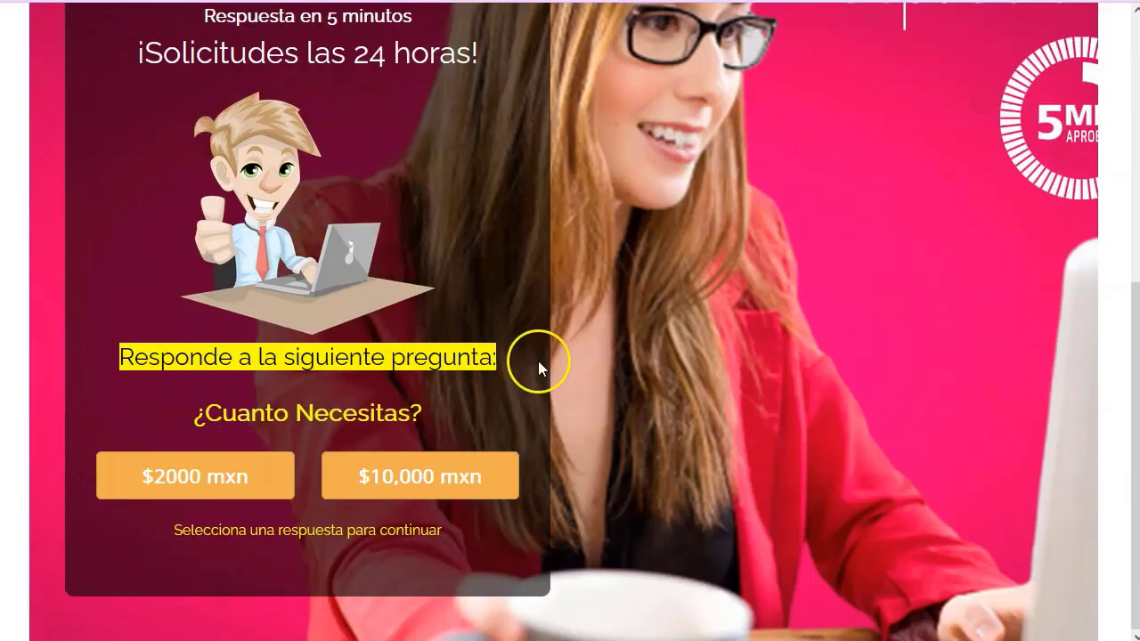
click(182, 481)
scroll(394, 544, down, 4)
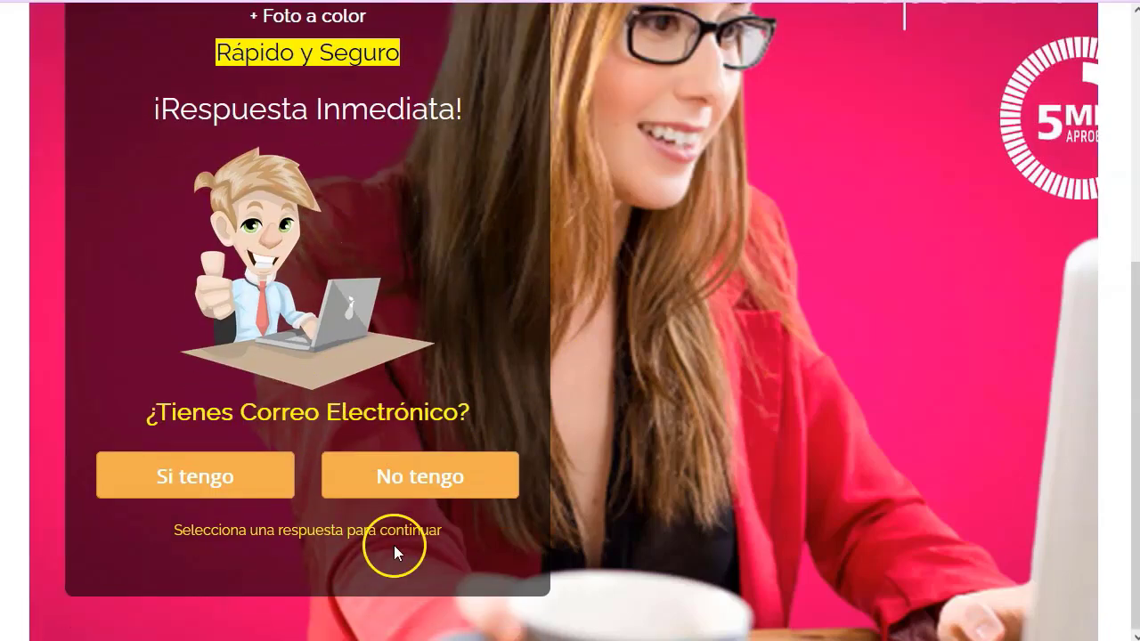
scroll(465, 356, up, 4)
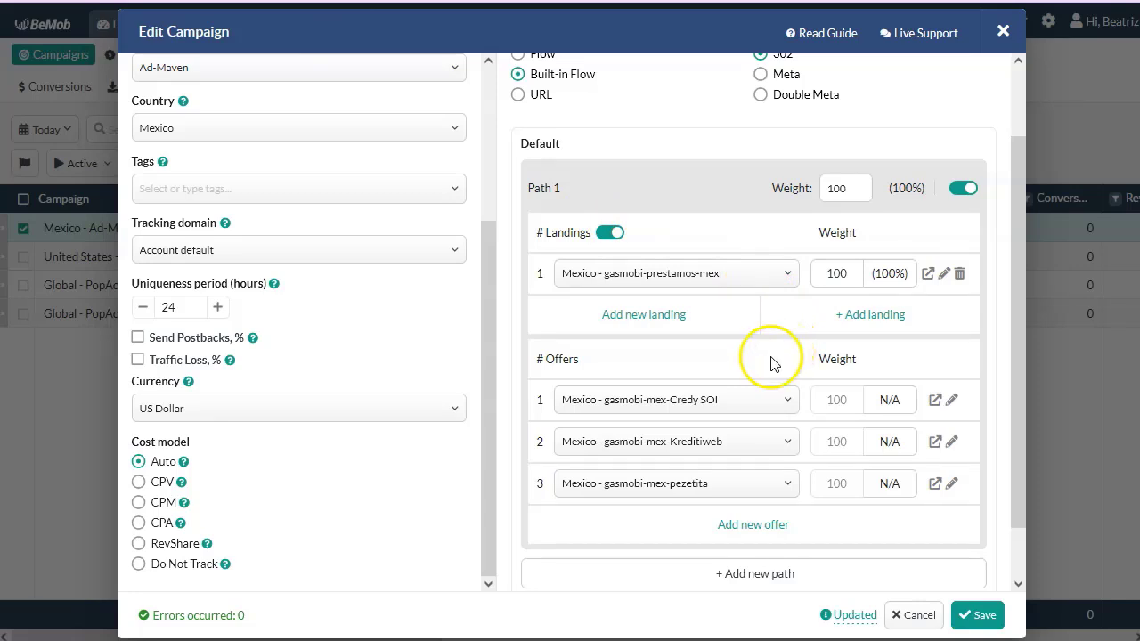
- Examine how Path 1 combines the landing page with the Credy SOI, Kreditiweb and pezetita offers
scroll(765, 363, up, 1)
scroll(680, 457, down, 2)
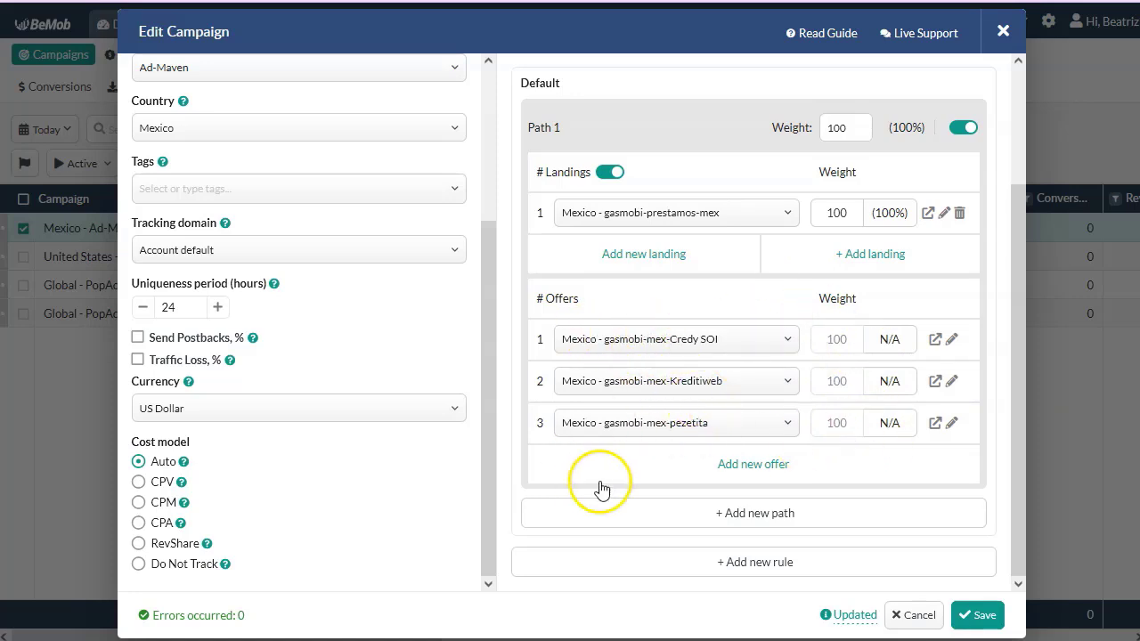
scroll(656, 370, up, 1)
scroll(657, 374, down, 1)
scroll(658, 377, up, 2)
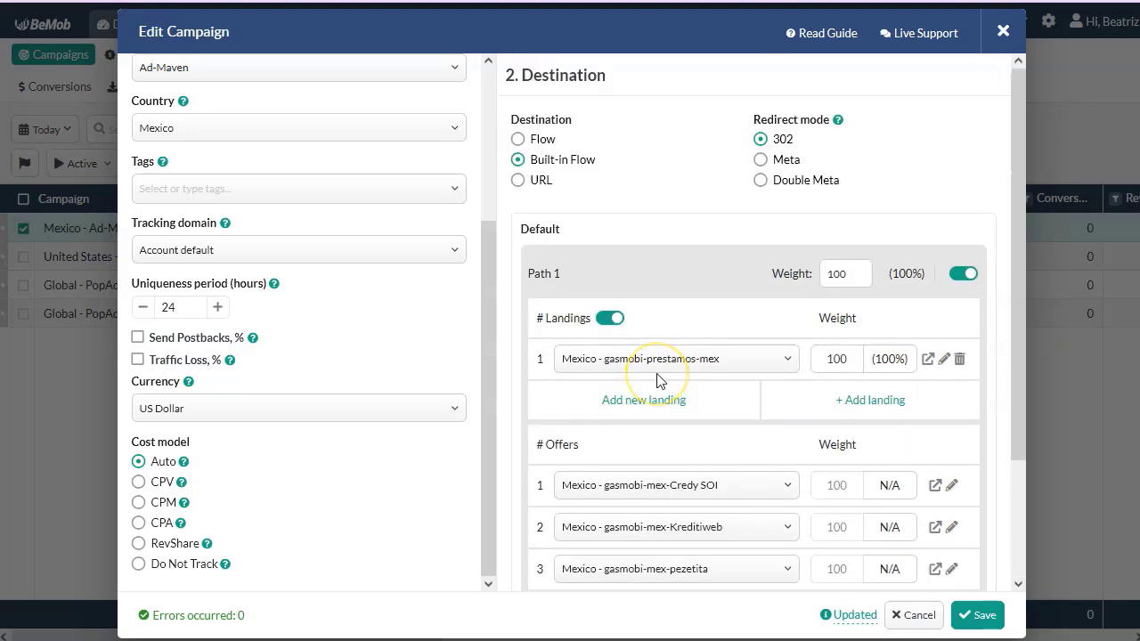
scroll(656, 379, down, 2)
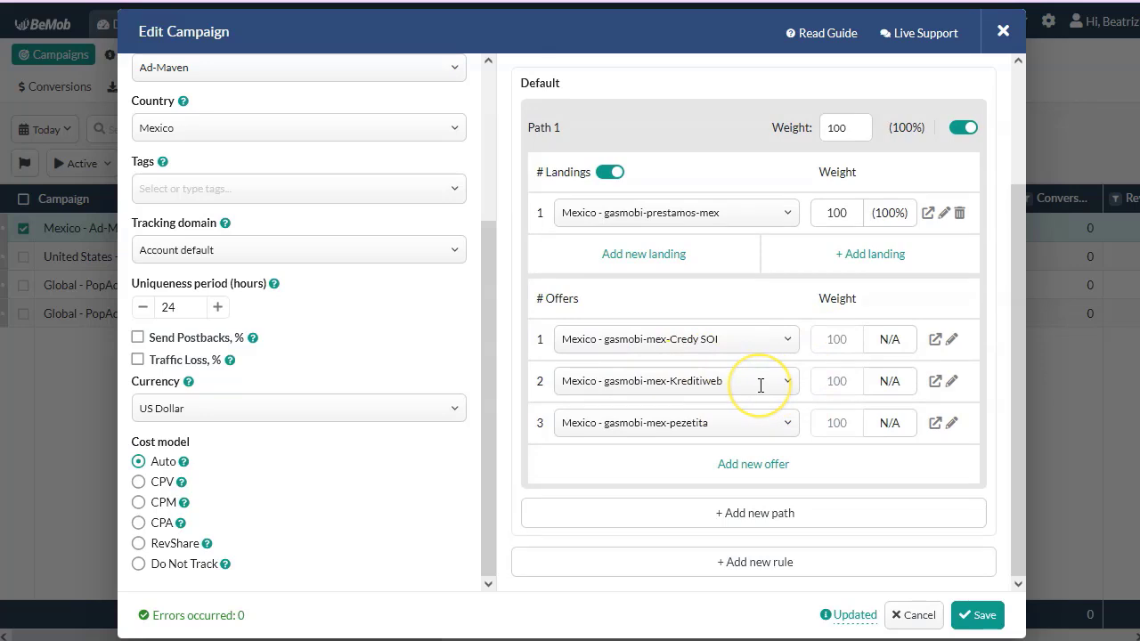
- Return to the landing page preview and examine its registration form
scroll(611, 285, up, 2)
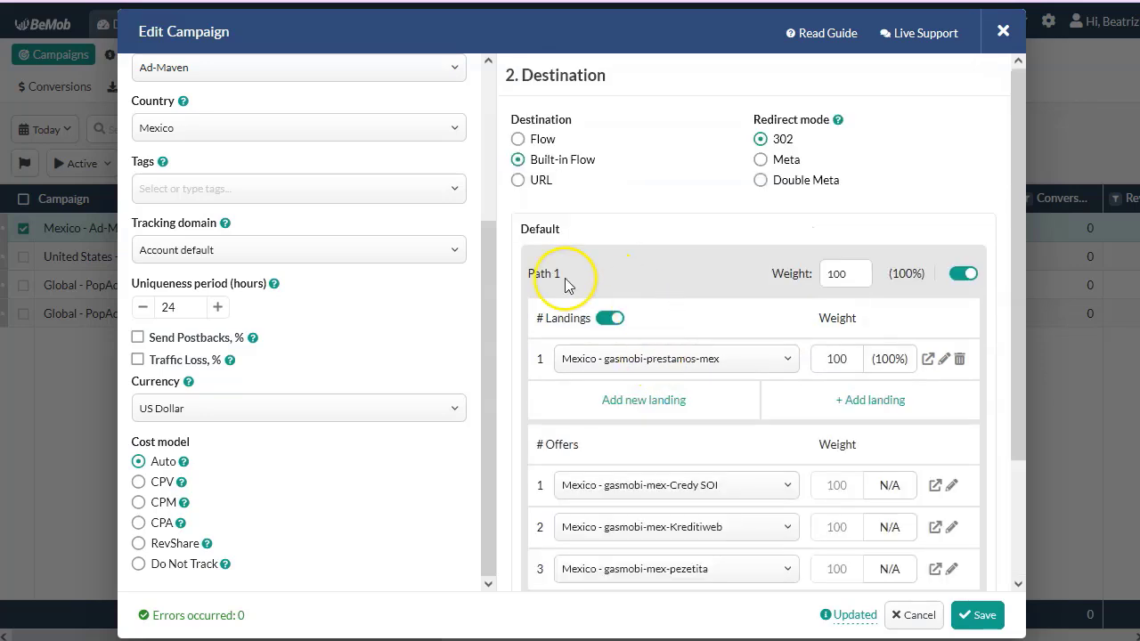
scroll(663, 409, down, 1)
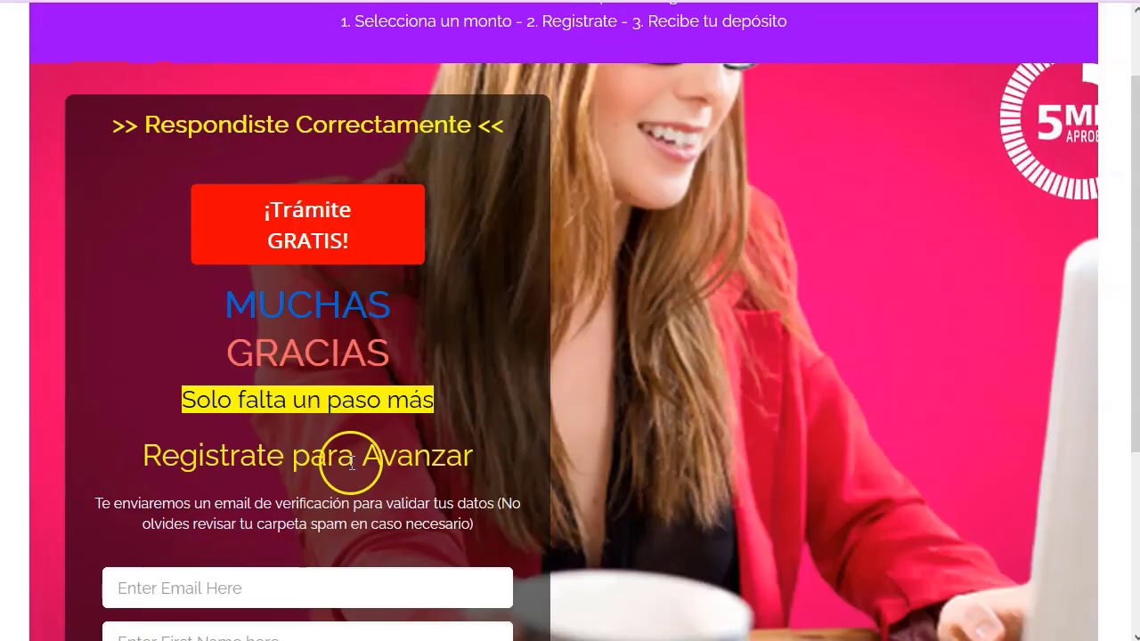
scroll(365, 507, down, 2)
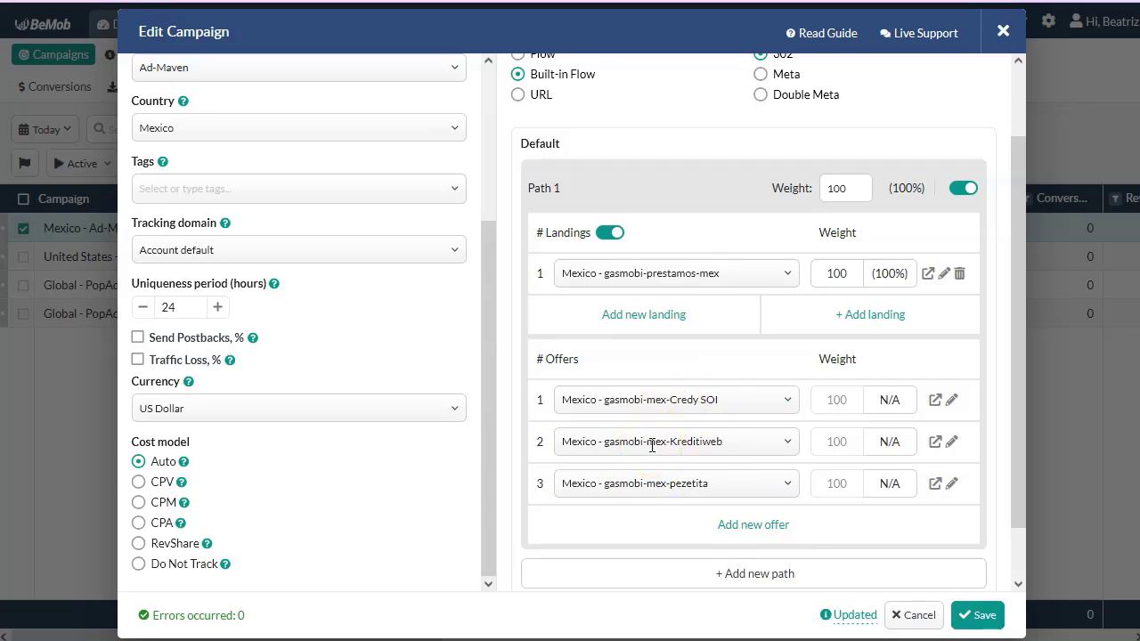
- Go back to the campaign editor and compare its destination settings with the options for adding landings, offers, paths and rules
scroll(651, 446, up, 1)
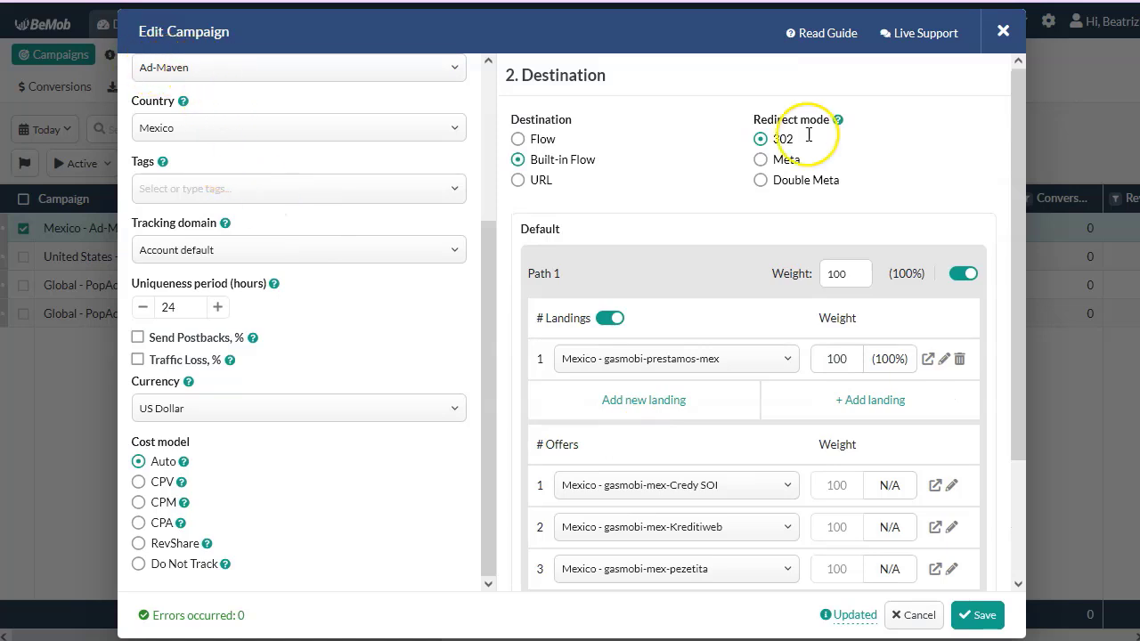
scroll(672, 385, down, 1)
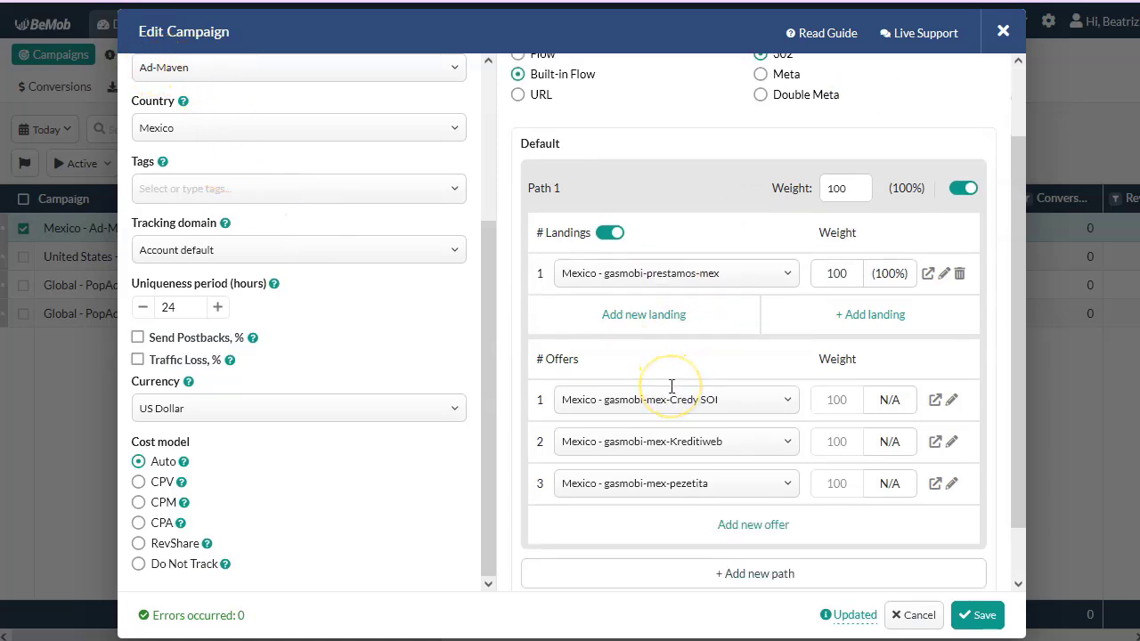
scroll(671, 385, down, 1)
scroll(673, 392, up, 2)
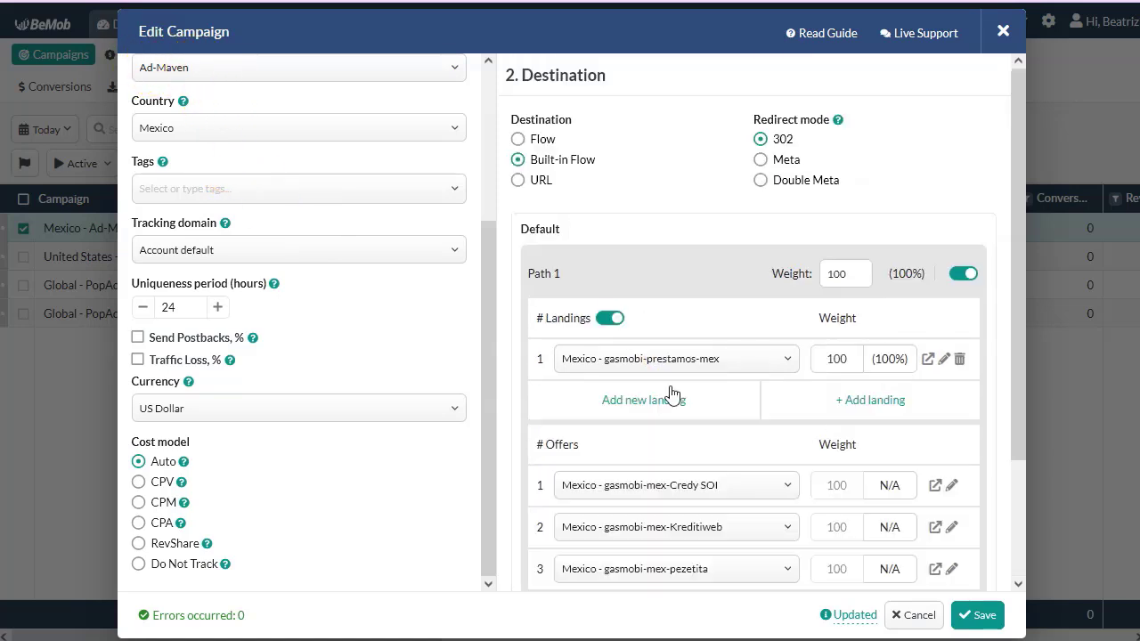
click(365, 286)
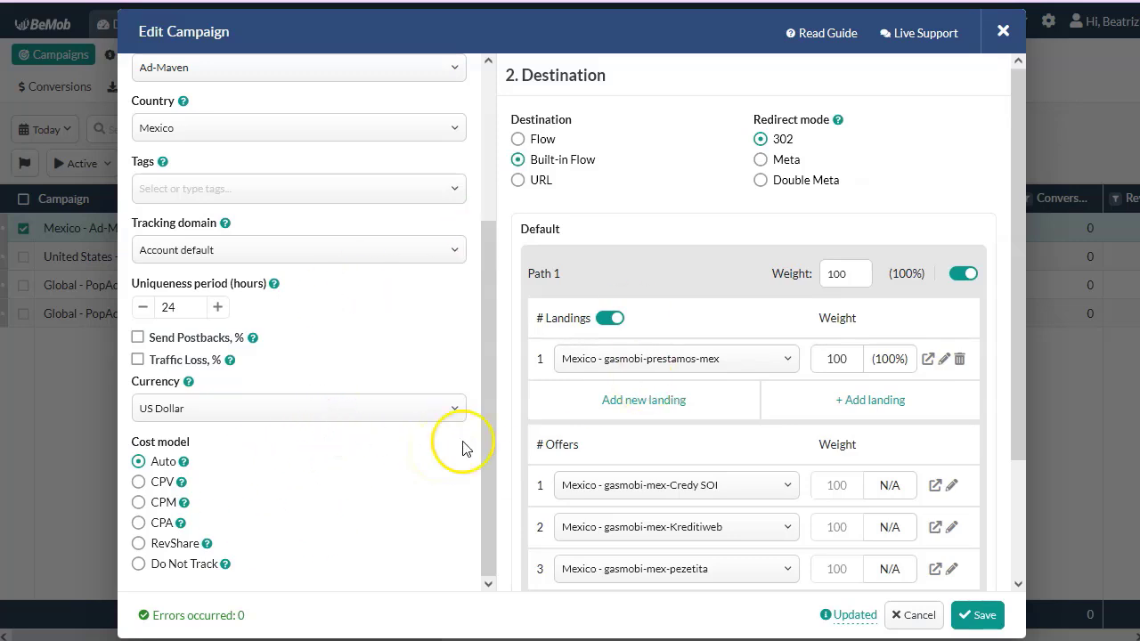
scroll(659, 490, down, 2)
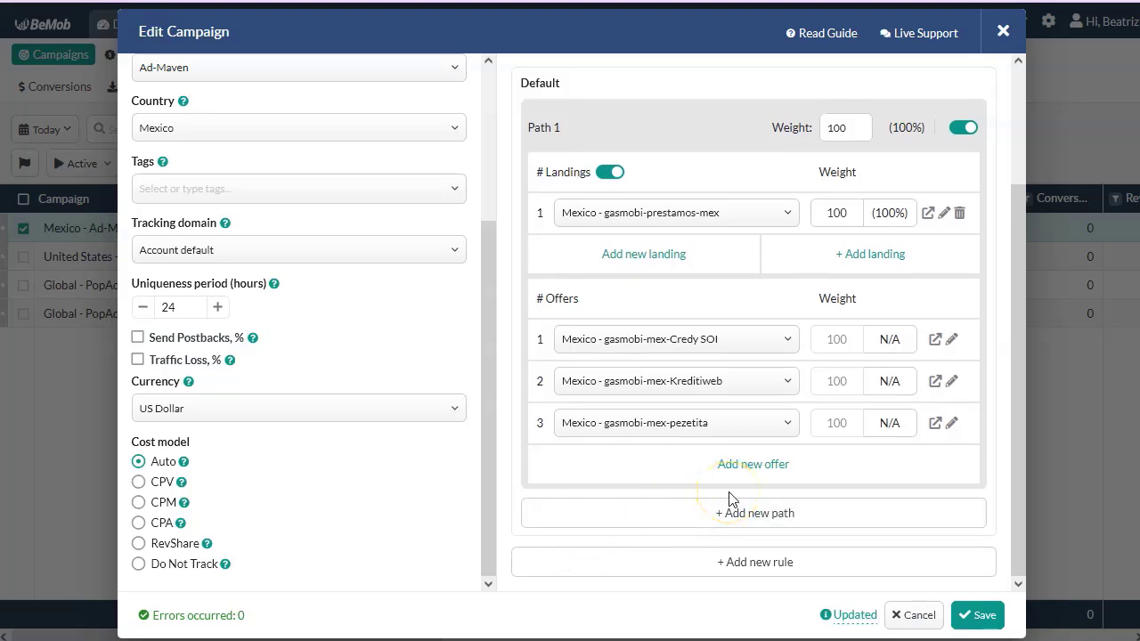
scroll(729, 463, up, 2)
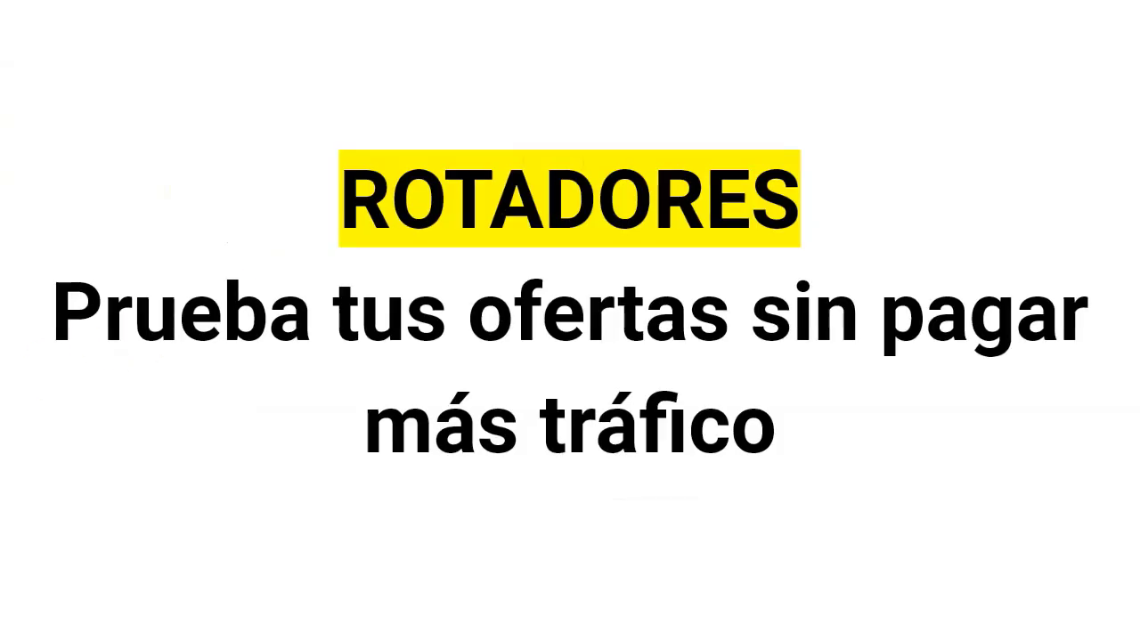